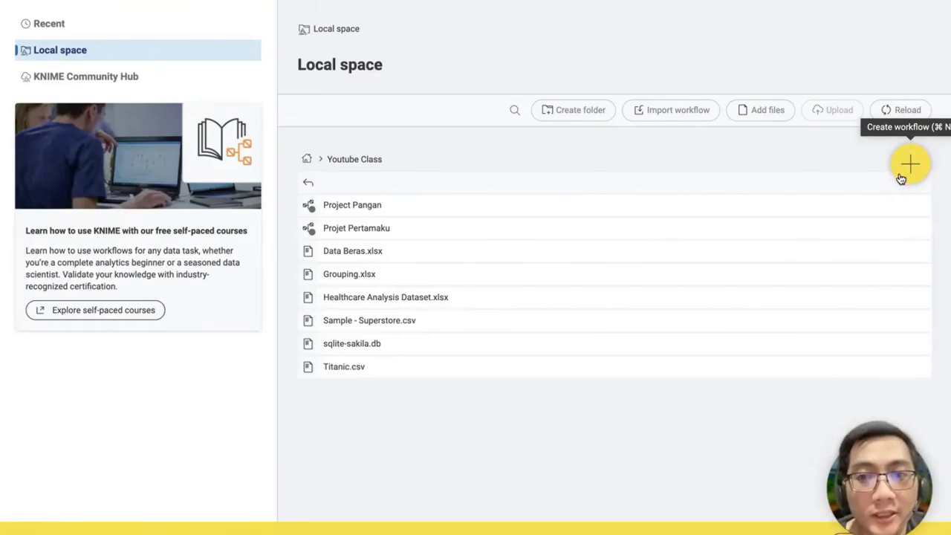
Switch to the open empty workflow and add an Excel Reader node to its canvas
{"action": "left_click", "coordinate": [909, 169]}
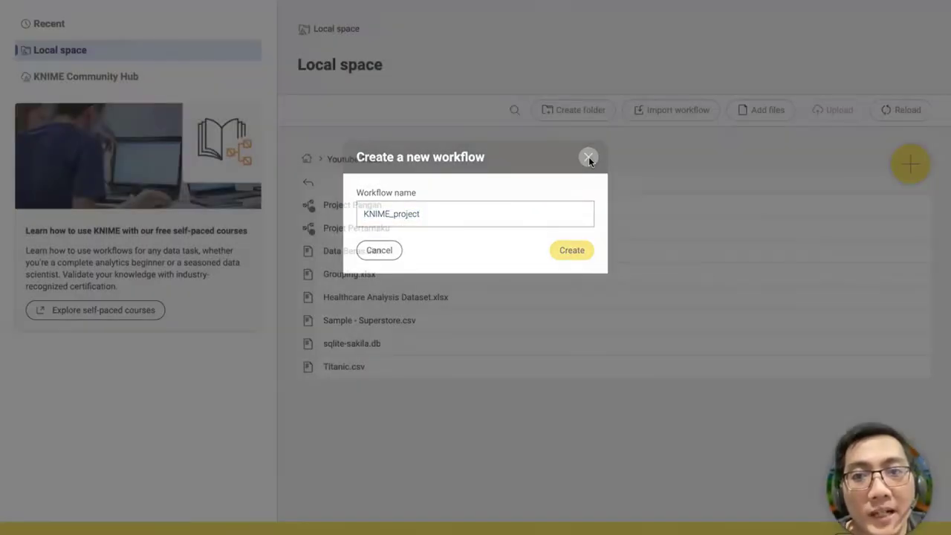
{"action": "left_click", "coordinate": [587, 159]}
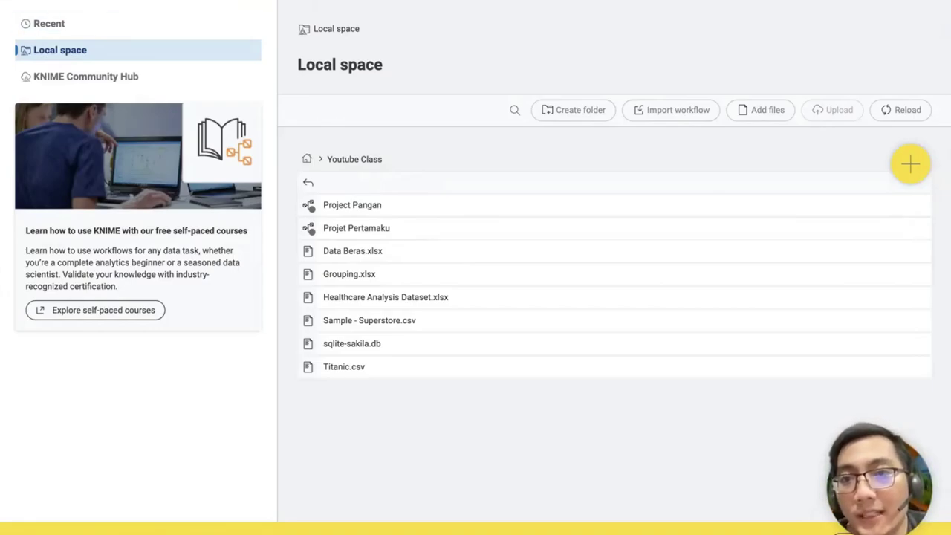
{"action": "left_click", "coordinate": [238, 3]}
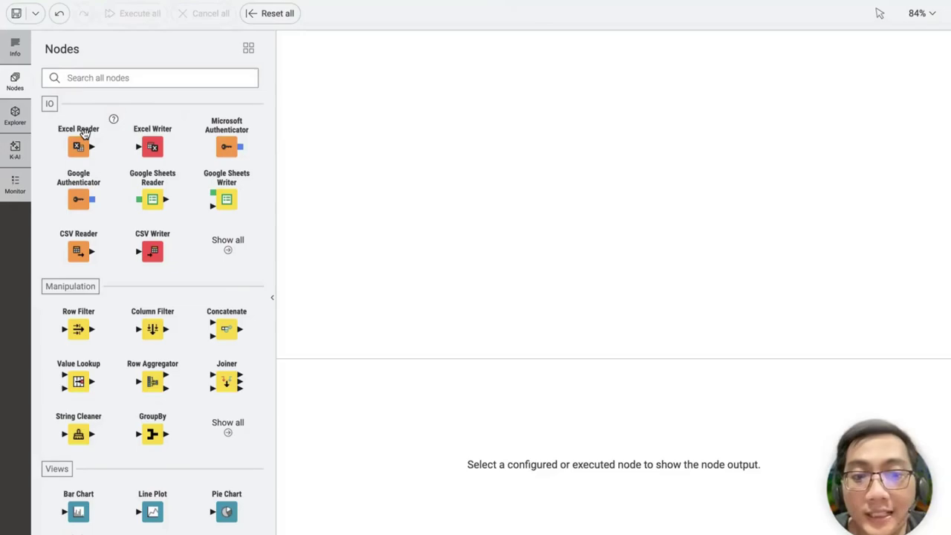
{"action": "left_click_drag", "start_coordinate": [83, 132], "coordinate": [397, 153]}
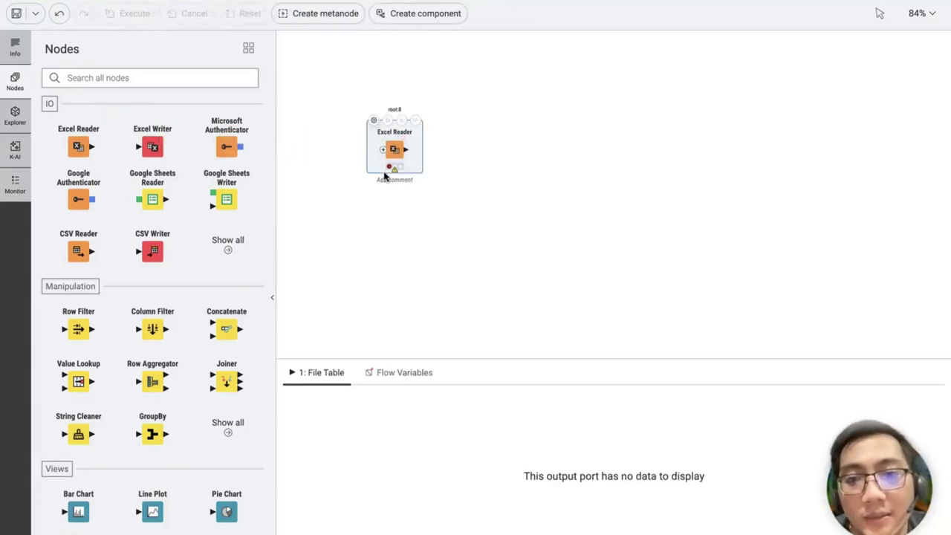
Configure the Excel Reader to read from a location relative to the current workflow
{"action": "left_click", "coordinate": [374, 122]}
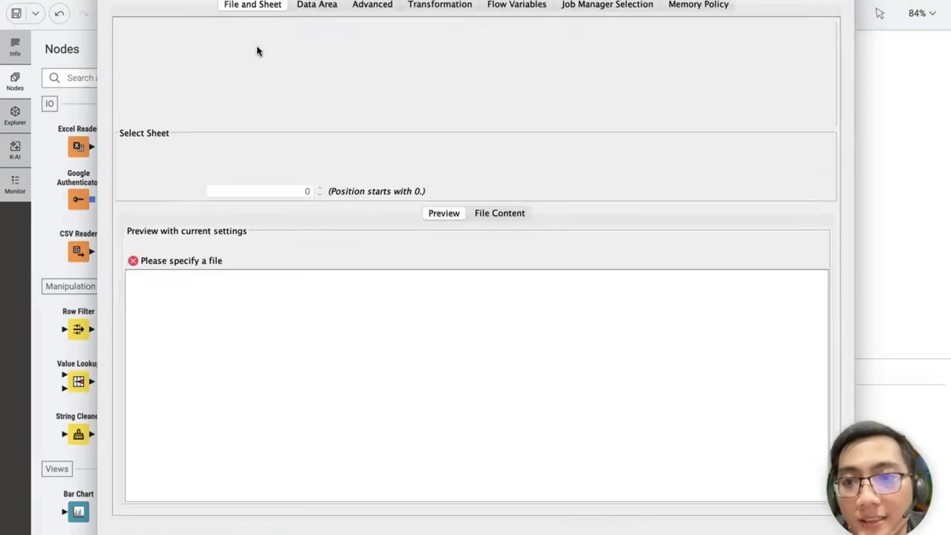
{"action": "left_click", "coordinate": [258, 46]}
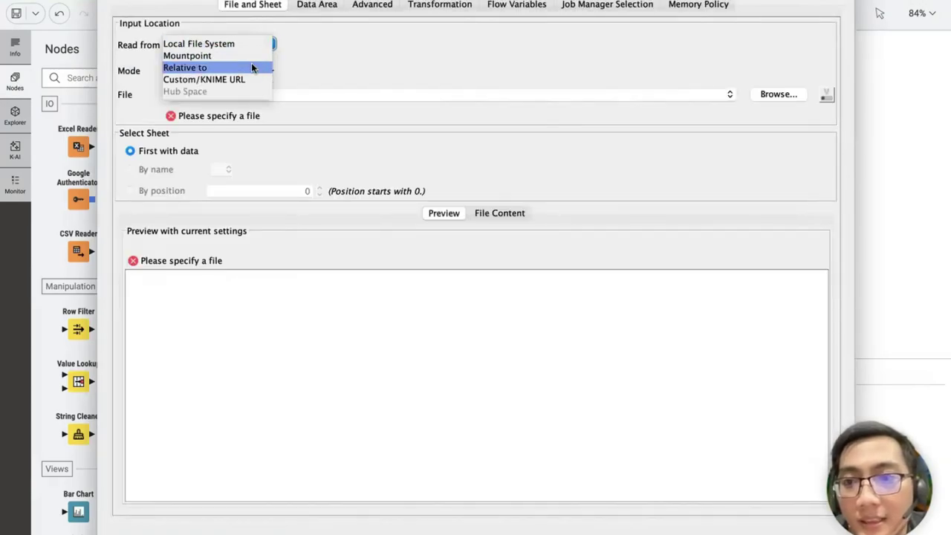
{"action": "left_click", "coordinate": [252, 67]}
{"action": "left_click", "coordinate": [344, 44]}
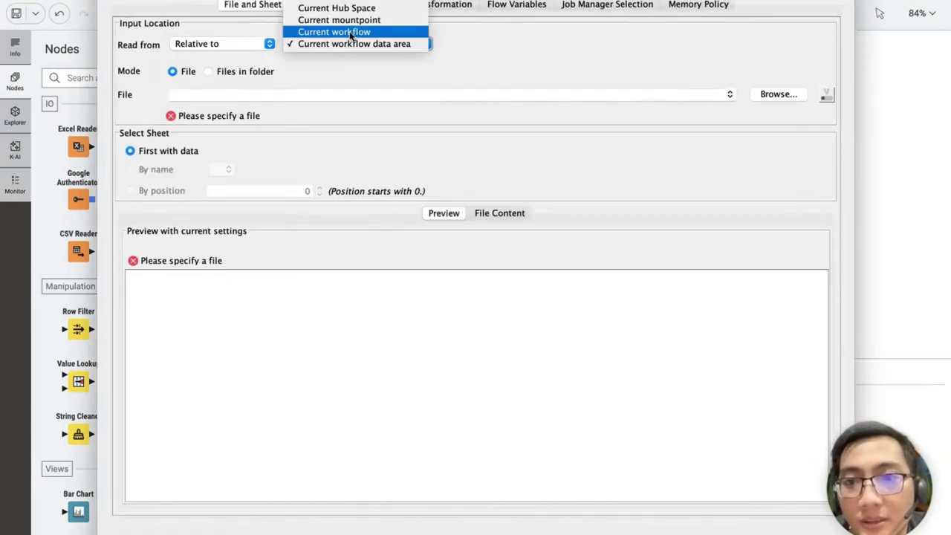
{"action": "left_click", "coordinate": [353, 34]}
Choose Data Beras.xlsx from the Youtube Class folder as the reader's input file
{"action": "left_click", "coordinate": [793, 95]}
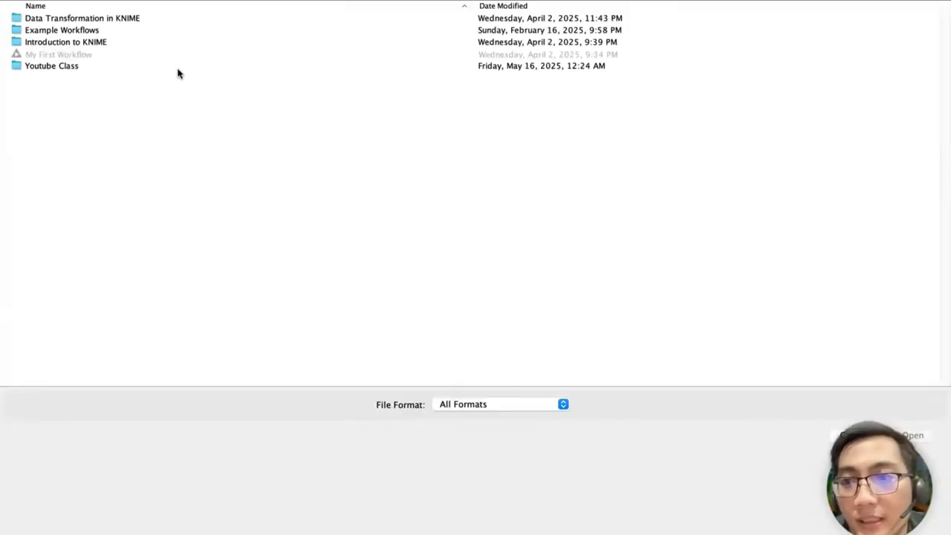
{"action": "left_click", "coordinate": [177, 68]}
{"action": "double_click", "coordinate": [178, 68]}
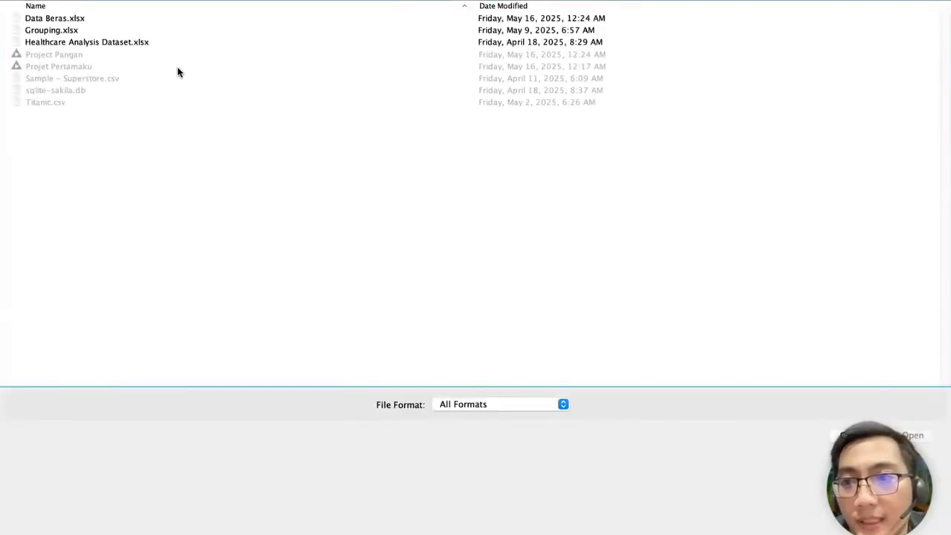
{"action": "left_click", "coordinate": [110, 18]}
{"action": "double_click", "coordinate": [110, 19]}
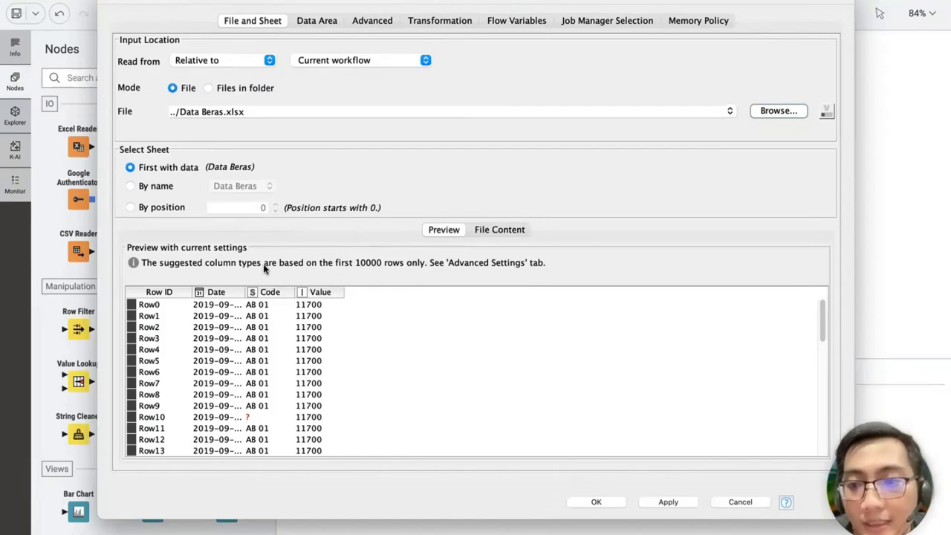
Select the sheet by position 0, accept the Excel Reader's configuration and execute the node
{"action": "left_click", "coordinate": [165, 211]}
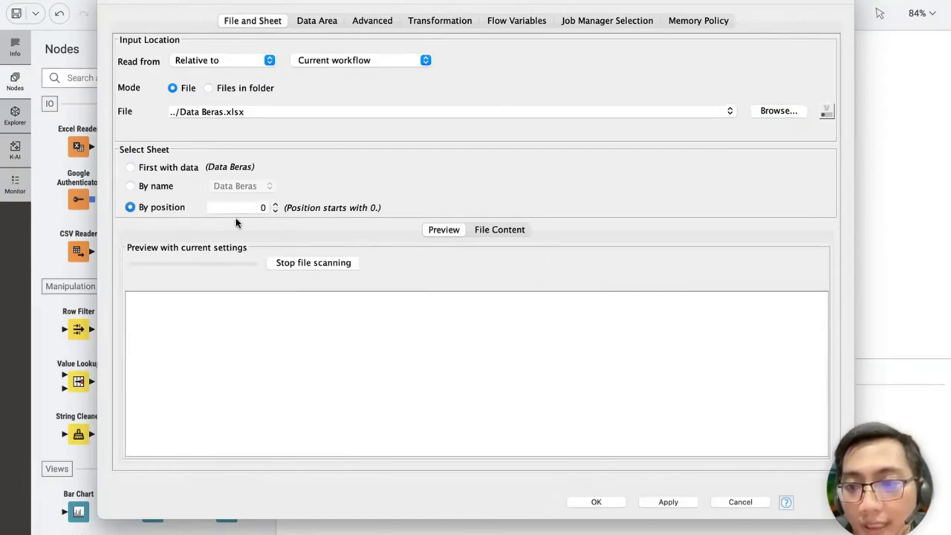
{"action": "left_click", "coordinate": [273, 205]}
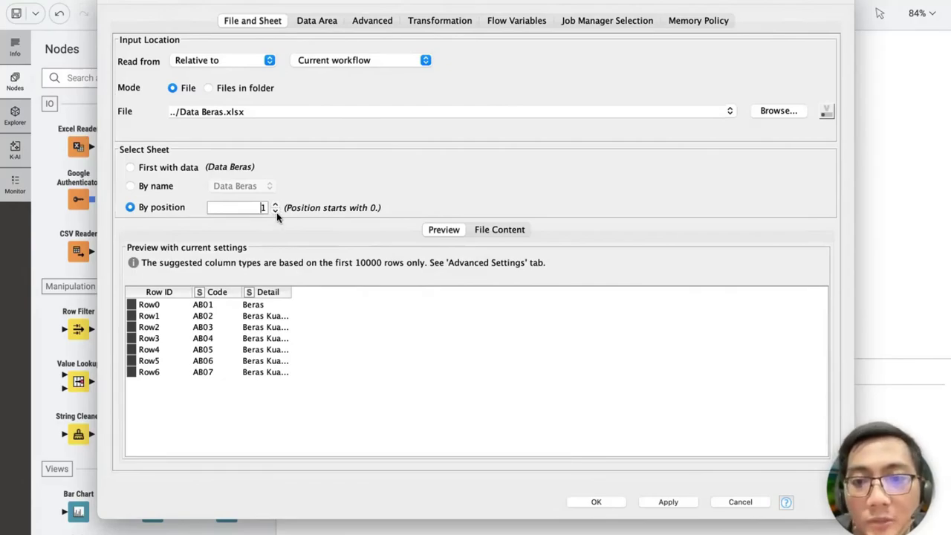
{"action": "left_click", "coordinate": [275, 212]}
{"action": "left_click", "coordinate": [275, 206]}
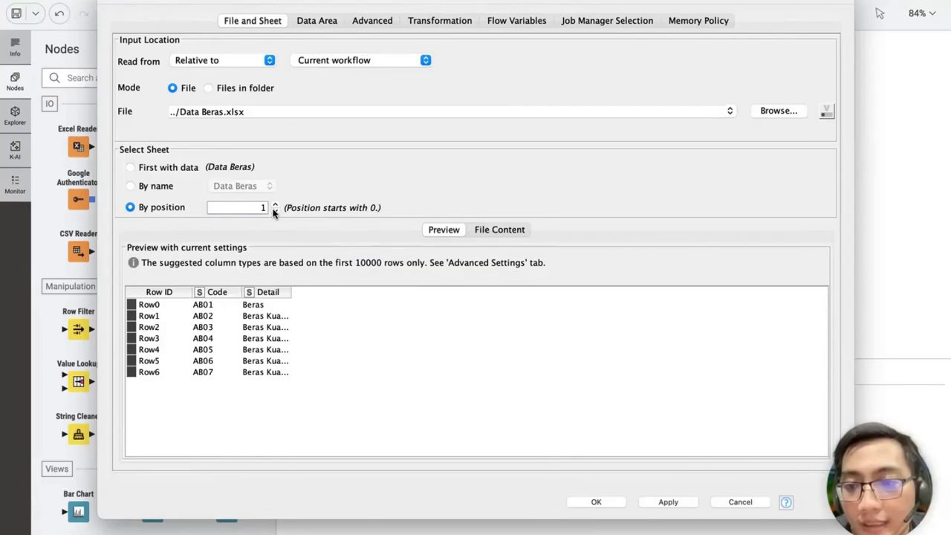
{"action": "left_click", "coordinate": [275, 212]}
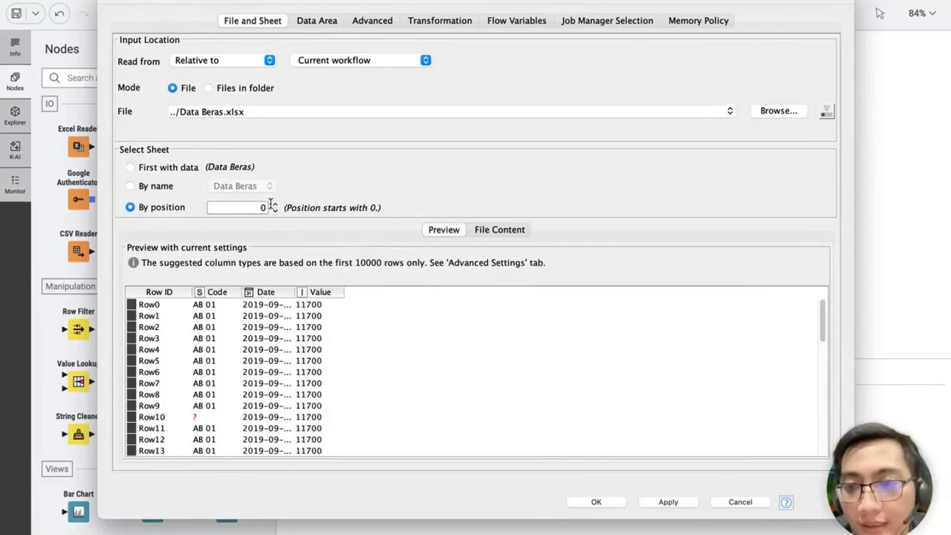
{"action": "left_click", "coordinate": [274, 205]}
{"action": "left_click", "coordinate": [275, 212]}
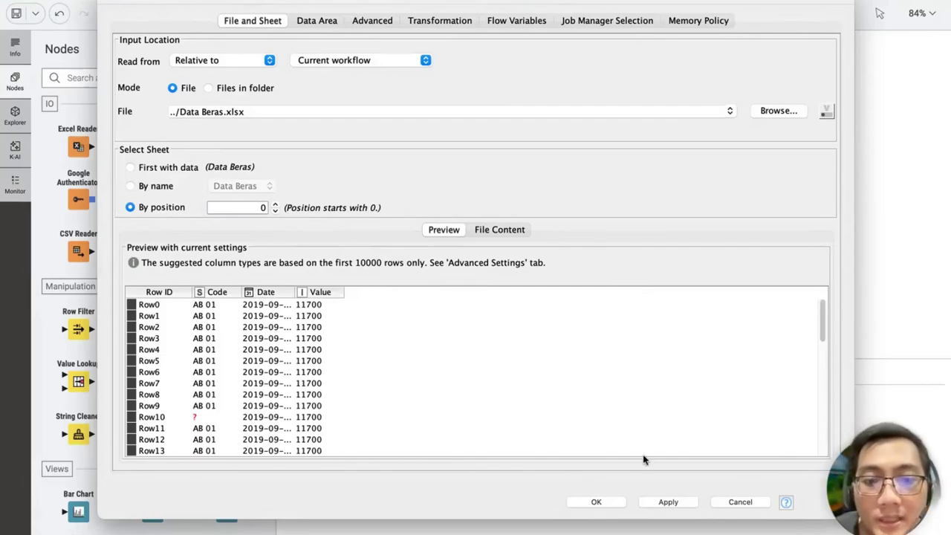
{"action": "left_click", "coordinate": [599, 503]}
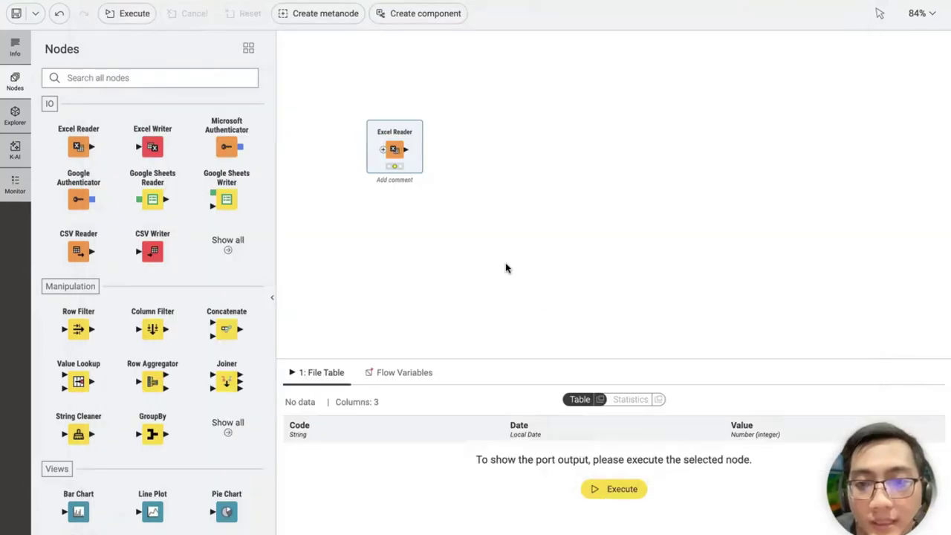
{"action": "left_click", "coordinate": [387, 121]}
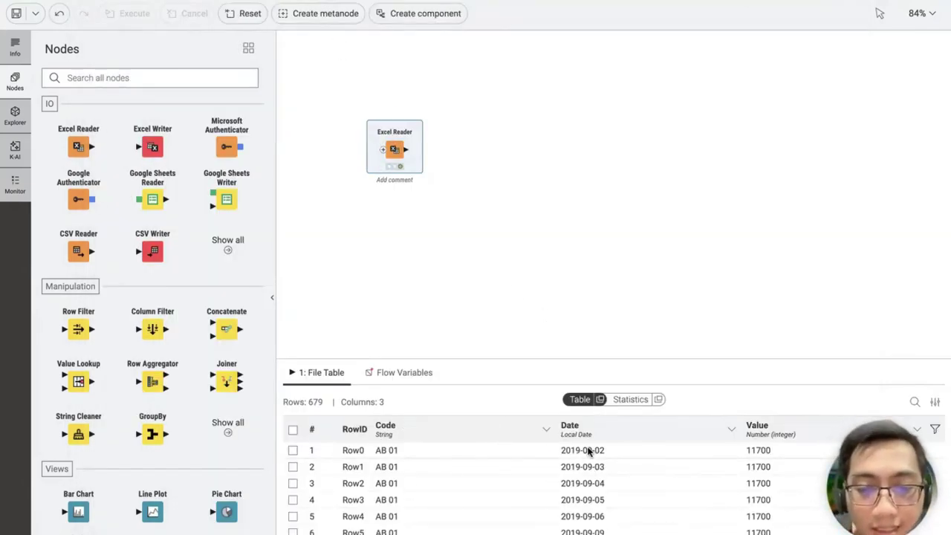
Duplicate the Excel Reader node and place the copy directly below the original
{"action": "right_click", "coordinate": [399, 148]}
{"action": "left_click", "coordinate": [387, 132]}
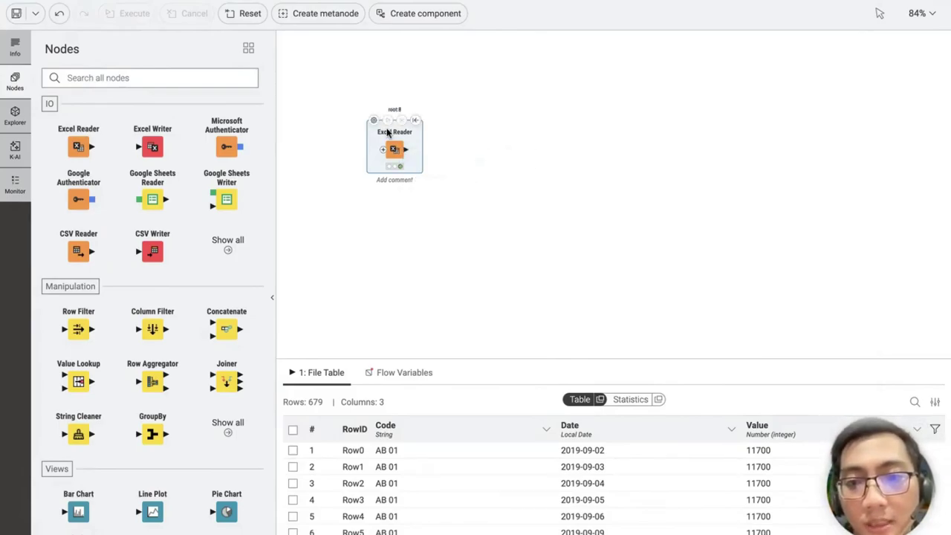
{"action": "left_click", "coordinate": [418, 225]}
{"action": "key", "text": "ctrl+v"}
{"action": "left_click_drag", "start_coordinate": [473, 215], "coordinate": [399, 220]}
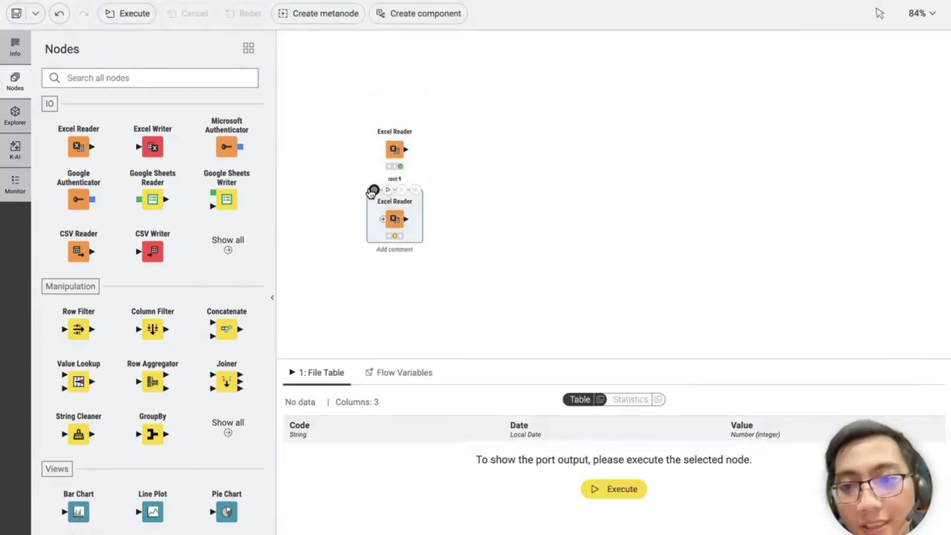
Set the copied Excel Reader's sheet position to 1 and execute the node
{"action": "left_click", "coordinate": [373, 191]}
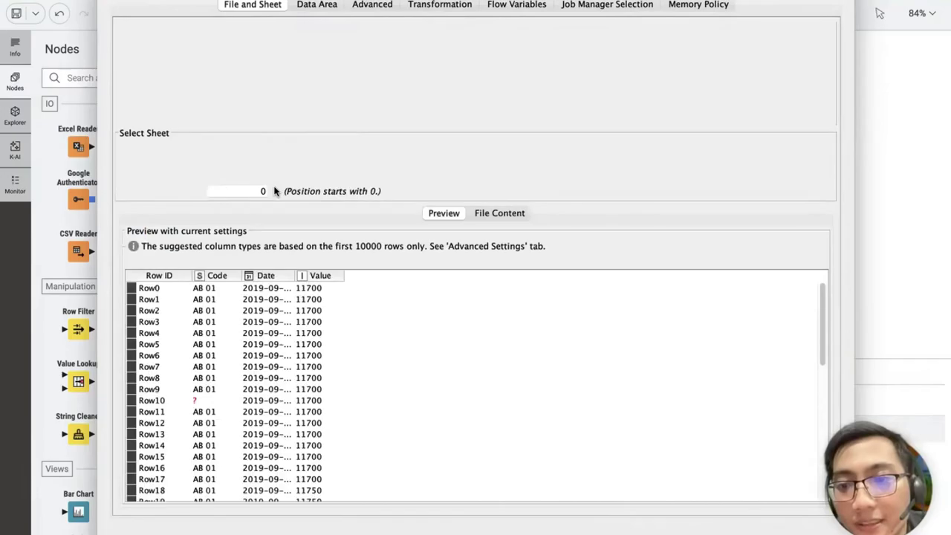
{"action": "left_click", "coordinate": [275, 187]}
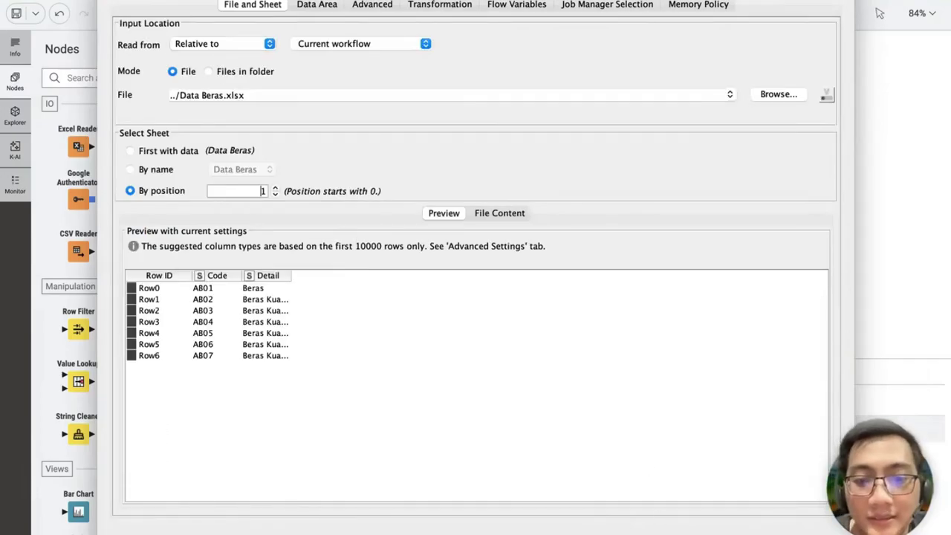
{"action": "left_click", "coordinate": [596, 533]}
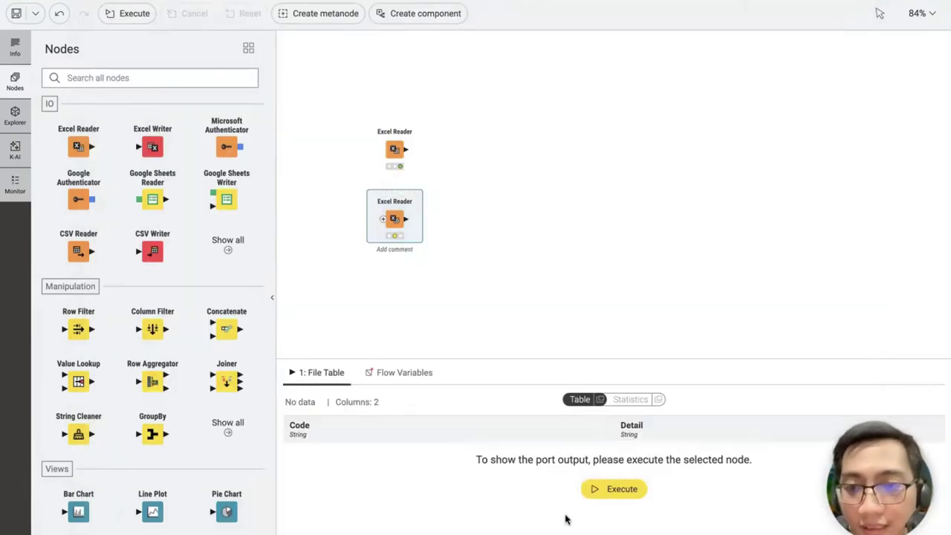
{"action": "mouse_move", "coordinate": [412, 224]}
{"action": "left_click", "coordinate": [386, 190]}
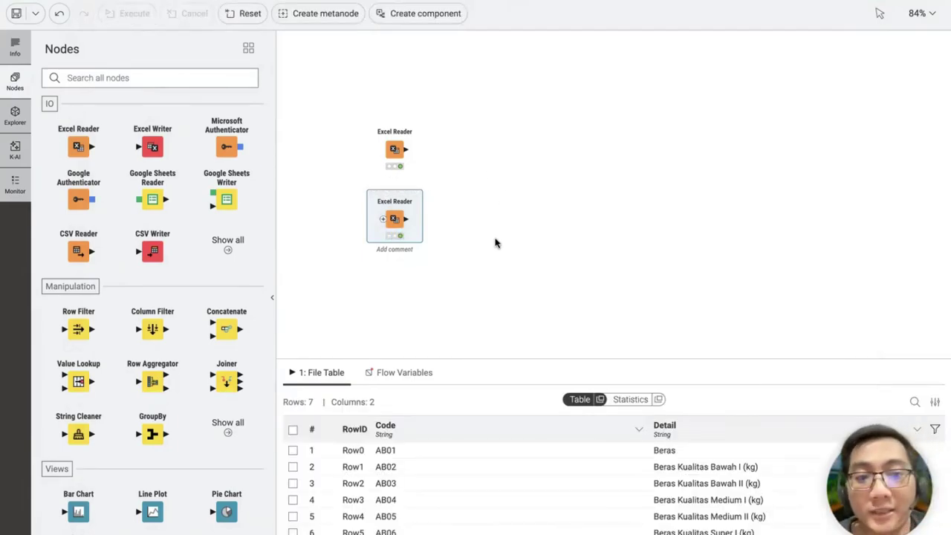
Compare the output tables of the two Excel Reader nodes
{"action": "left_click", "coordinate": [395, 148]}
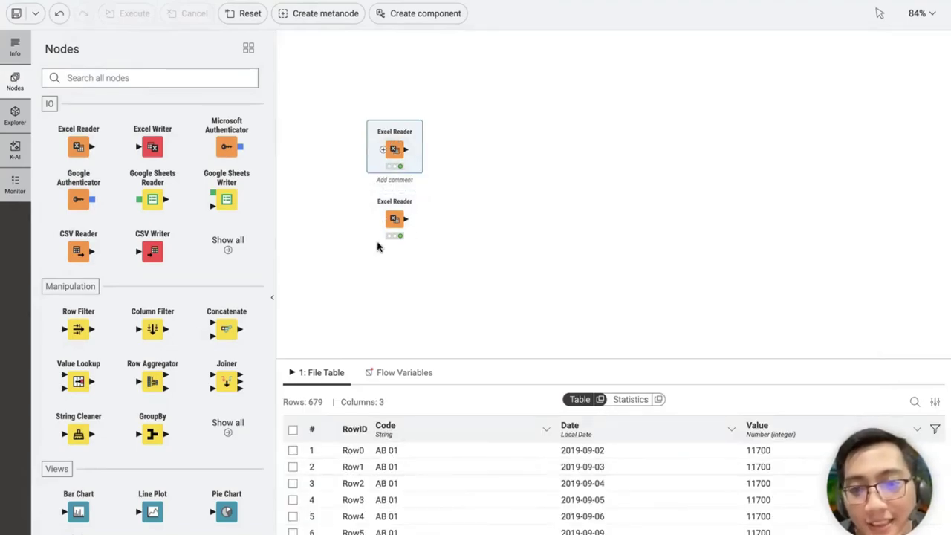
{"action": "left_click", "coordinate": [399, 217]}
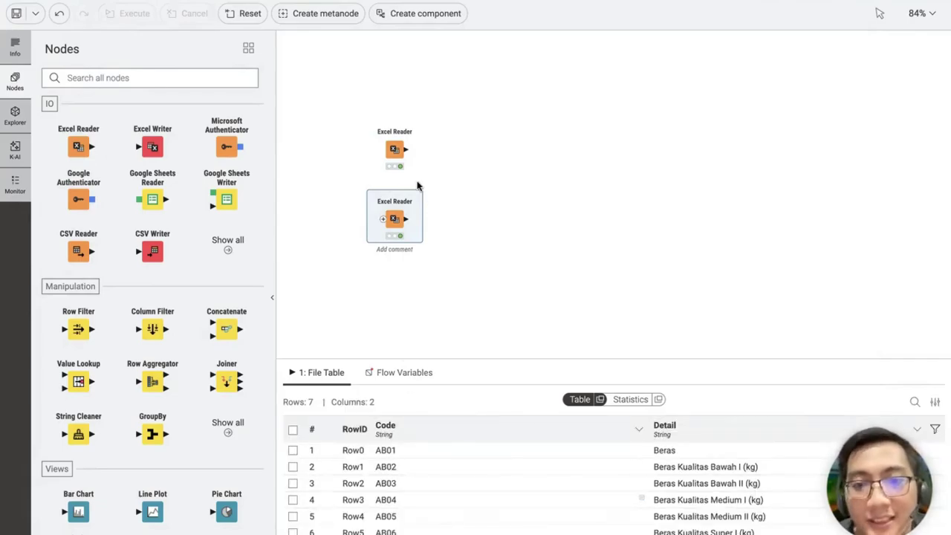
{"action": "left_click", "coordinate": [401, 148]}
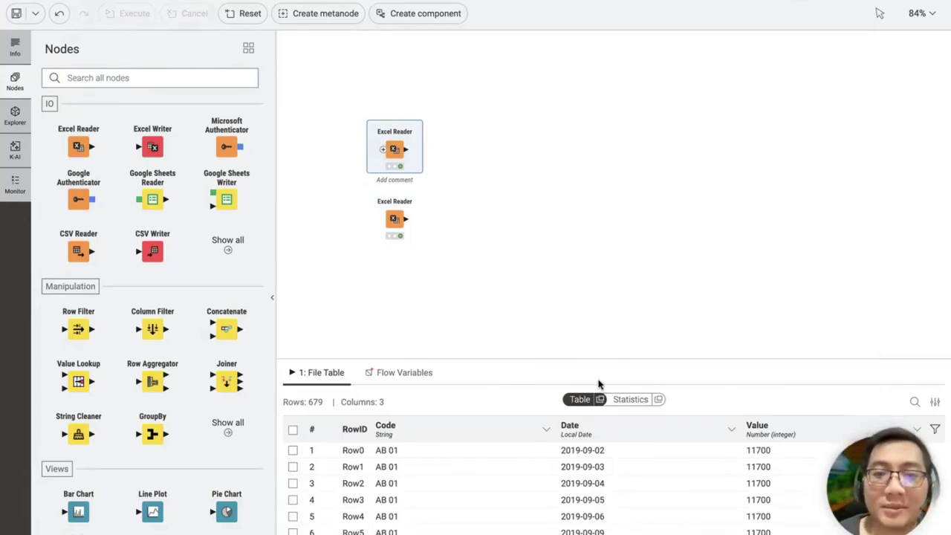
Examine the upper Excel Reader's column statistics and its table rows for missing values and code formatting
{"action": "left_click", "coordinate": [632, 401]}
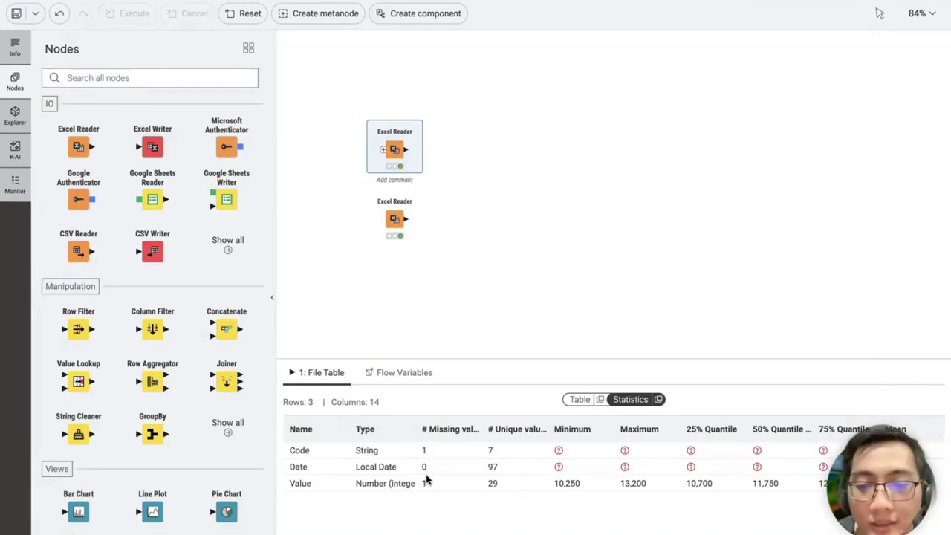
{"action": "left_click", "coordinate": [577, 399]}
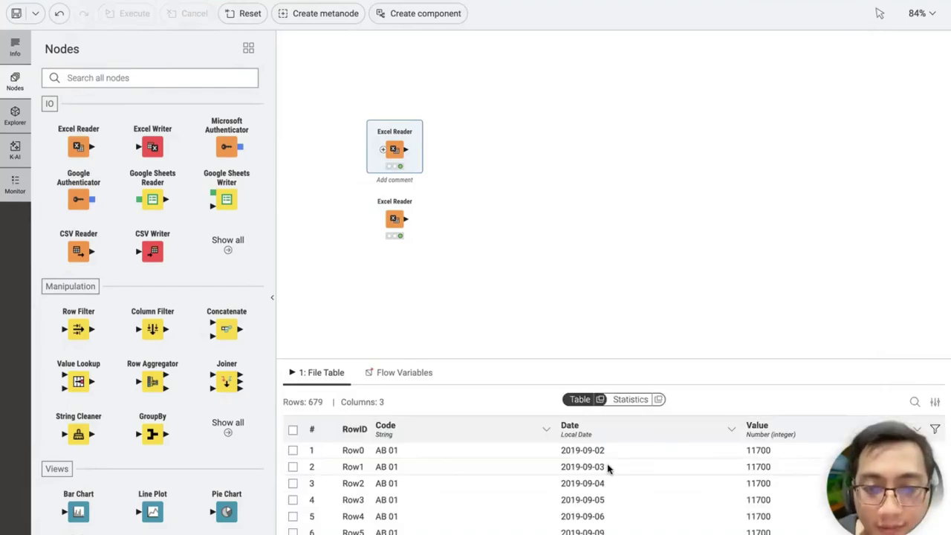
{"action": "scroll", "coordinate": [607, 467], "scroll_direction": "down", "scroll_amount": 3}
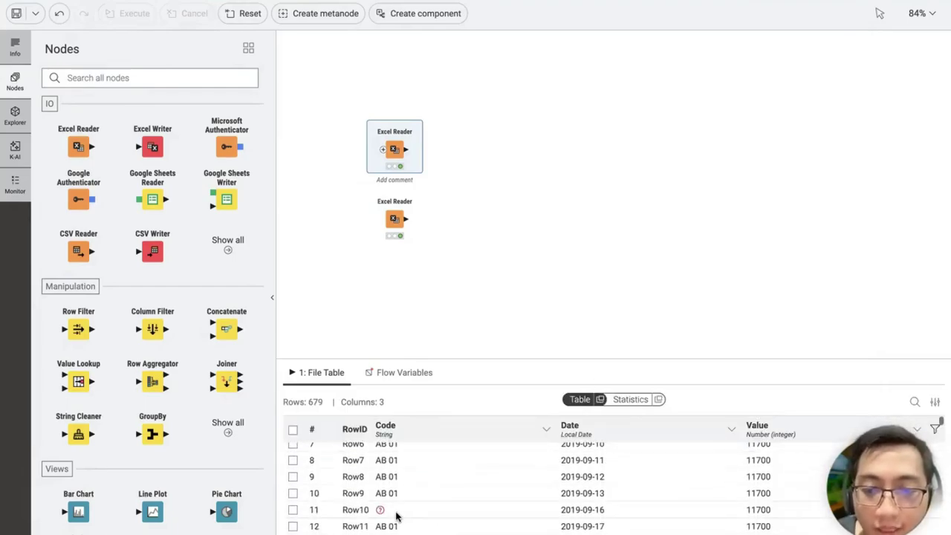
{"action": "scroll", "coordinate": [399, 487], "scroll_direction": "up", "scroll_amount": 3}
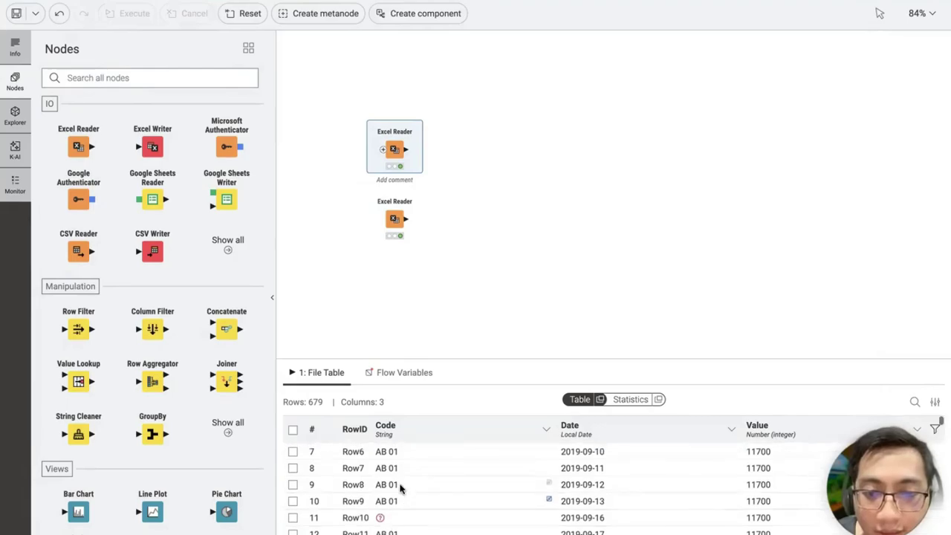
{"action": "scroll", "coordinate": [399, 487], "scroll_direction": "down", "scroll_amount": 15}
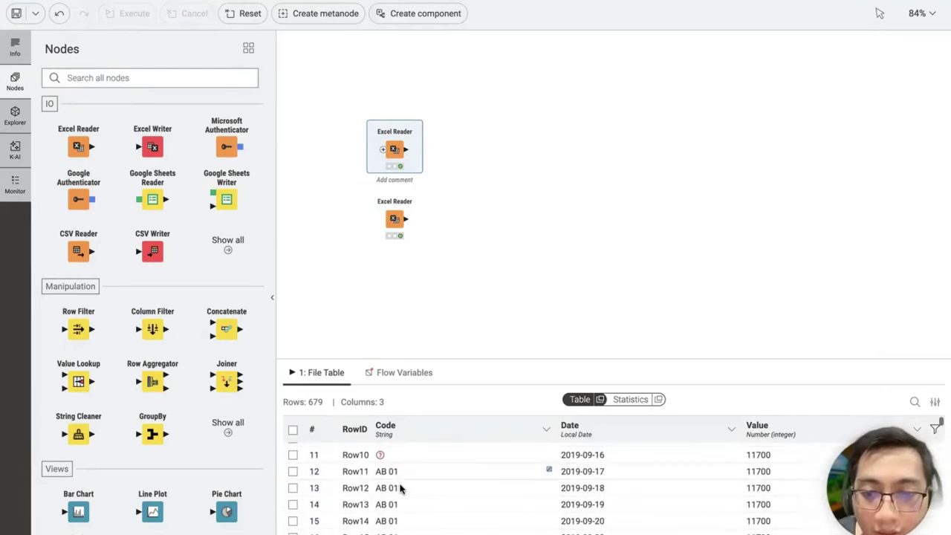
{"action": "scroll", "coordinate": [399, 488], "scroll_direction": "down", "scroll_amount": 10}
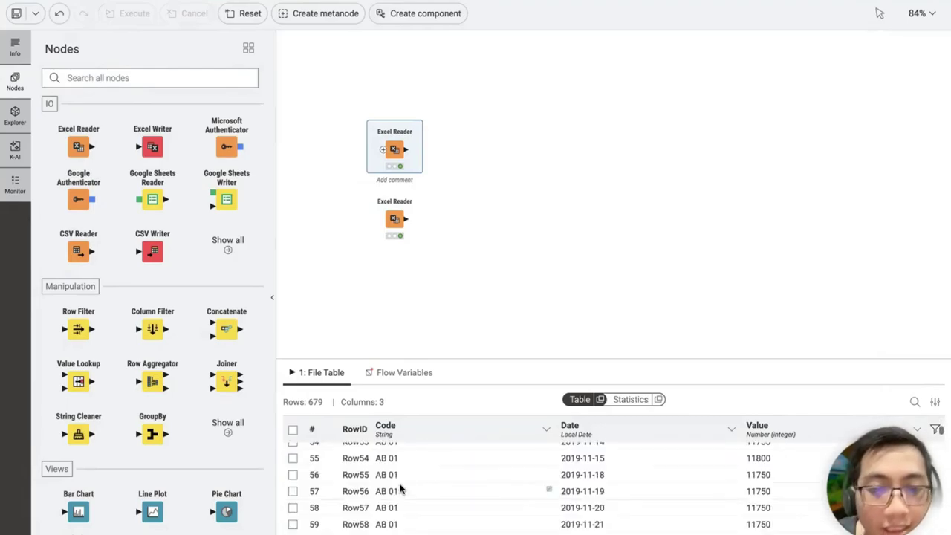
{"action": "scroll", "coordinate": [400, 488], "scroll_direction": "down", "scroll_amount": 14}
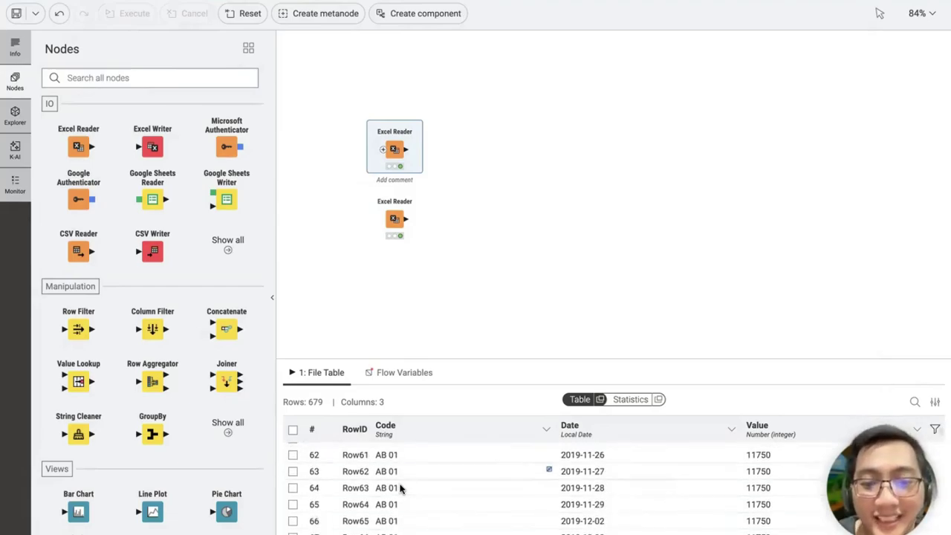
{"action": "scroll", "coordinate": [400, 488], "scroll_direction": "down", "scroll_amount": 20}
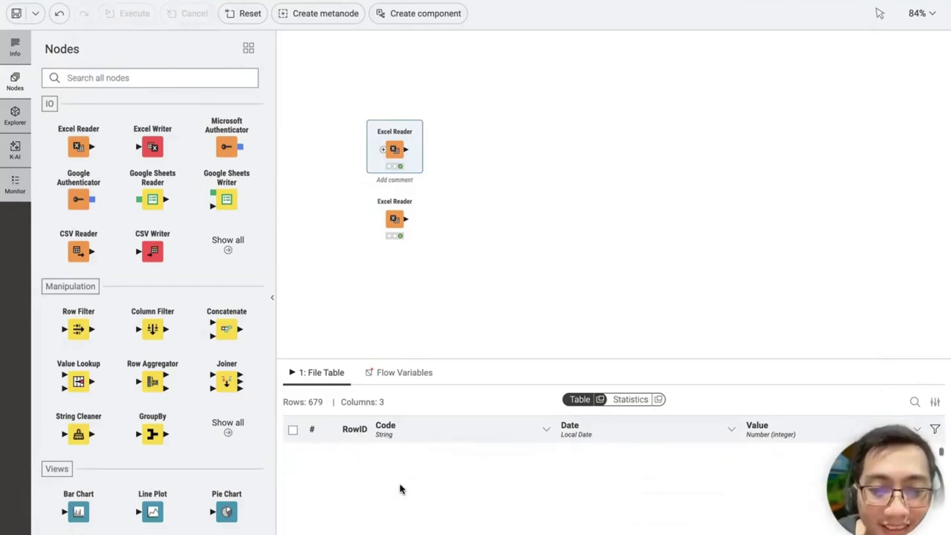
{"action": "scroll", "coordinate": [400, 487], "scroll_direction": "down", "scroll_amount": 20}
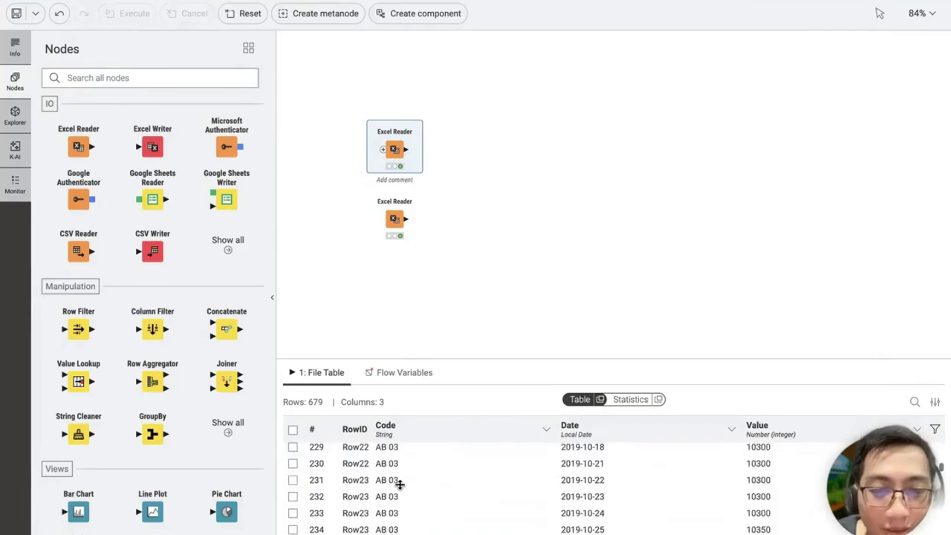
Look through the upper Excel Reader's table rows for missing entries, showing the column filters
{"action": "scroll", "coordinate": [399, 488], "scroll_direction": "down", "scroll_amount": 20}
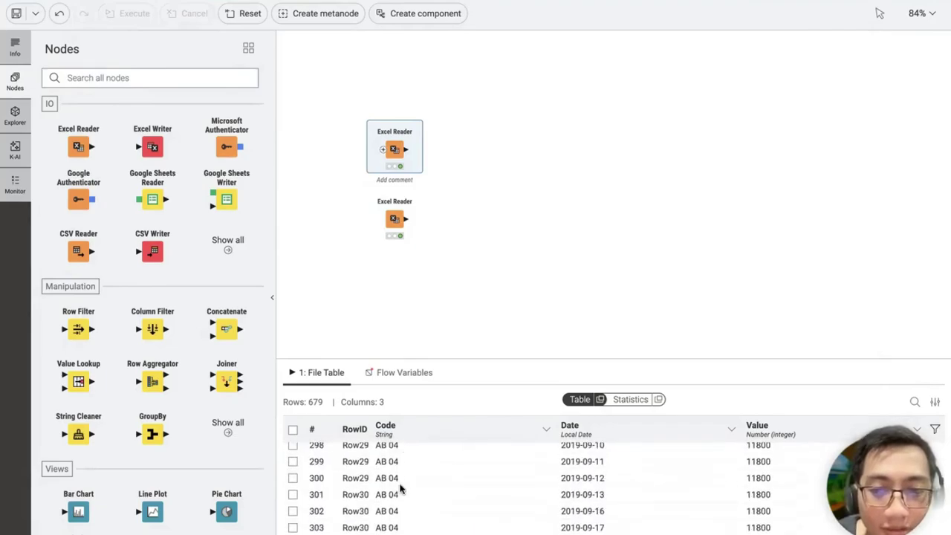
{"action": "scroll", "coordinate": [400, 489], "scroll_direction": "down", "scroll_amount": 5}
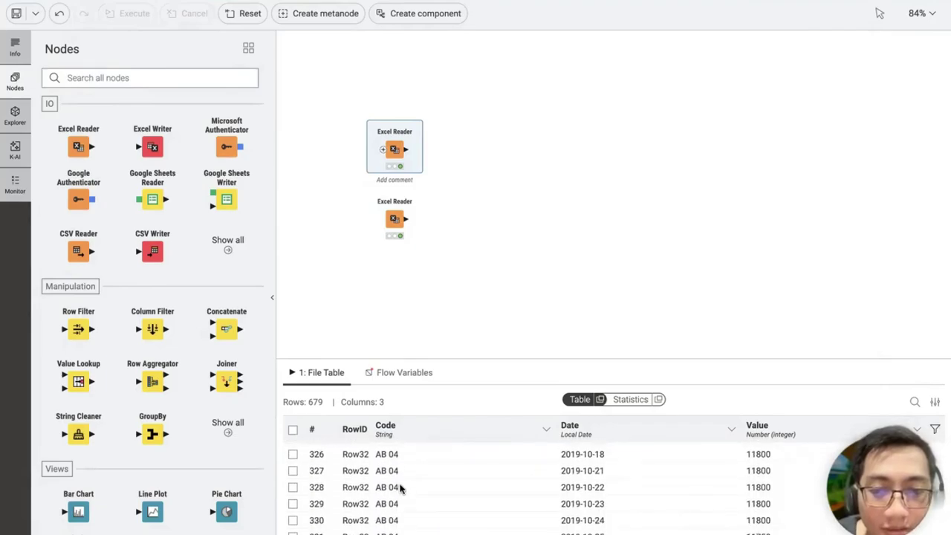
{"action": "scroll", "coordinate": [399, 488], "scroll_direction": "down", "scroll_amount": 2}
{"action": "scroll", "coordinate": [399, 489], "scroll_direction": "up", "scroll_amount": 5}
{"action": "scroll", "coordinate": [400, 488], "scroll_direction": "down", "scroll_amount": 5}
{"action": "scroll", "coordinate": [400, 488], "scroll_direction": "up", "scroll_amount": 1}
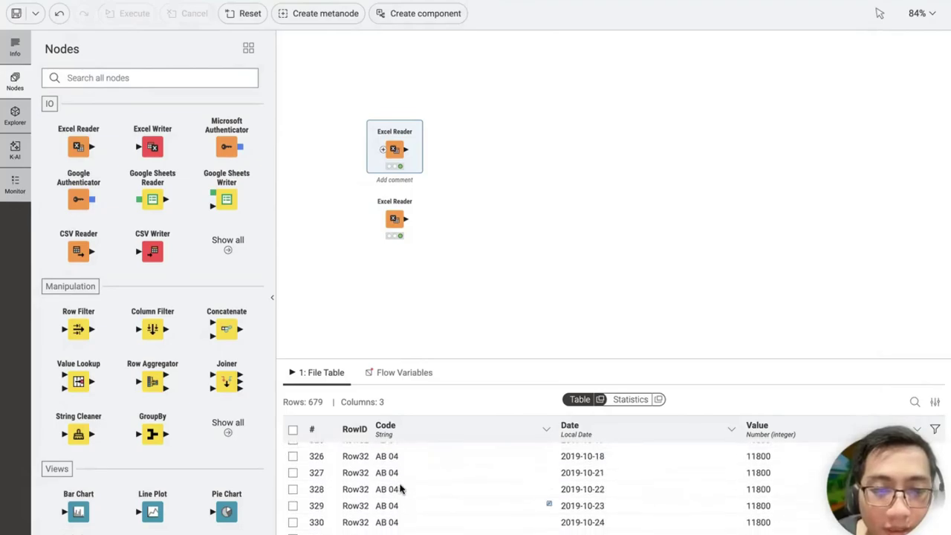
{"action": "scroll", "coordinate": [400, 488], "scroll_direction": "up", "scroll_amount": 1}
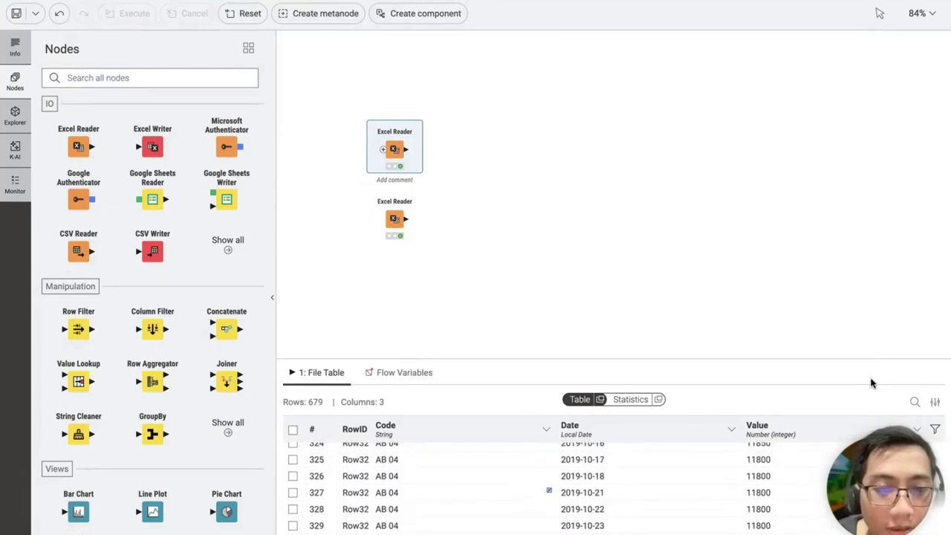
{"action": "left_click", "coordinate": [934, 428]}
{"action": "left_click", "coordinate": [699, 455]}
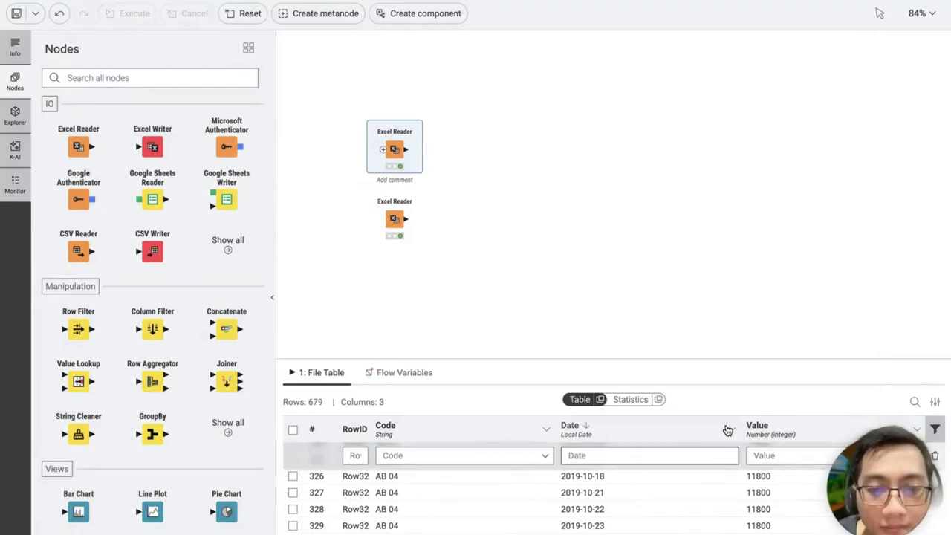
{"action": "left_click", "coordinate": [731, 430]}
{"action": "left_click", "coordinate": [714, 455]}
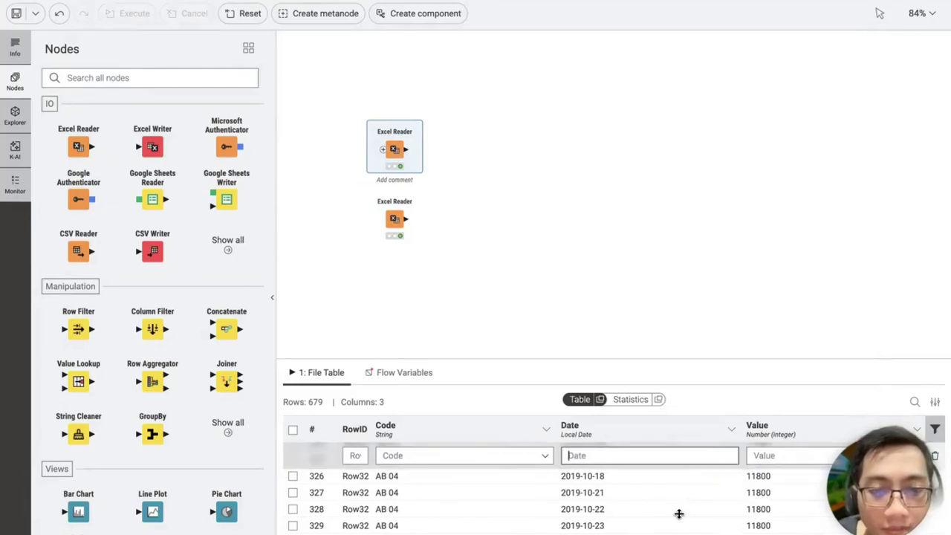
{"action": "scroll", "coordinate": [679, 514], "scroll_direction": "down", "scroll_amount": 10}
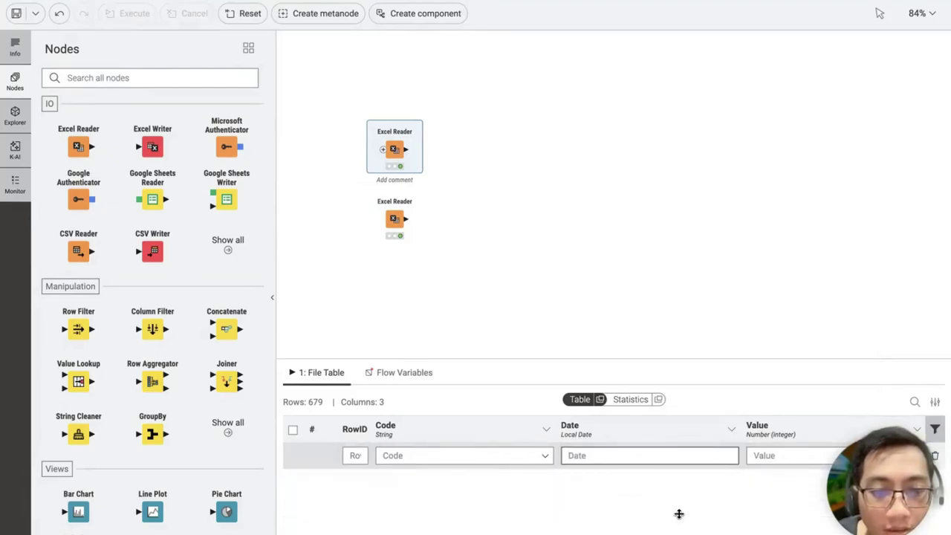
{"action": "scroll", "coordinate": [680, 513], "scroll_direction": "down", "scroll_amount": 10}
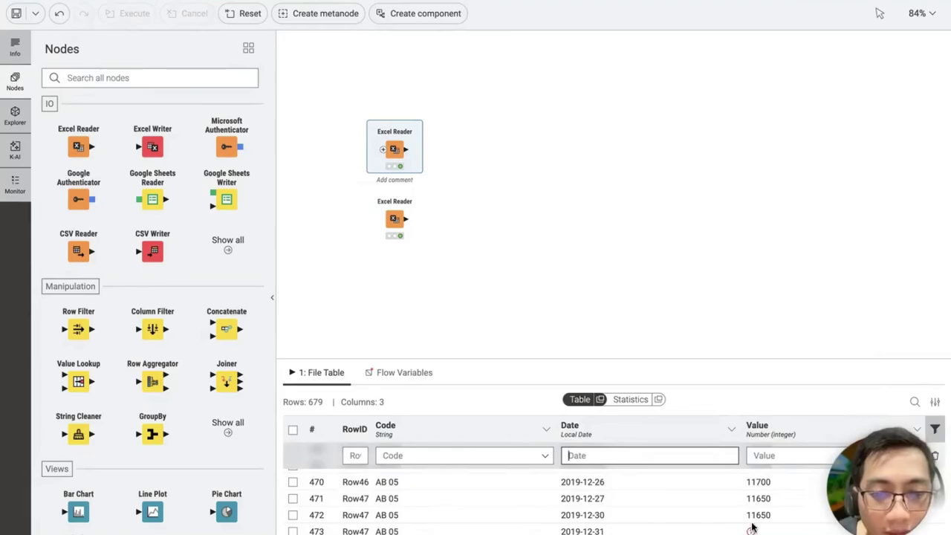
Check the upper Excel Reader's missing-value statistics and scan its table rows for the empty Code entry
{"action": "left_click", "coordinate": [624, 399]}
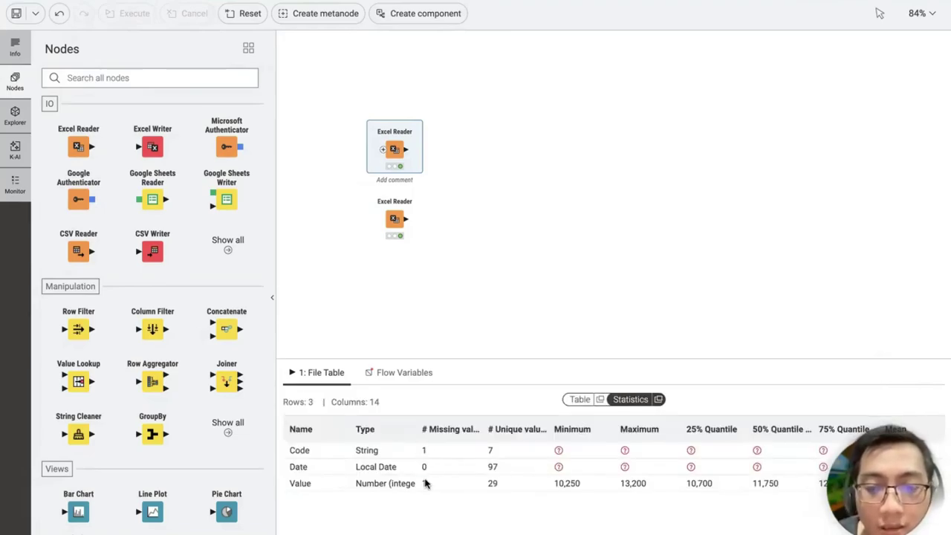
{"action": "left_click", "coordinate": [582, 405]}
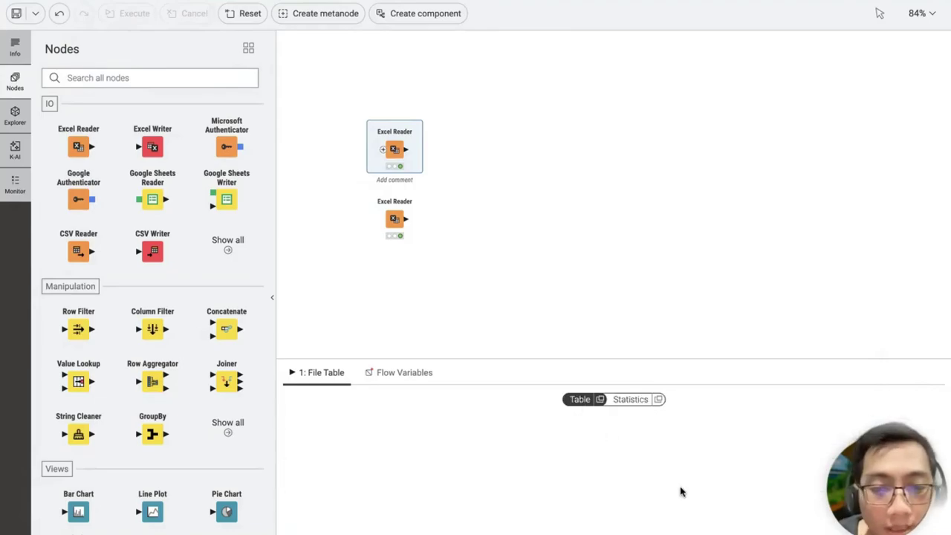
{"action": "scroll", "coordinate": [681, 488], "scroll_direction": "down", "scroll_amount": 1}
{"action": "scroll", "coordinate": [682, 491], "scroll_direction": "up", "scroll_amount": 1}
{"action": "scroll", "coordinate": [683, 490], "scroll_direction": "down", "scroll_amount": 15}
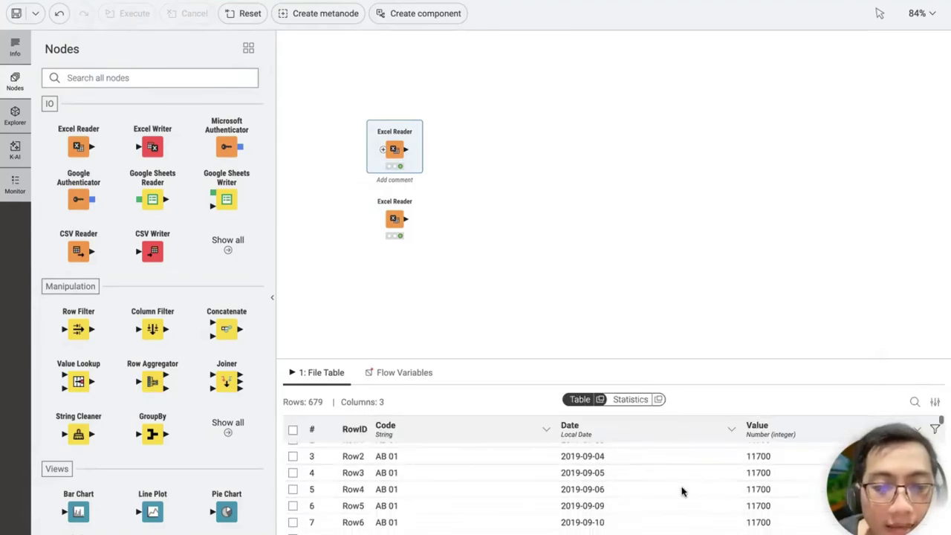
{"action": "scroll", "coordinate": [682, 490], "scroll_direction": "down", "scroll_amount": 20}
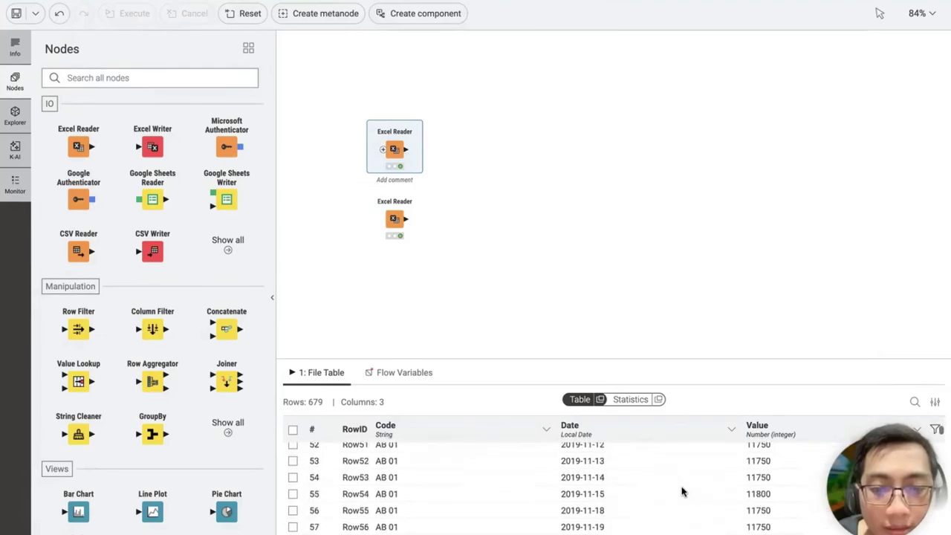
{"action": "scroll", "coordinate": [681, 487], "scroll_direction": "down", "scroll_amount": 10}
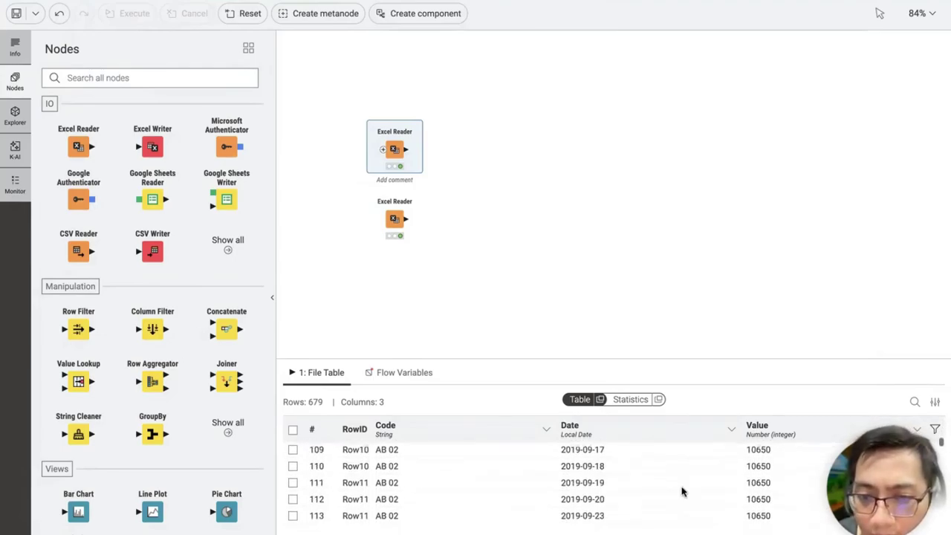
{"action": "scroll", "coordinate": [681, 487], "scroll_direction": "up", "scroll_amount": 20}
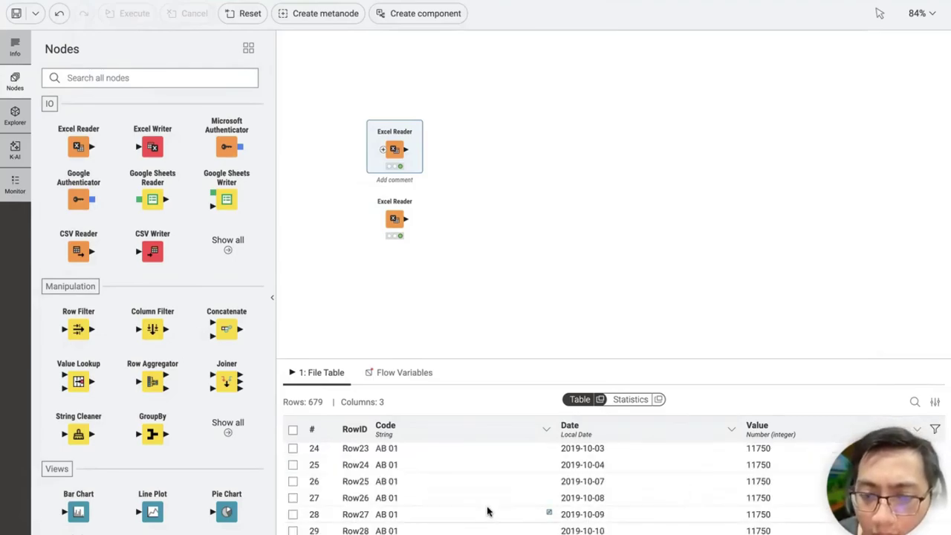
{"action": "scroll", "coordinate": [487, 510], "scroll_direction": "up", "scroll_amount": 7}
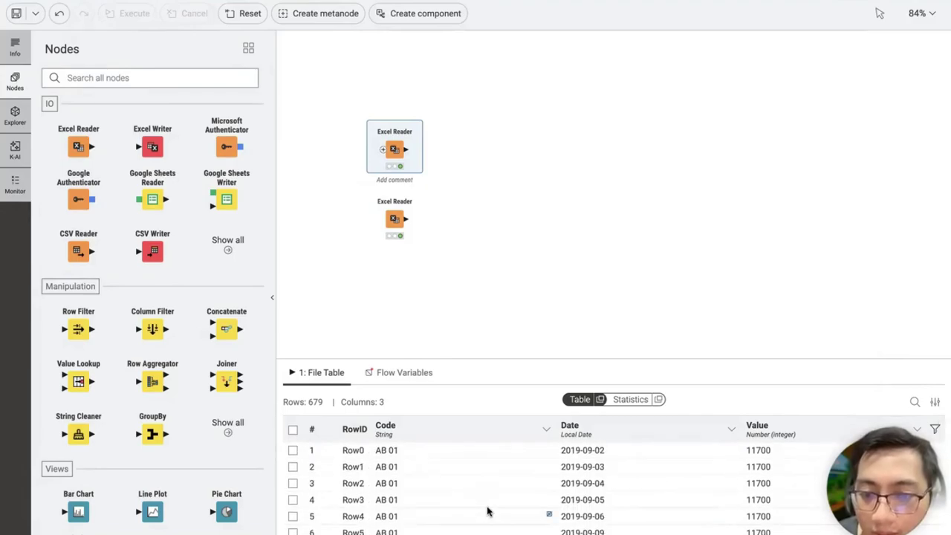
{"action": "scroll", "coordinate": [487, 511], "scroll_direction": "down", "scroll_amount": 3}
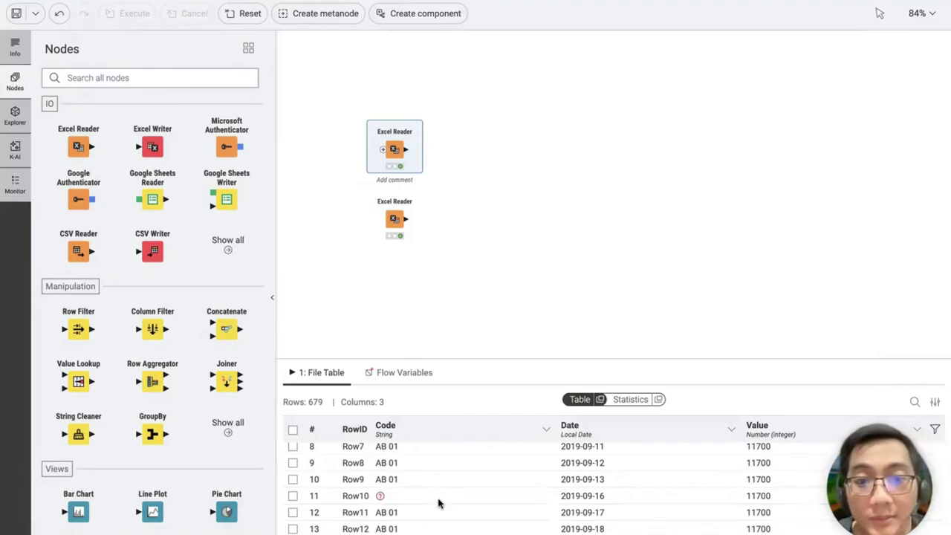
Add a Missing Value node beside the upper Excel Reader and connect the reader's output to it
{"action": "left_click", "coordinate": [480, 181]}
{"action": "left_click", "coordinate": [191, 81]}
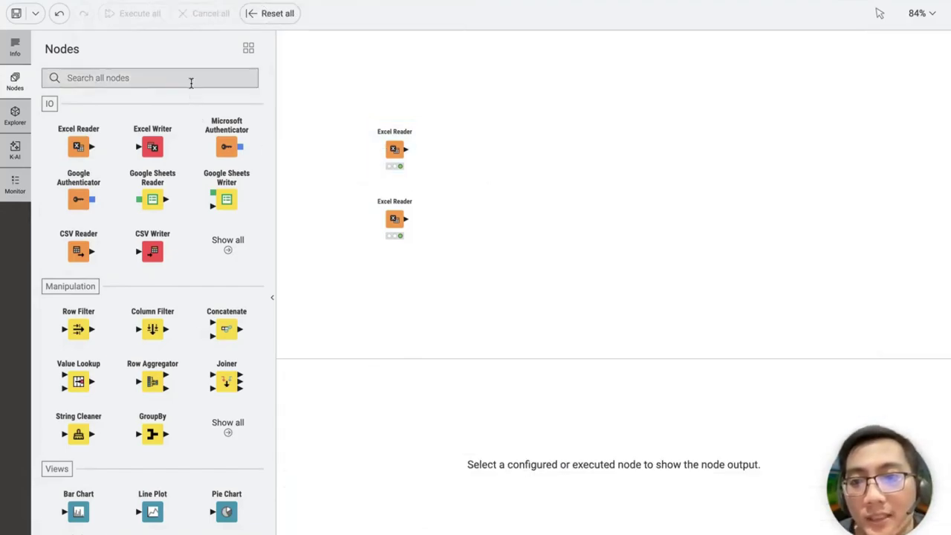
{"action": "type", "text": "miss"}
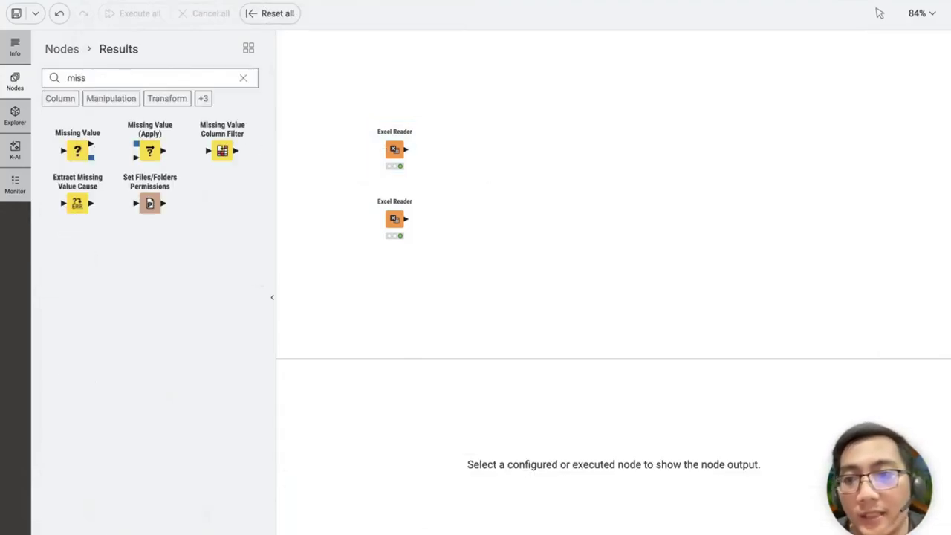
{"action": "left_click_drag", "start_coordinate": [80, 143], "coordinate": [469, 148]}
{"action": "left_click_drag", "start_coordinate": [407, 149], "coordinate": [461, 150]}
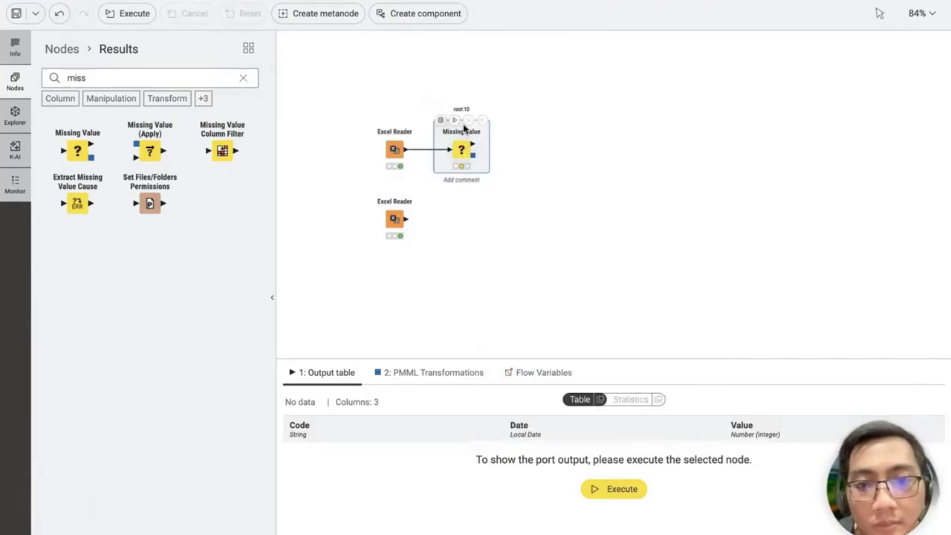
Add a column setting for Code in the Missing Value node and set its handling to Previous Value*
{"action": "left_click", "coordinate": [442, 121]}
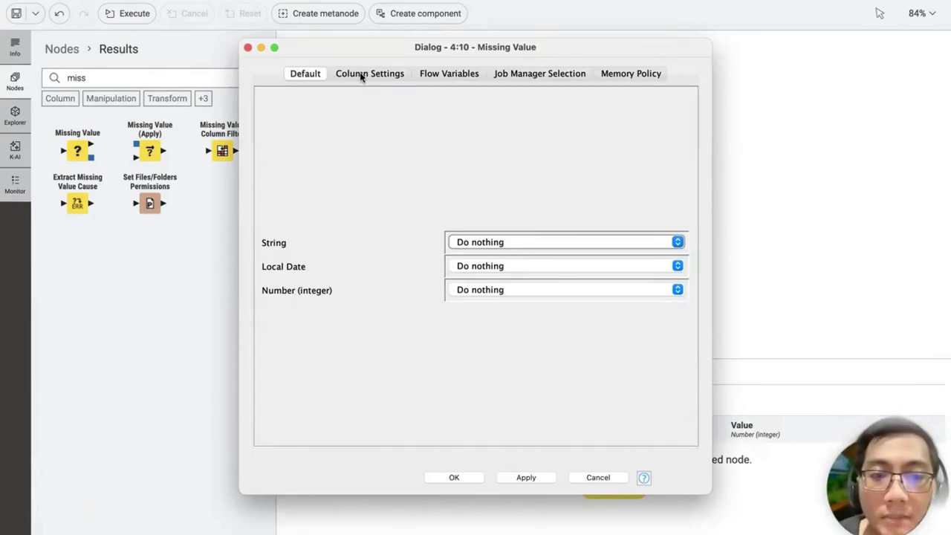
{"action": "left_click", "coordinate": [361, 76]}
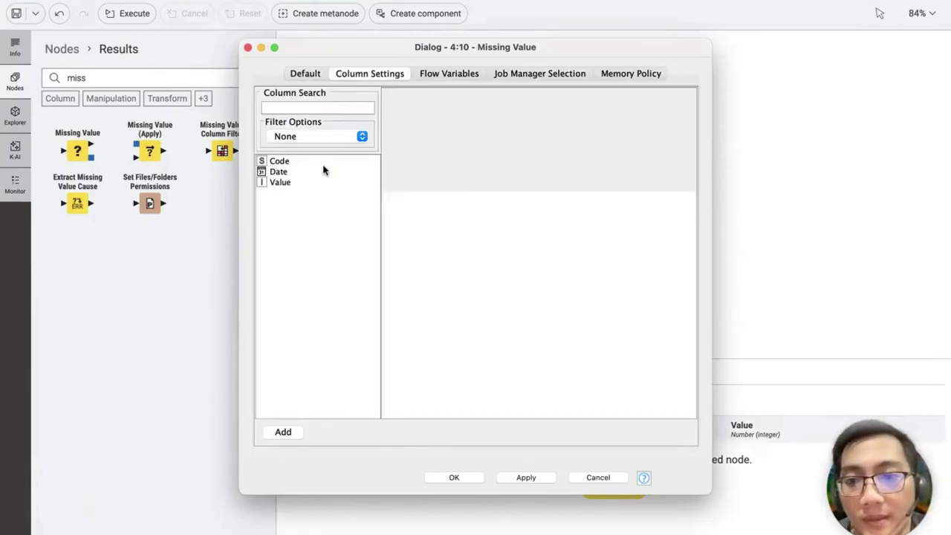
{"action": "double_click", "coordinate": [312, 160]}
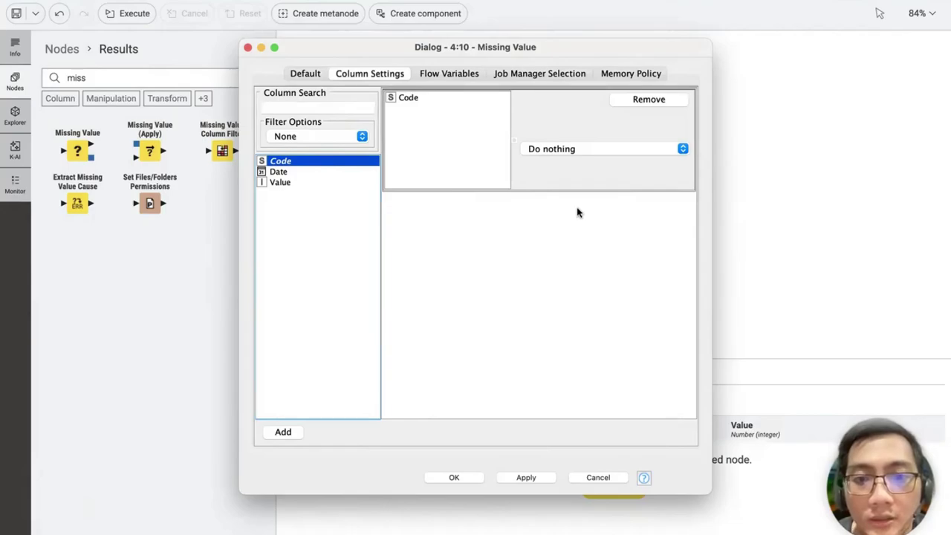
{"action": "left_click", "coordinate": [584, 151]}
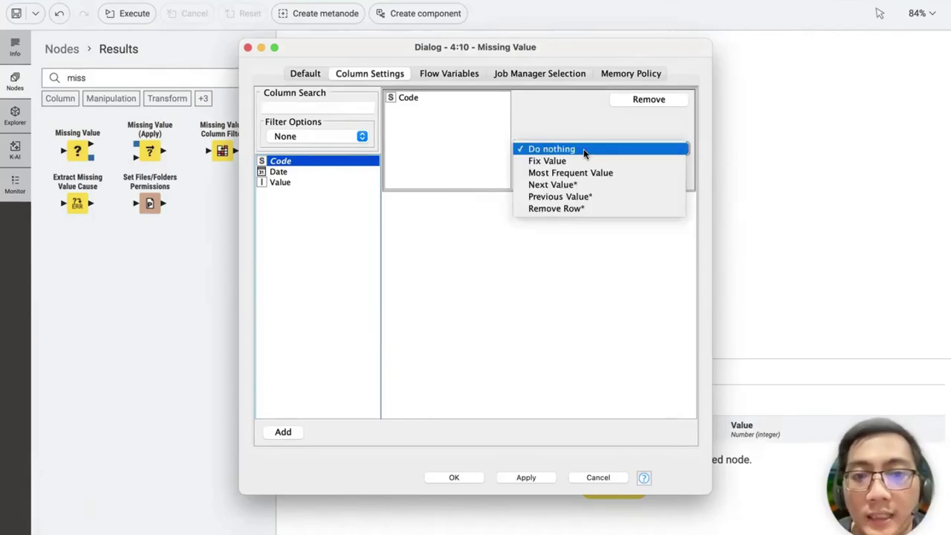
{"action": "left_click", "coordinate": [591, 197]}
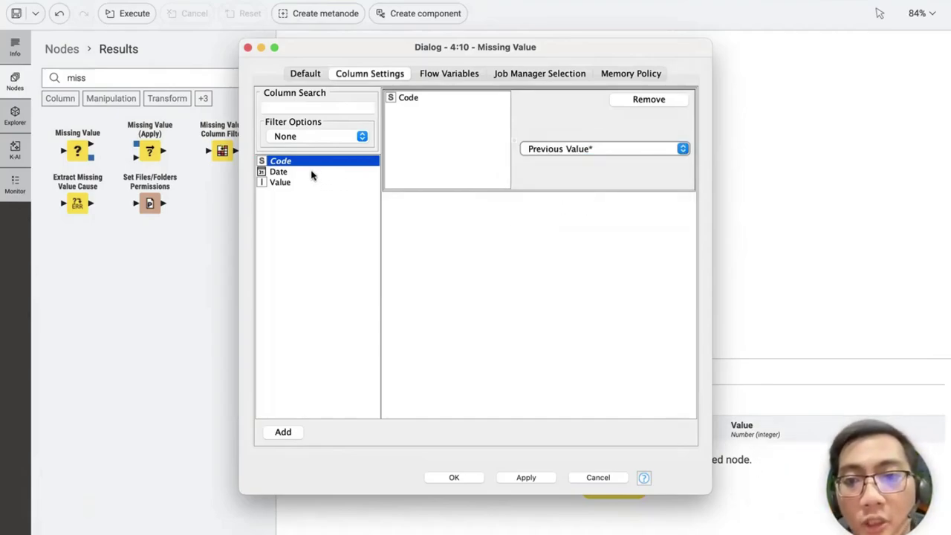
Add a column setting for Value with Previous Value* handling and accept the Missing Value configuration
{"action": "double_click", "coordinate": [311, 181]}
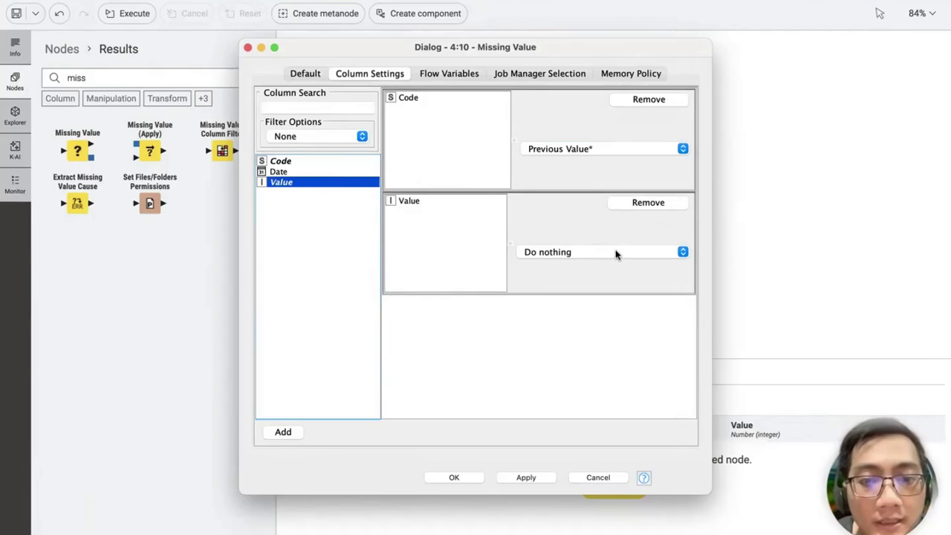
{"action": "left_click", "coordinate": [615, 254]}
{"action": "scroll", "coordinate": [583, 345], "scroll_direction": "down", "scroll_amount": 3}
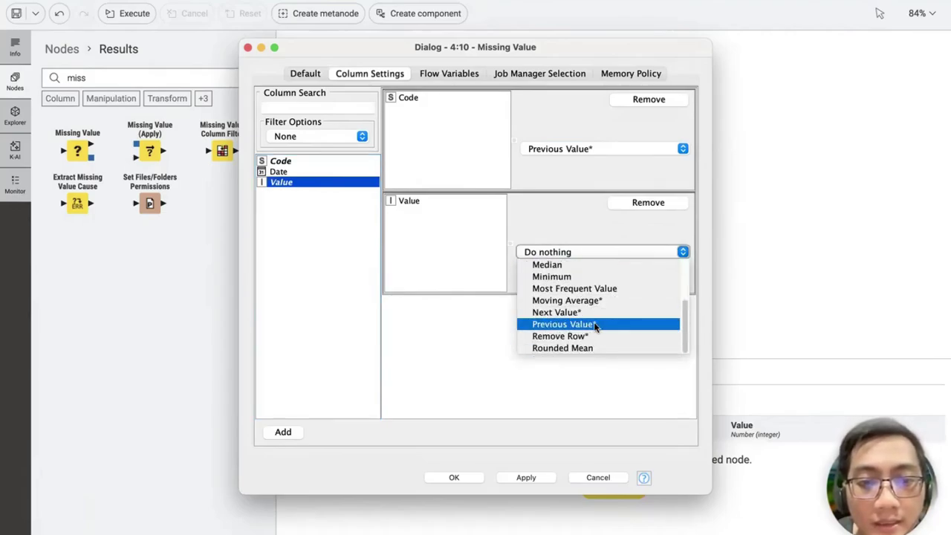
{"action": "left_click", "coordinate": [591, 325]}
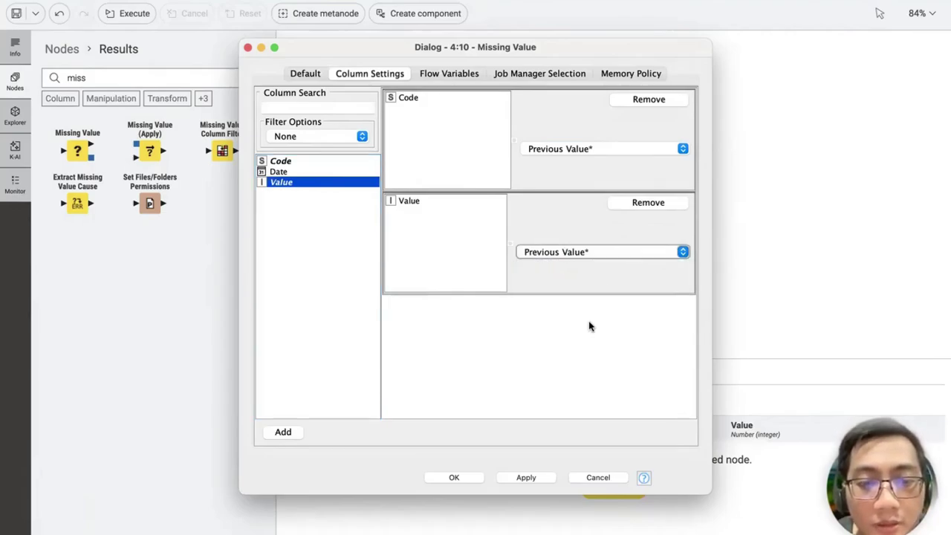
{"action": "left_click", "coordinate": [454, 477]}
Execute the Missing Value node and compare its output statistics with those of the upper Excel Reader
{"action": "left_click", "coordinate": [404, 136]}
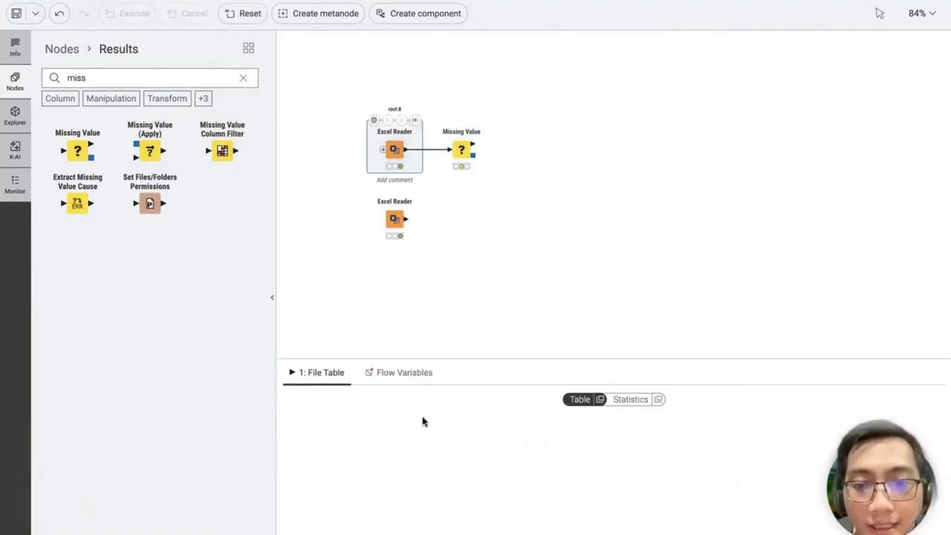
{"action": "left_click", "coordinate": [633, 402]}
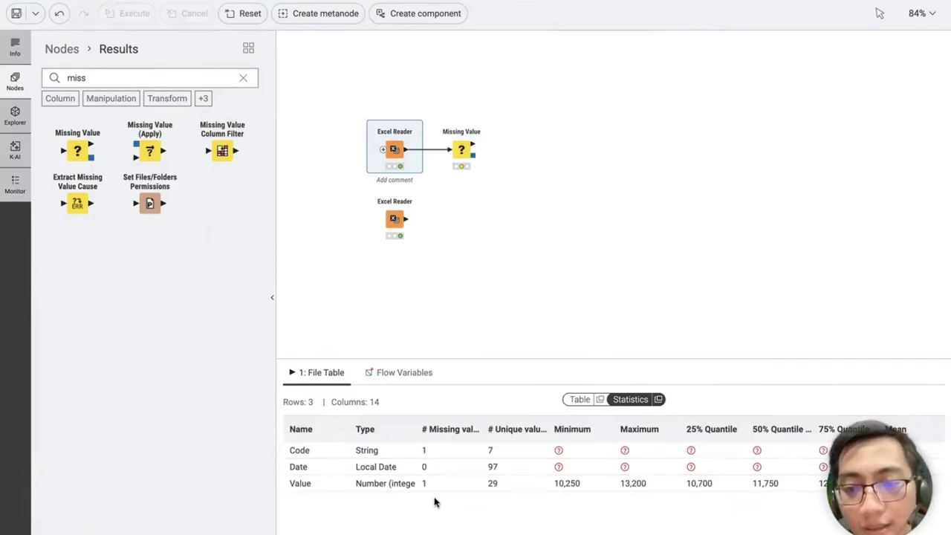
{"action": "left_click", "coordinate": [457, 113]}
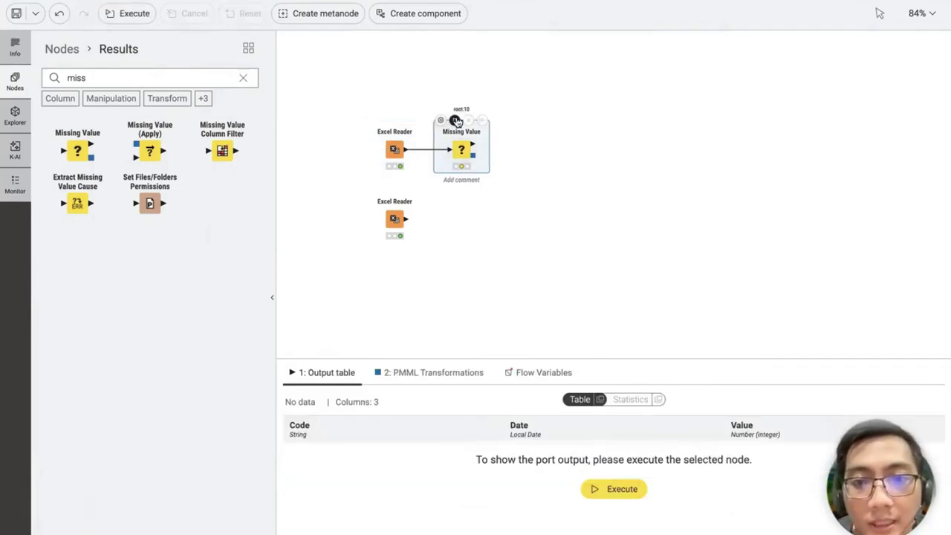
{"action": "left_click", "coordinate": [456, 120]}
{"action": "left_click", "coordinate": [630, 400]}
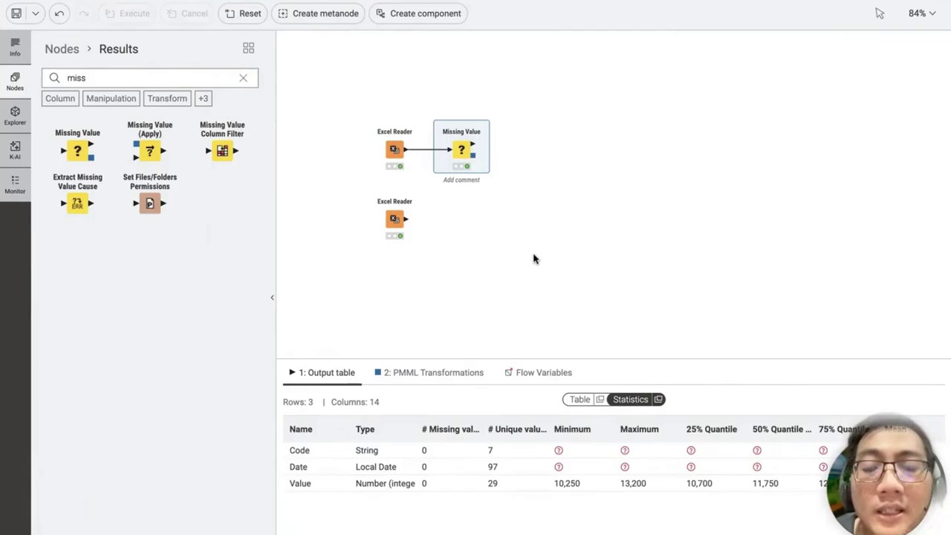
{"action": "left_click", "coordinate": [580, 402]}
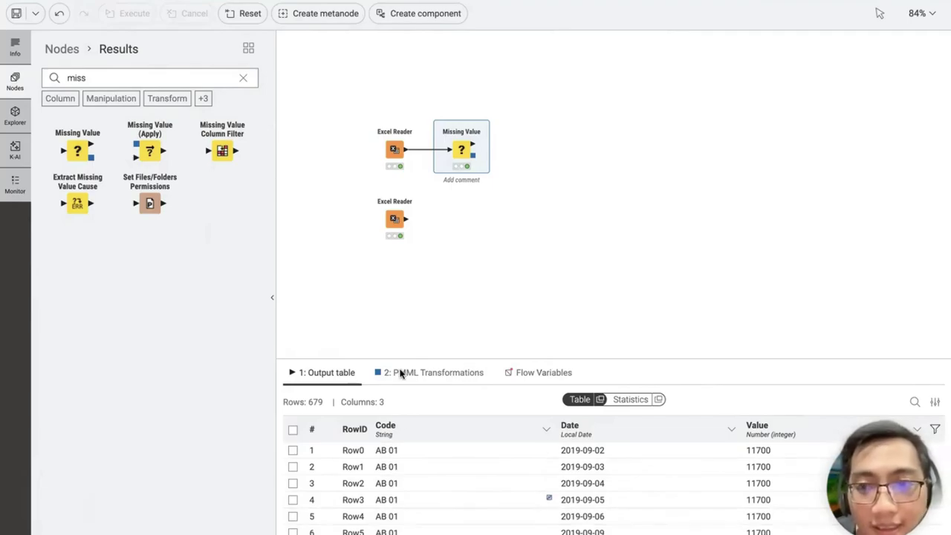
Compare the Code formatting in the Missing Value output with that in the lower Excel Reader's table
{"action": "left_click", "coordinate": [394, 219]}
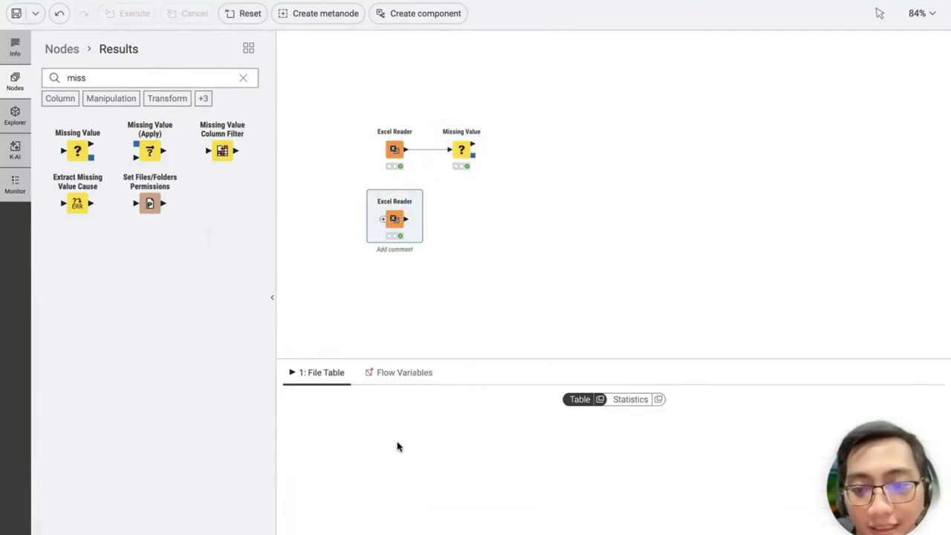
{"action": "left_click", "coordinate": [463, 148]}
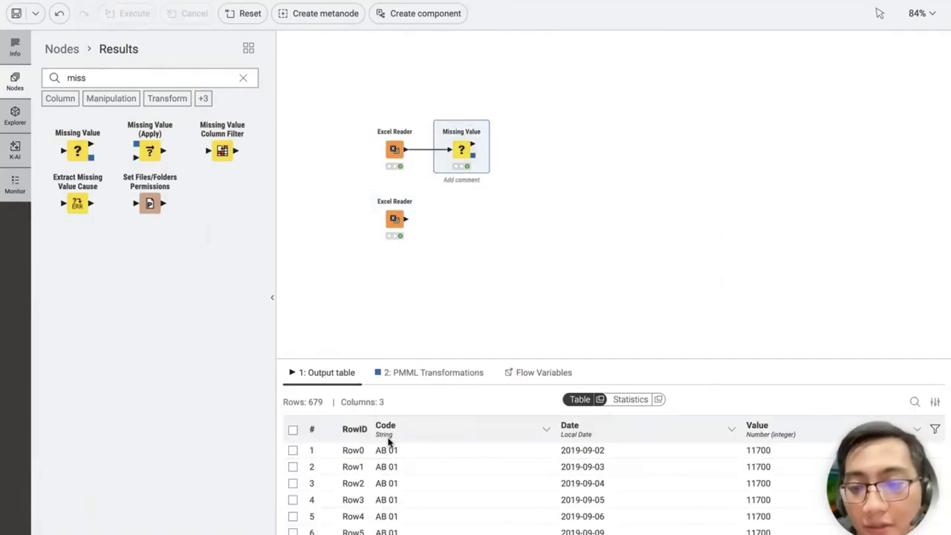
{"action": "left_click", "coordinate": [396, 218]}
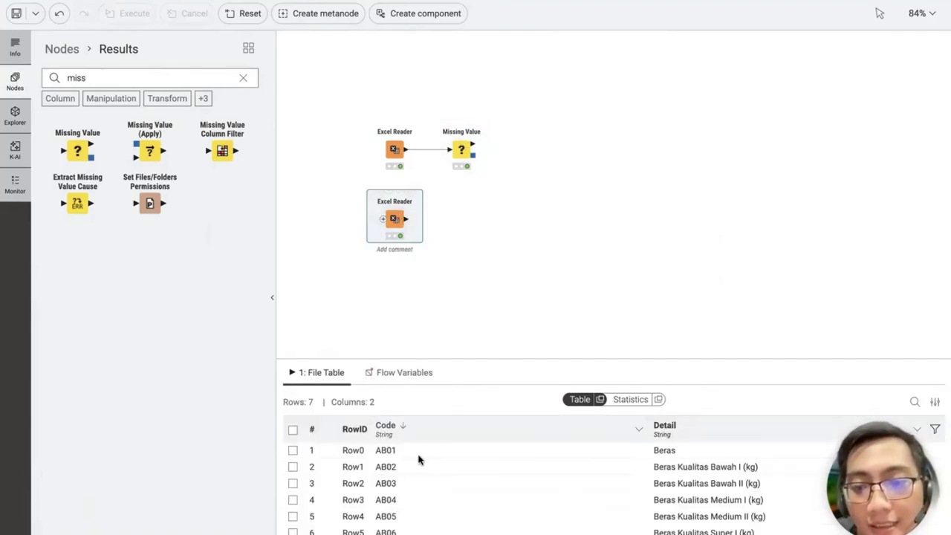
Add a String Cleaner node after Missing Value and feed it from the Missing Value output table
{"action": "left_click", "coordinate": [469, 134]}
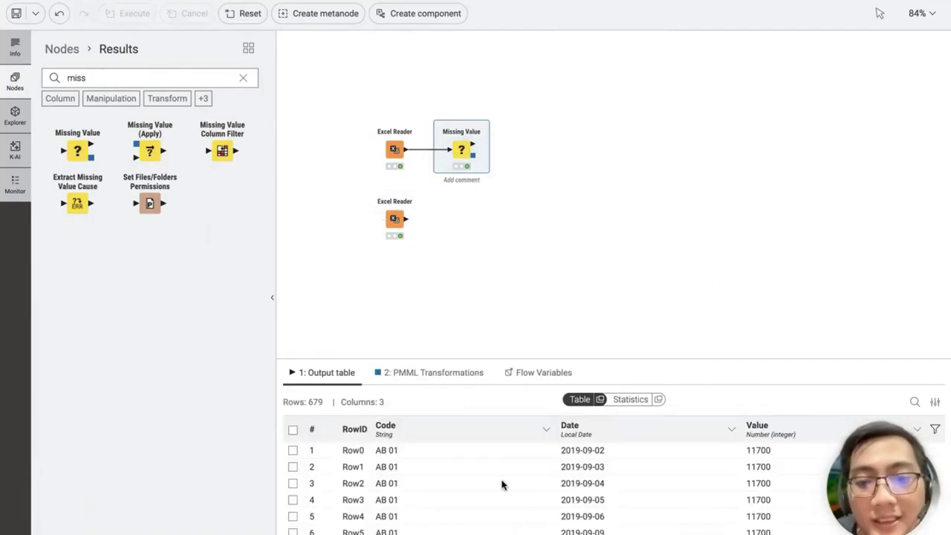
{"action": "left_click", "coordinate": [243, 78]}
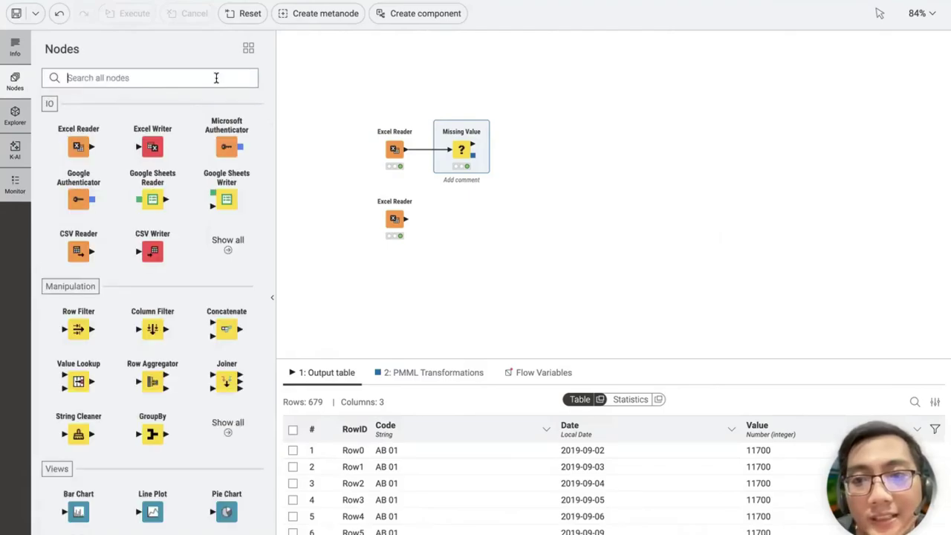
{"action": "type", "text": "string"}
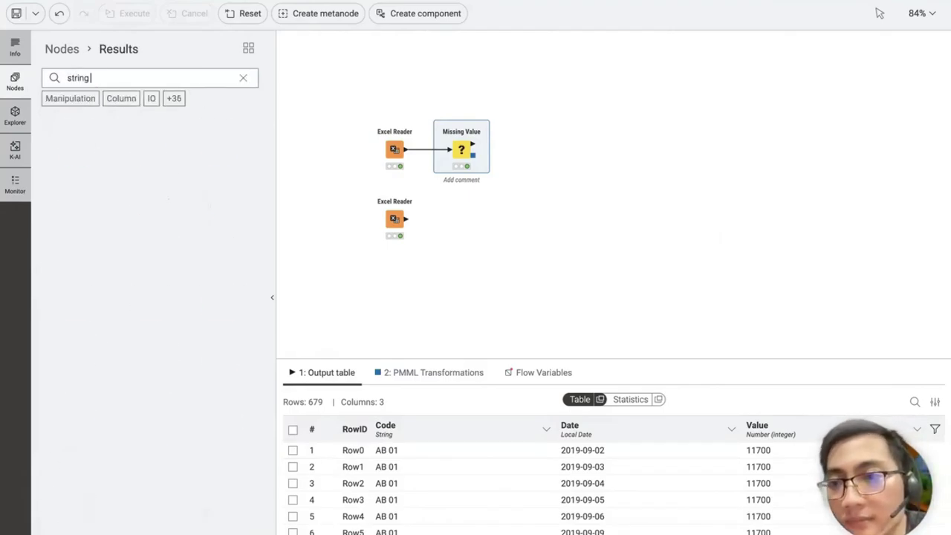
{"action": "type", "text": " clea"}
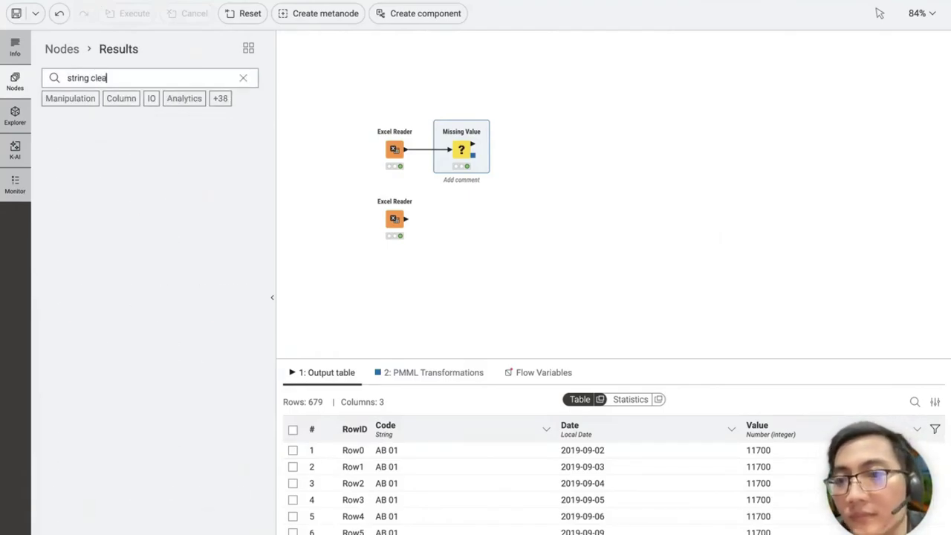
{"action": "left_click_drag", "start_coordinate": [78, 150], "coordinate": [546, 148]}
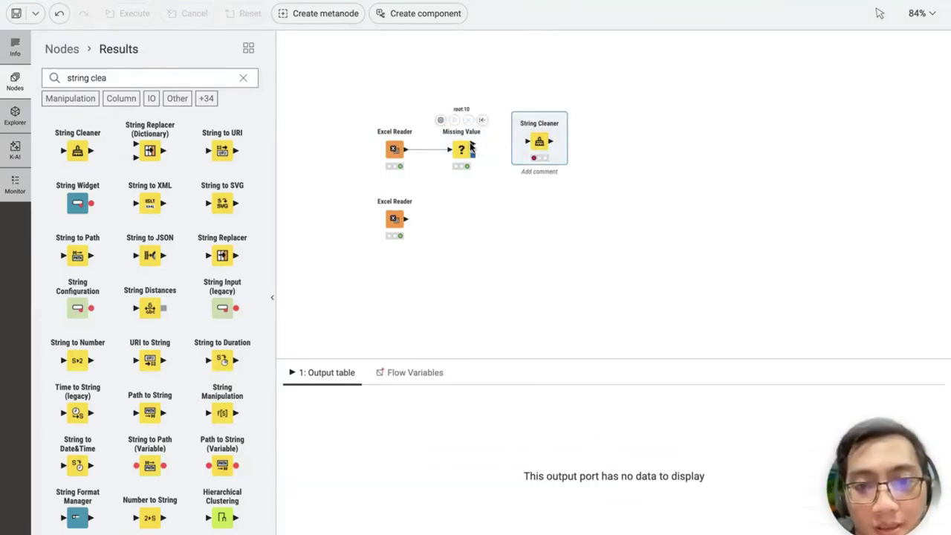
{"action": "left_click_drag", "start_coordinate": [470, 148], "coordinate": [546, 146]}
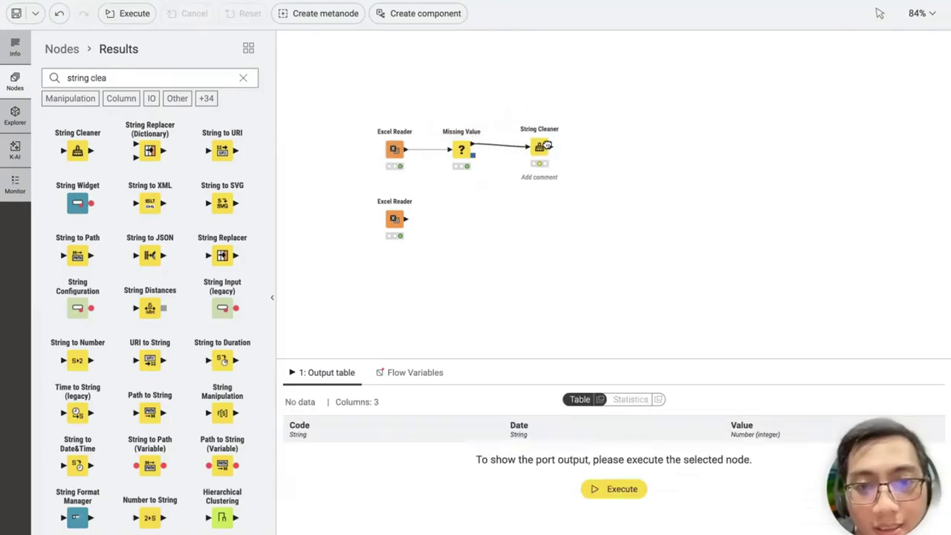
{"action": "left_click", "coordinate": [544, 145]}
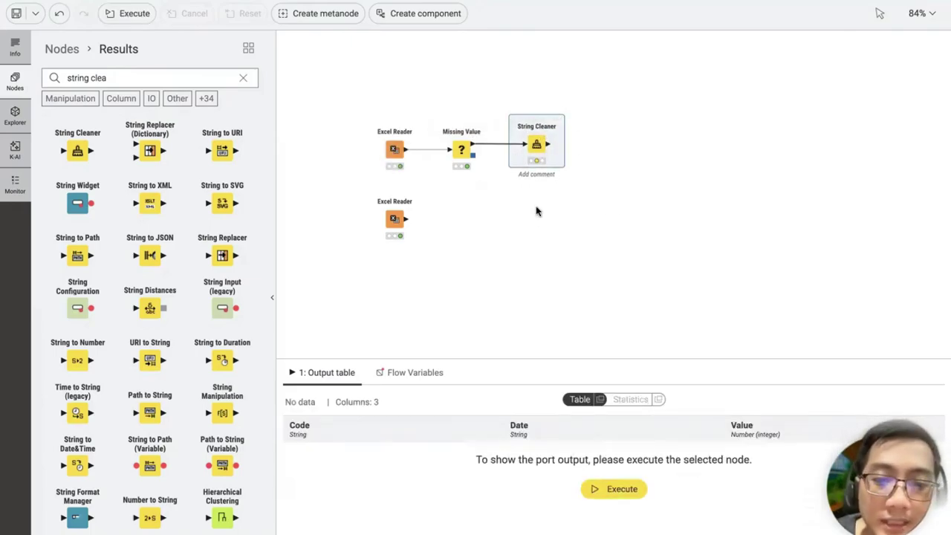
Configure the String Cleaner to remove all whitespace from Code and Date, replacing the original columns, and execute the node
{"action": "left_click", "coordinate": [518, 119]}
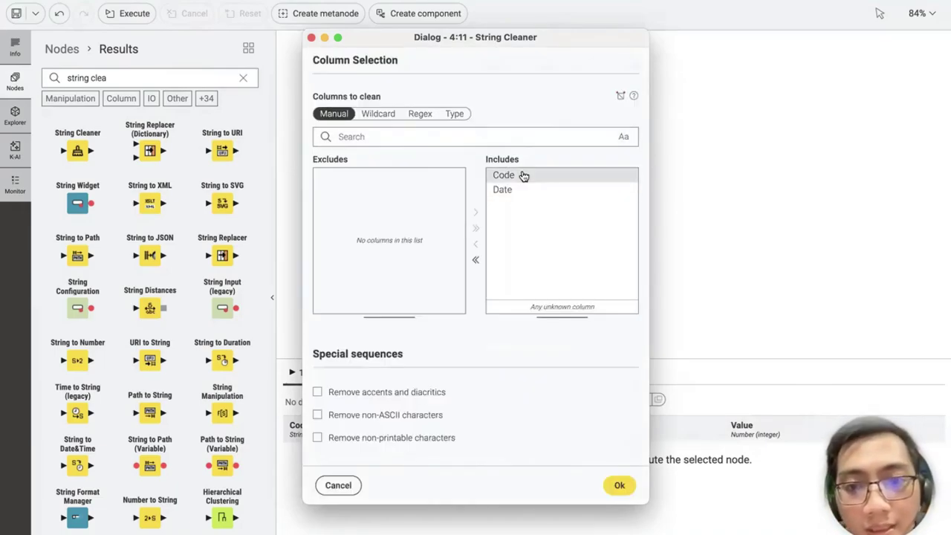
{"action": "left_click", "coordinate": [523, 176]}
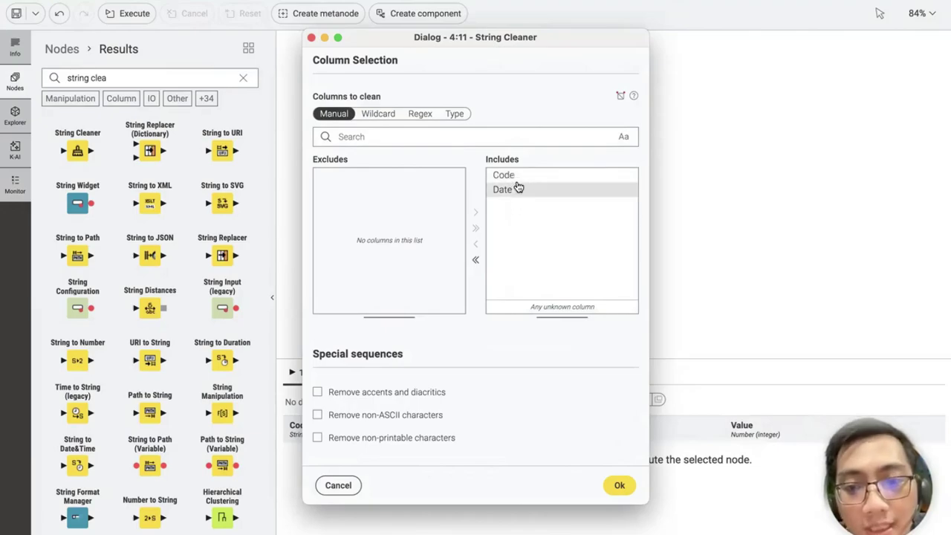
{"action": "scroll", "coordinate": [522, 255], "scroll_direction": "down", "scroll_amount": 5}
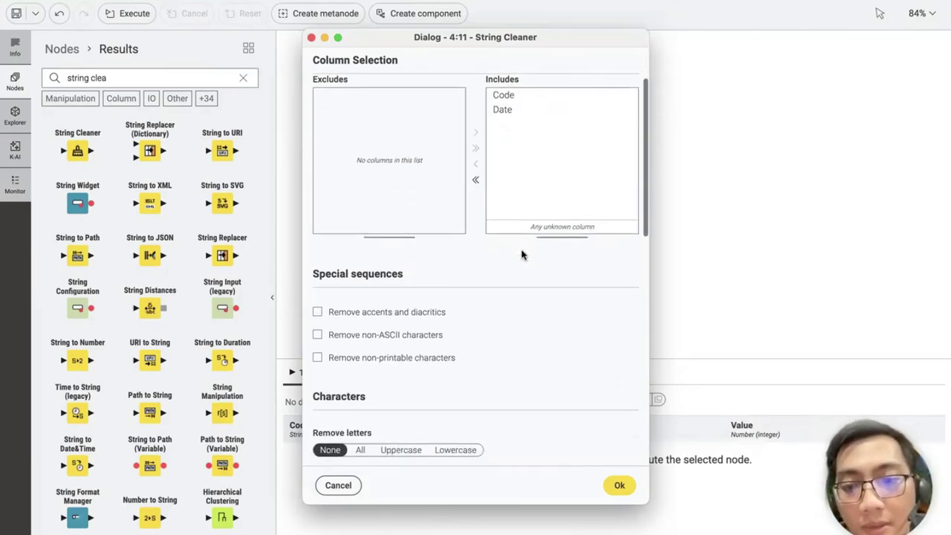
{"action": "scroll", "coordinate": [521, 255], "scroll_direction": "down", "scroll_amount": 6}
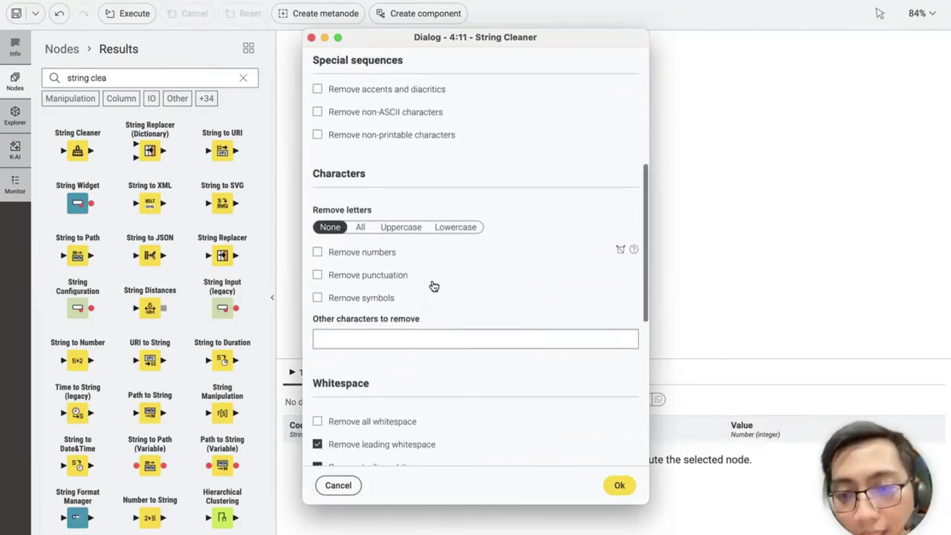
{"action": "left_click", "coordinate": [395, 315]}
{"action": "scroll", "coordinate": [495, 338], "scroll_direction": "down", "scroll_amount": 3}
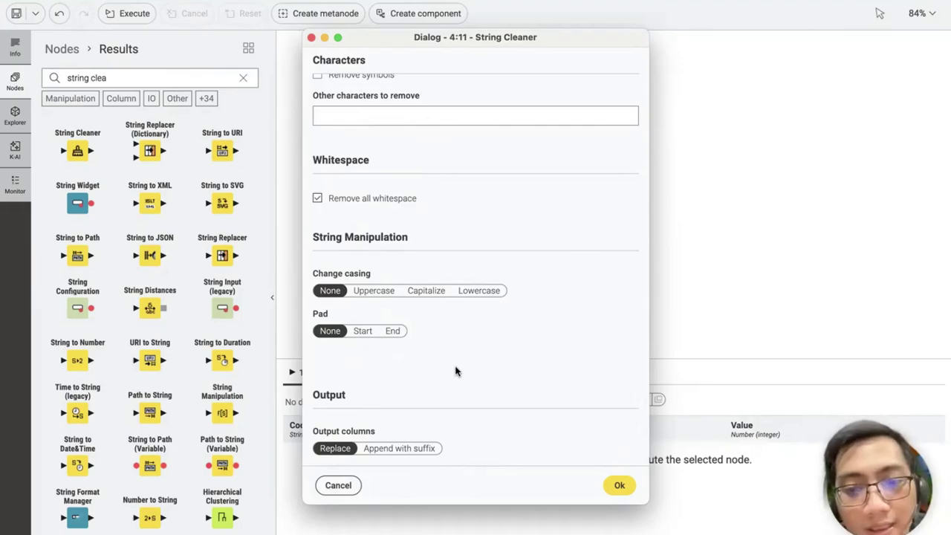
{"action": "left_click", "coordinate": [619, 485]}
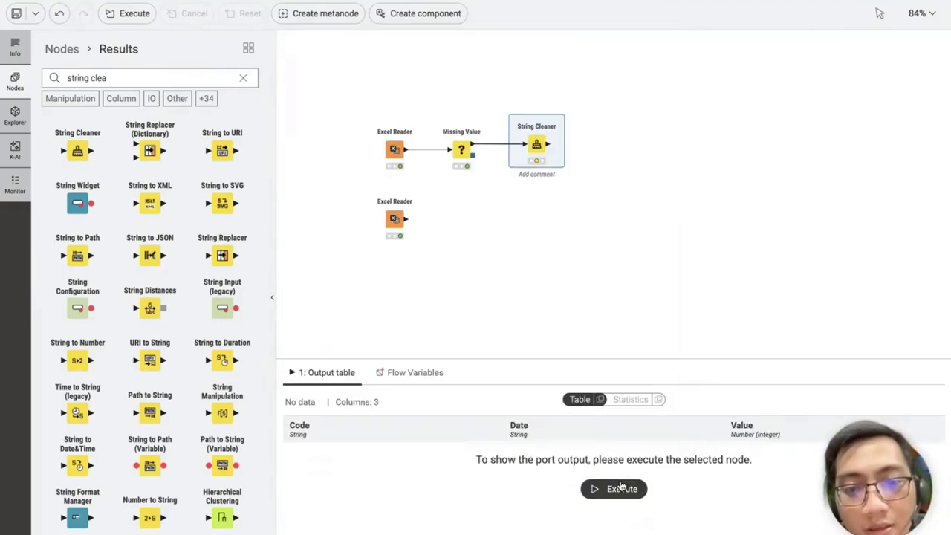
{"action": "left_click", "coordinate": [529, 117]}
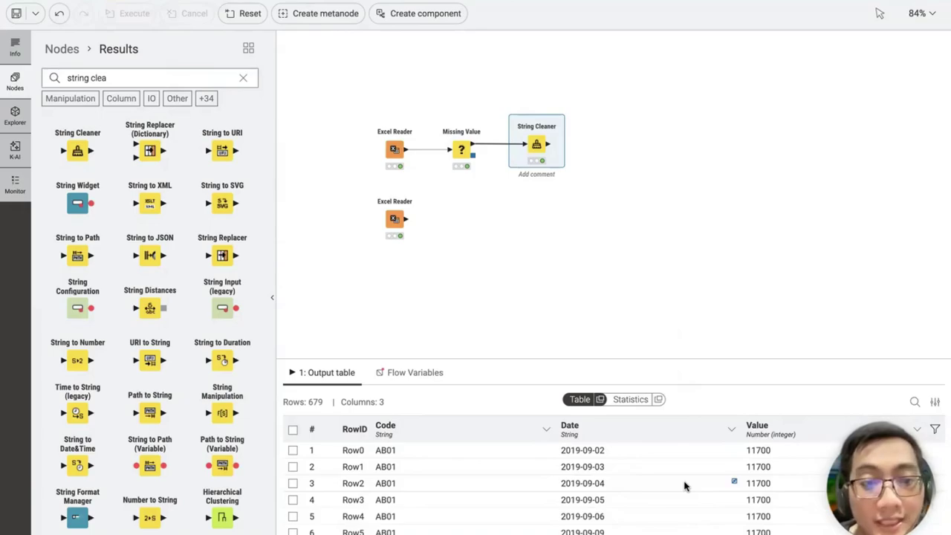
Add a Duplicate Row Filter node and connect the String Cleaner output to its input
{"action": "left_click", "coordinate": [243, 77]}
{"action": "type", "text": "du"}
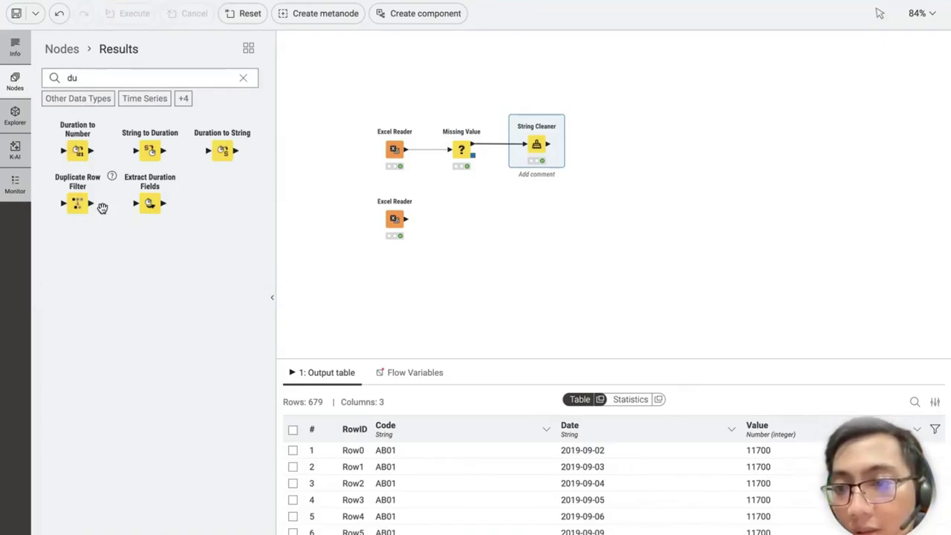
{"action": "left_click_drag", "start_coordinate": [75, 189], "coordinate": [622, 144]}
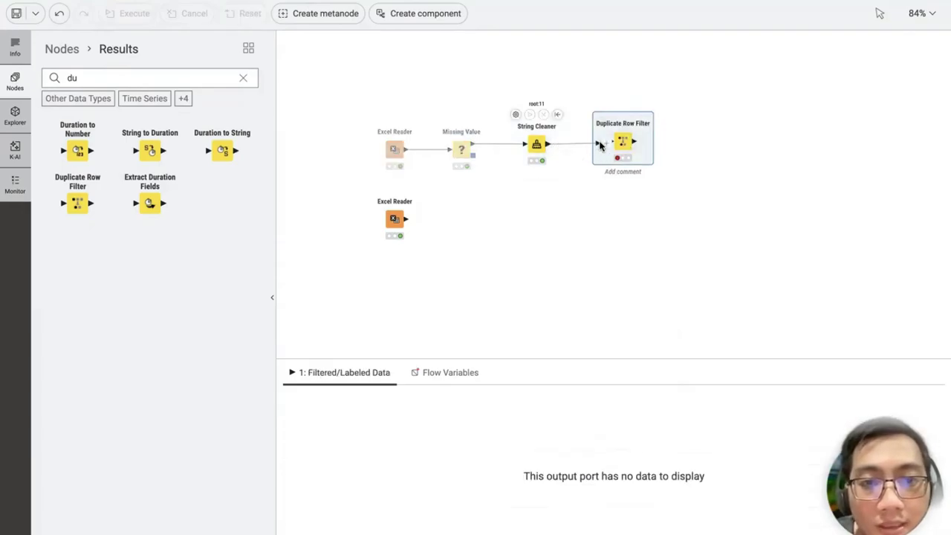
{"action": "left_click_drag", "start_coordinate": [550, 144], "coordinate": [617, 150]}
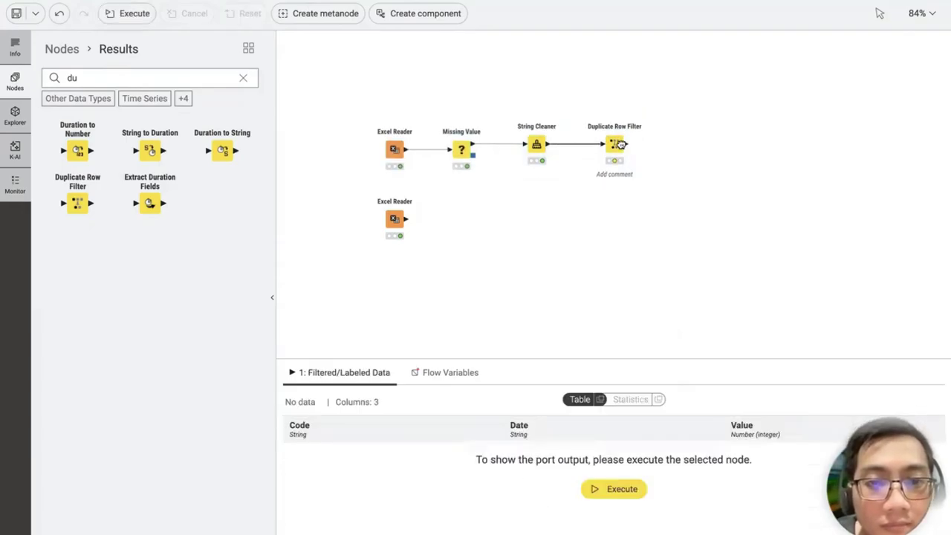
Set the Duplicate Row Filter to remove duplicate rows across Code, Date and Value, keeping the first, and execute it
{"action": "left_click", "coordinate": [595, 119]}
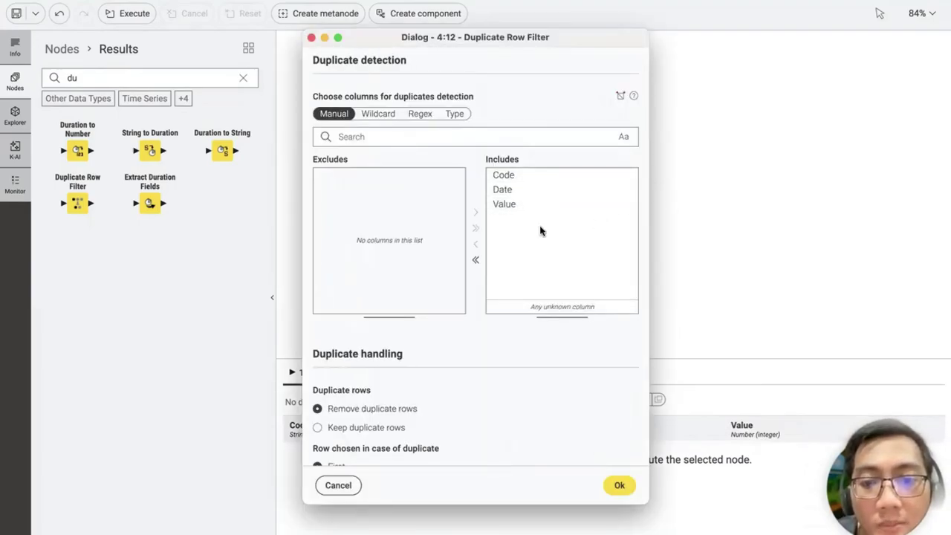
{"action": "scroll", "coordinate": [535, 281], "scroll_direction": "down", "scroll_amount": 3}
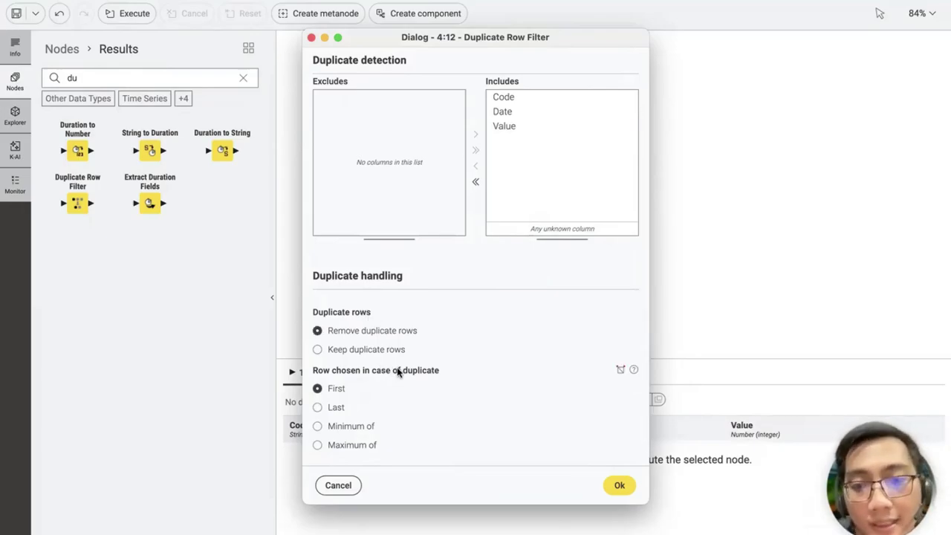
{"action": "scroll", "coordinate": [398, 371], "scroll_direction": "up", "scroll_amount": 3}
{"action": "scroll", "coordinate": [397, 371], "scroll_direction": "down", "scroll_amount": 4}
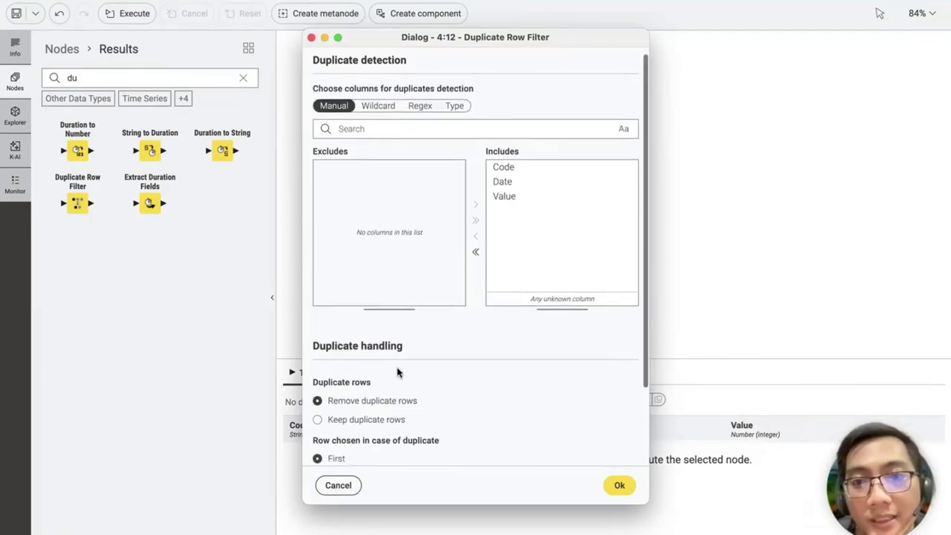
{"action": "left_click", "coordinate": [619, 485]}
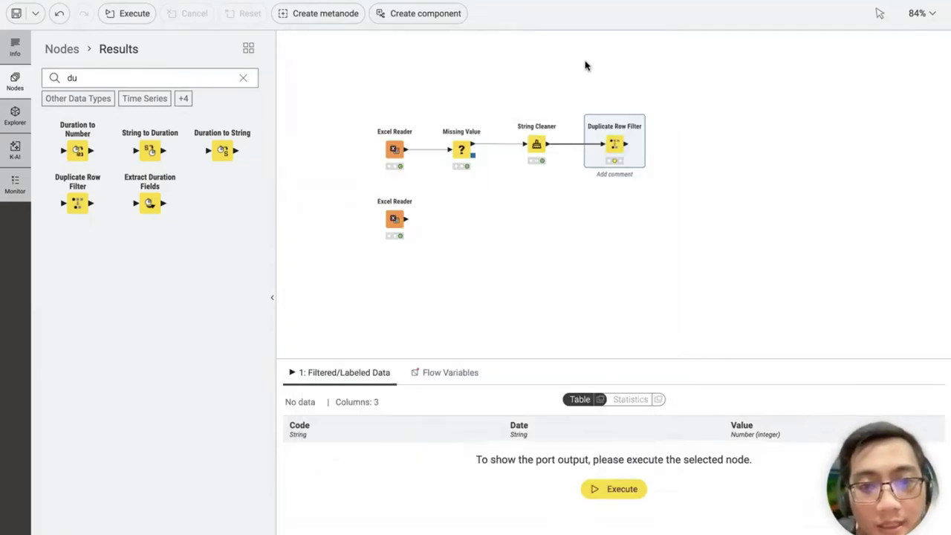
{"action": "left_click", "coordinate": [601, 104]}
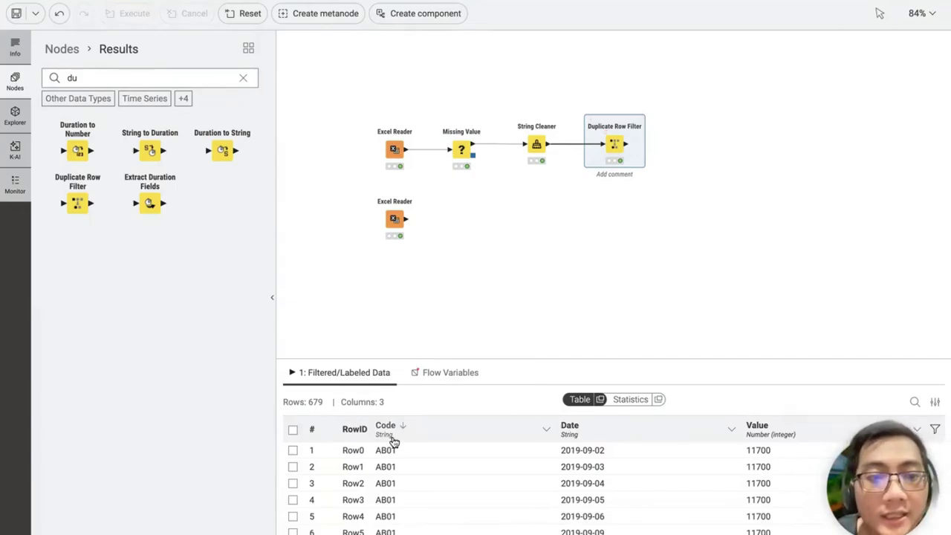
Compare the output tables of the String Cleaner, the Duplicate Row Filter and the lower Excel Reader
{"action": "left_click", "coordinate": [536, 148]}
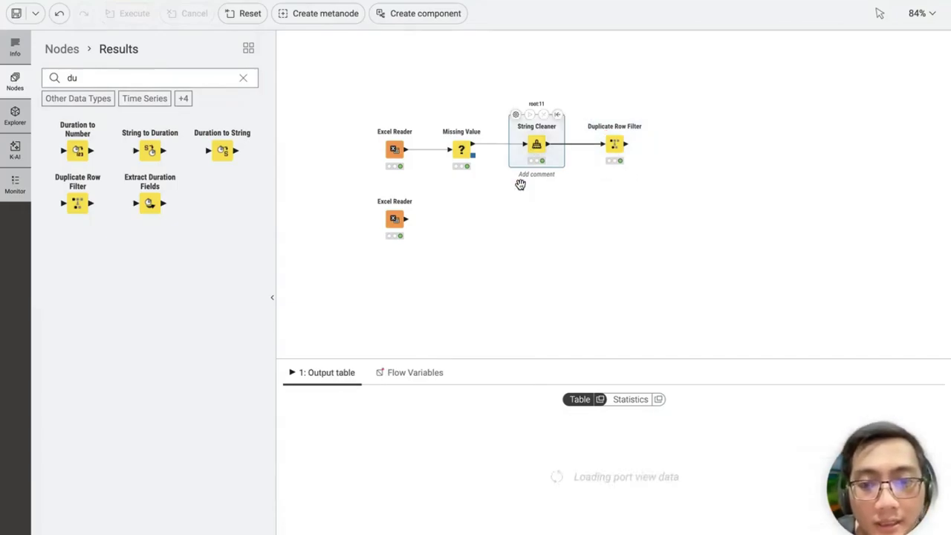
{"action": "left_click", "coordinate": [619, 141]}
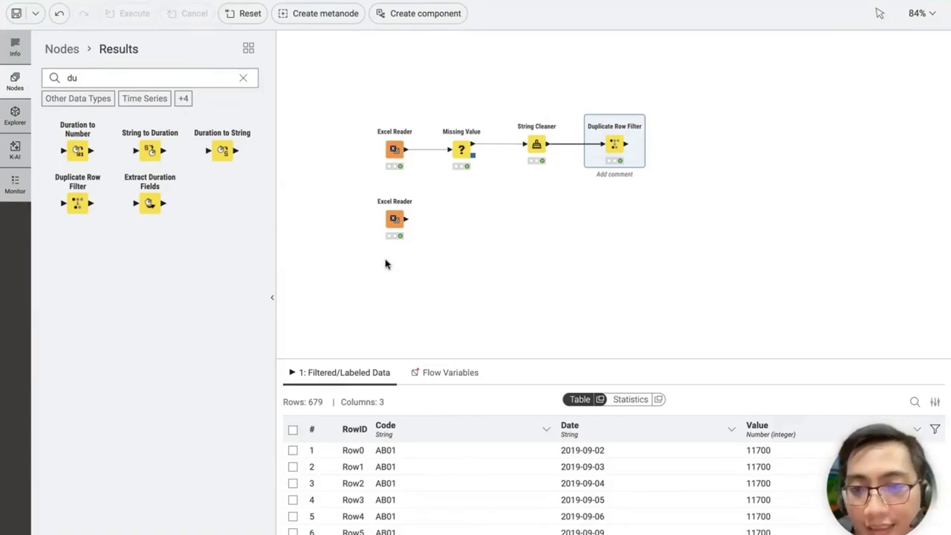
{"action": "left_click", "coordinate": [394, 216]}
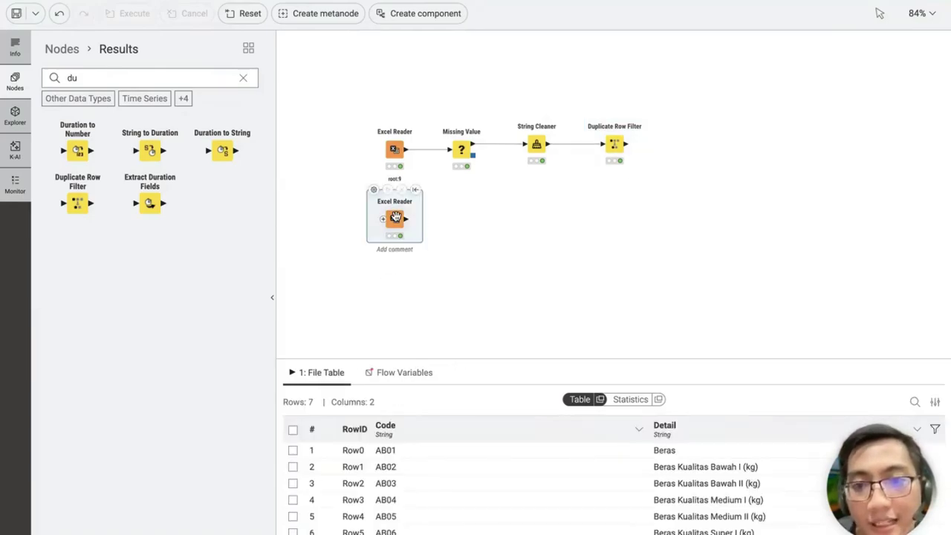
Add the comment "Data Beras" to the upper Excel Reader node
{"action": "left_click", "coordinate": [395, 158]}
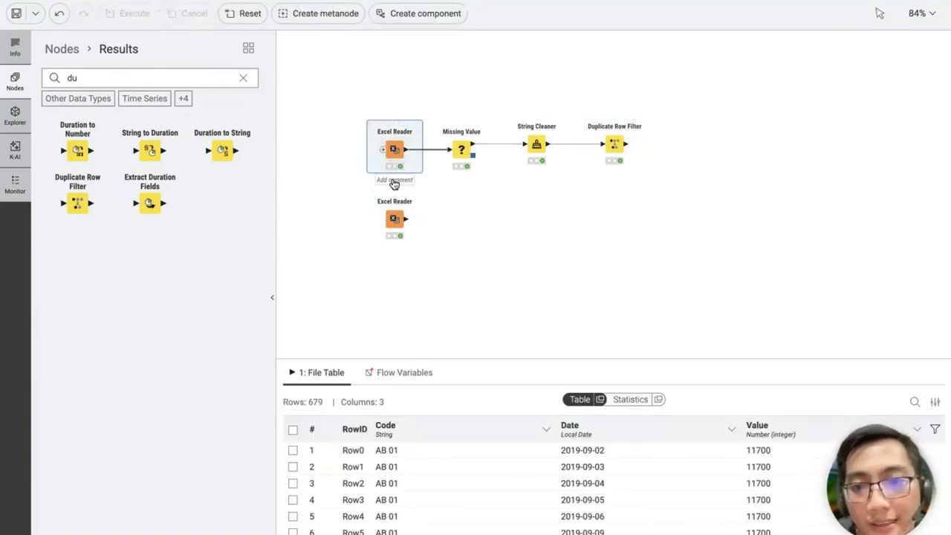
{"action": "left_click", "coordinate": [394, 180]}
{"action": "type", "text": "D"}
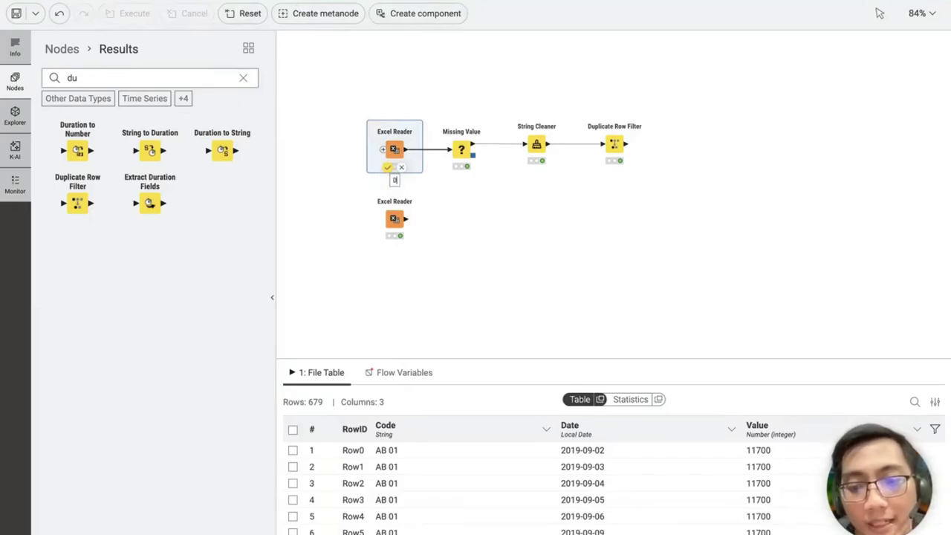
{"action": "type", "text": "ata Beras"}
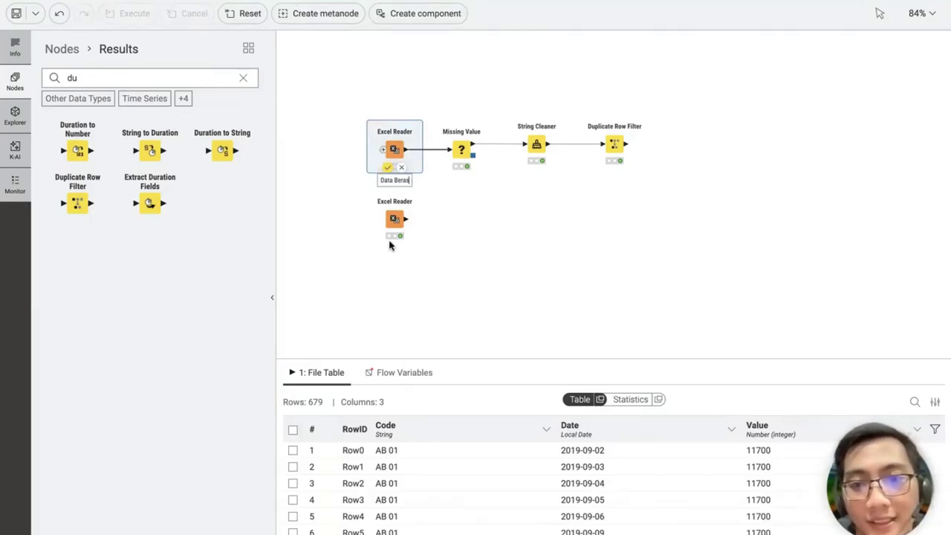
{"action": "left_click", "coordinate": [390, 240]}
Add the comment "Key Value" to the lower Excel Reader node
{"action": "left_click", "coordinate": [394, 218]}
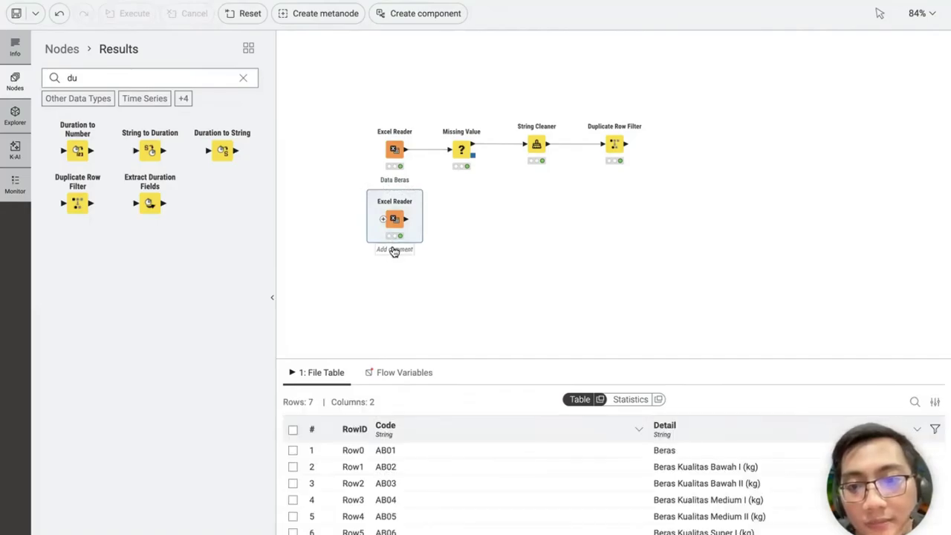
{"action": "left_click", "coordinate": [394, 250]}
{"action": "type", "text": "Key"}
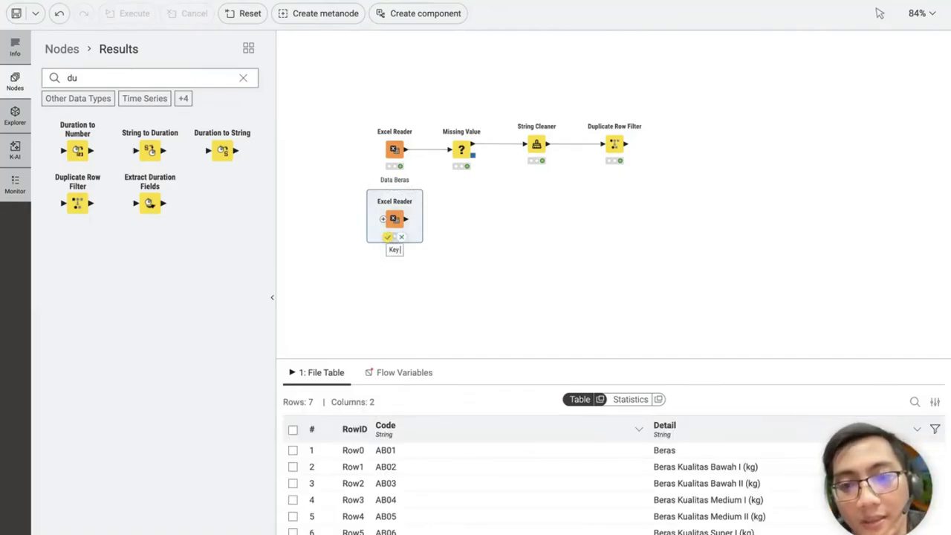
{"action": "type", "text": " Value"}
{"action": "key", "text": "Return"}
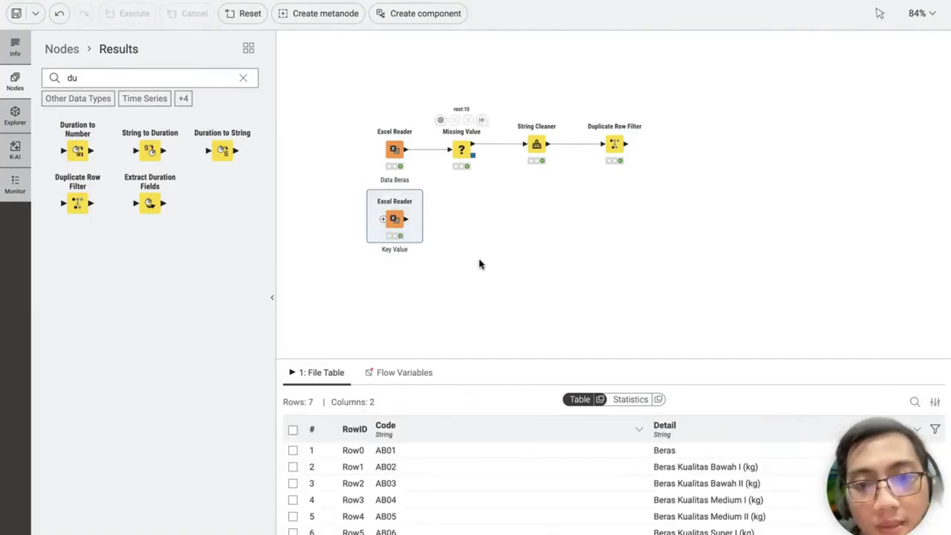
Add a Value Lookup node, connecting the Duplicate Row Filter to its first input and the Key Value reader to its second
{"action": "left_click", "coordinate": [242, 78]}
{"action": "type", "text": "lookup"}
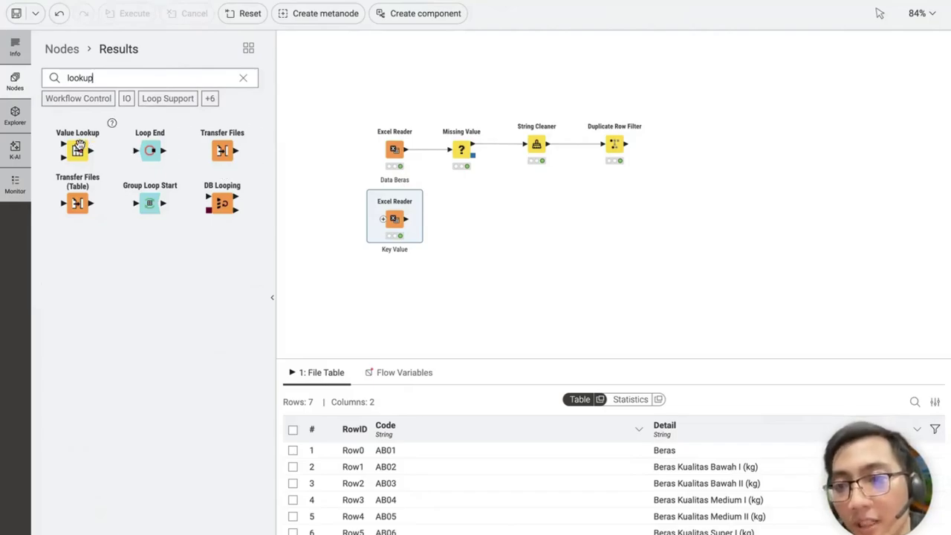
{"action": "left_click_drag", "start_coordinate": [78, 150], "coordinate": [704, 194]}
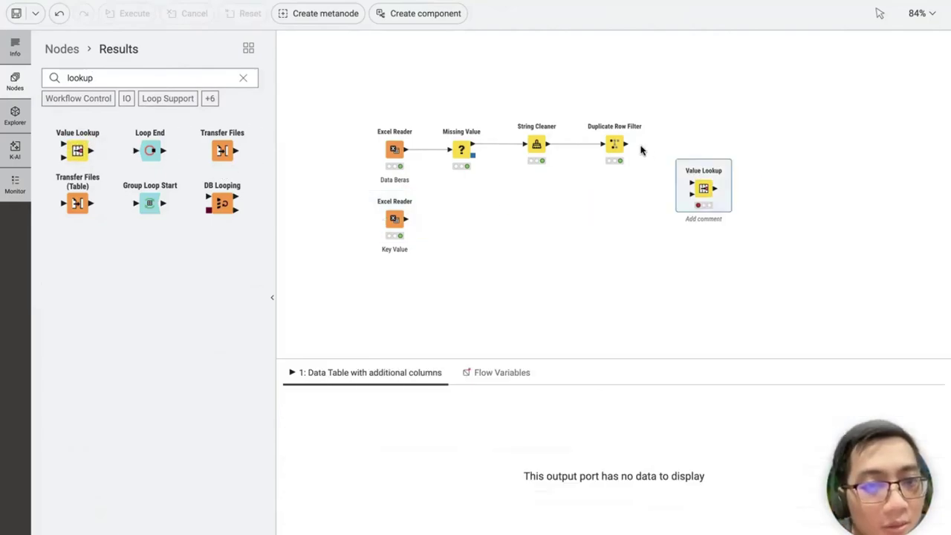
{"action": "left_click_drag", "start_coordinate": [626, 143], "coordinate": [692, 188]}
{"action": "left_click_drag", "start_coordinate": [405, 221], "coordinate": [702, 189]}
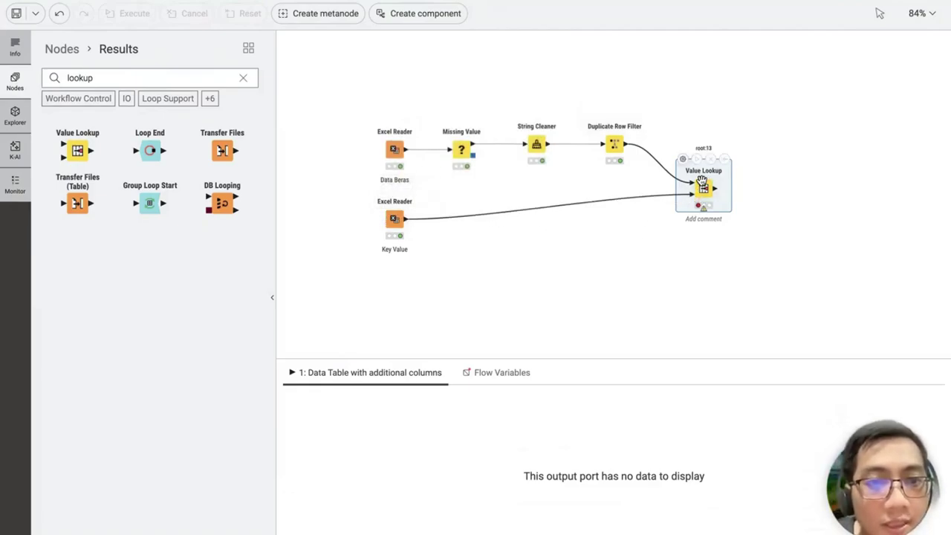
Configure the Value Lookup node to match the data table's Code column against the dictionary table's Code key column
{"action": "left_click", "coordinate": [683, 159]}
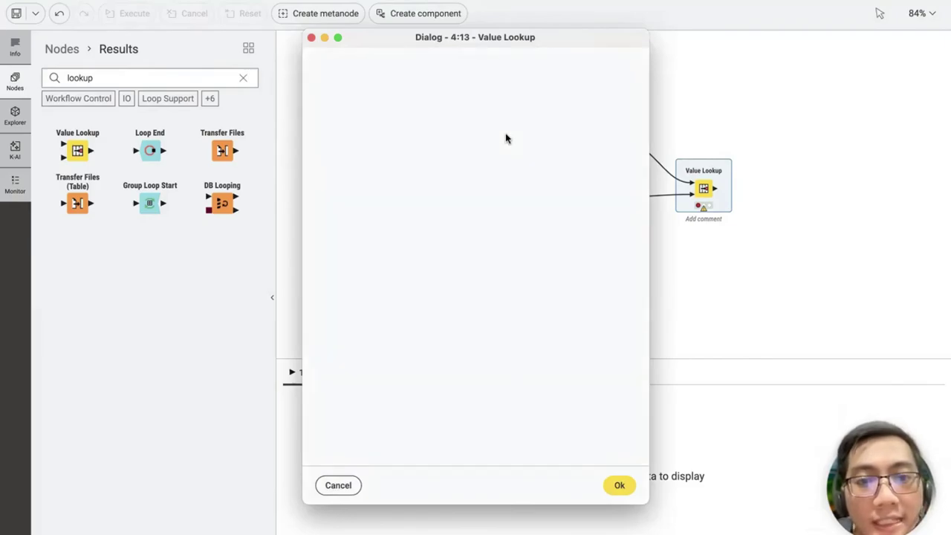
{"action": "left_click", "coordinate": [487, 120]}
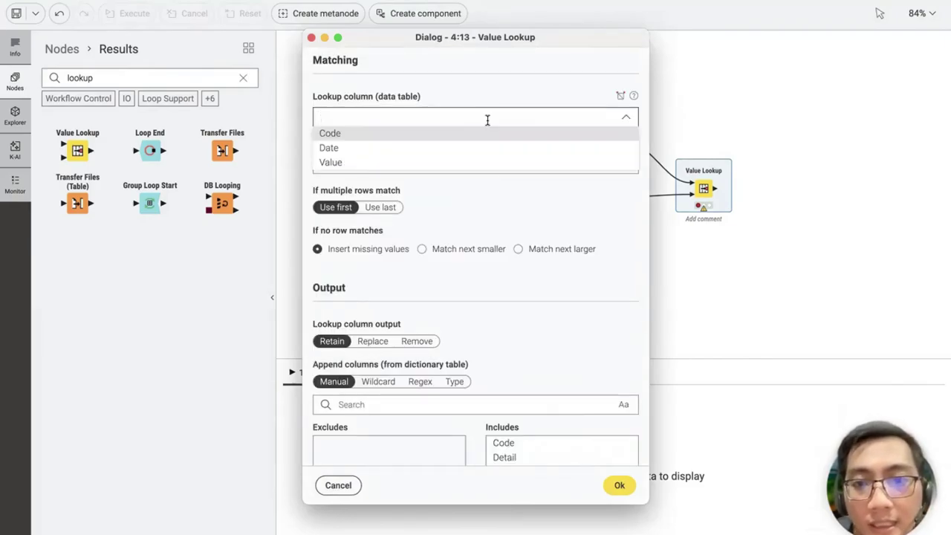
{"action": "left_click", "coordinate": [477, 138]}
{"action": "left_click", "coordinate": [468, 160]}
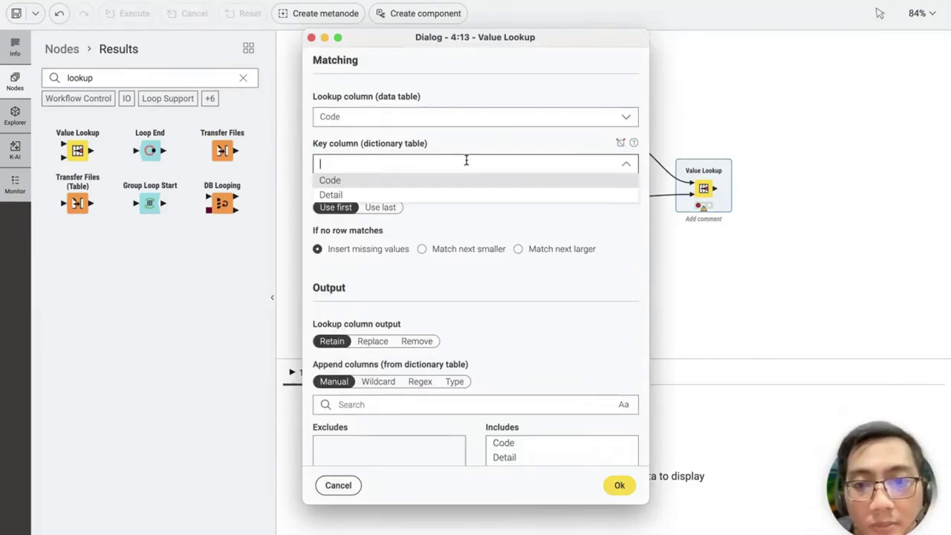
{"action": "left_click", "coordinate": [451, 181]}
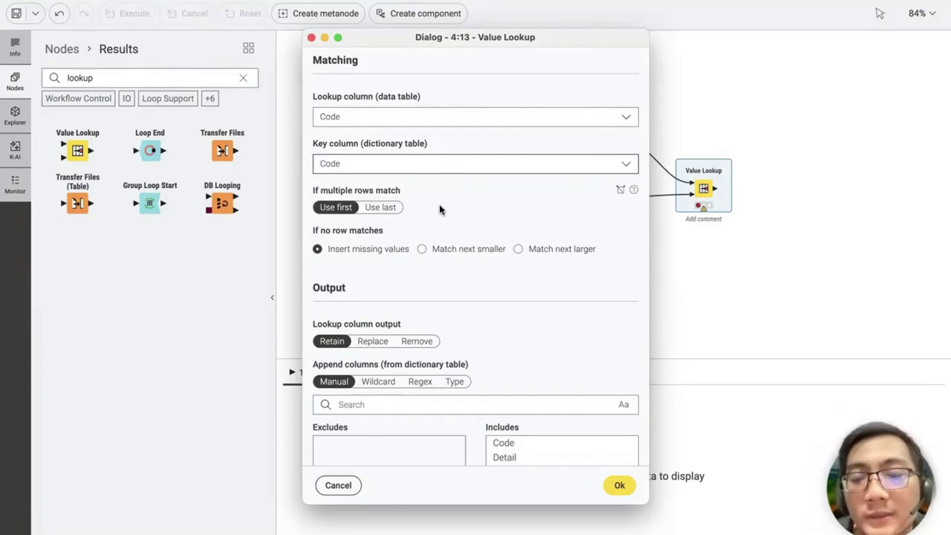
Exclude Code from the columns appended from the dictionary table, keeping only Detail included
{"action": "scroll", "coordinate": [439, 208], "scroll_direction": "down", "scroll_amount": 4}
{"action": "scroll", "coordinate": [439, 208], "scroll_direction": "down", "scroll_amount": 1}
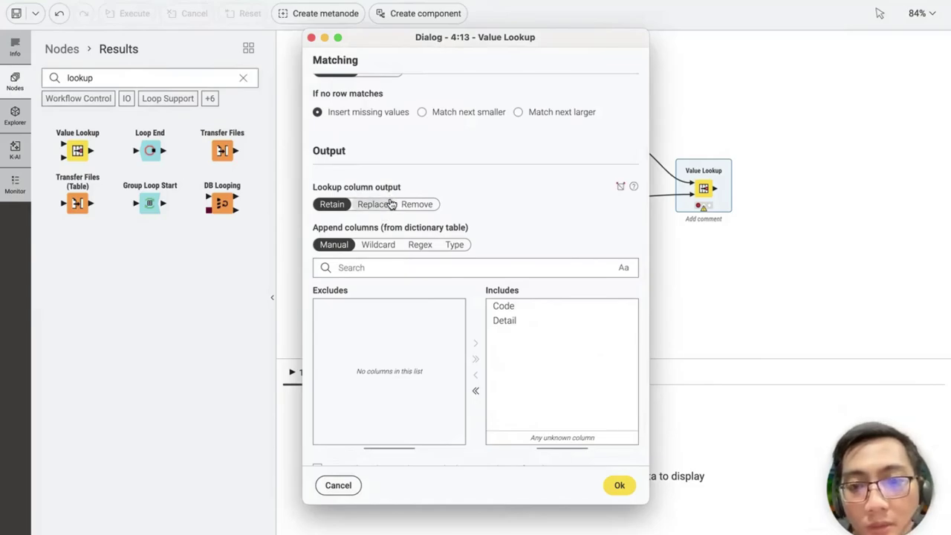
{"action": "scroll", "coordinate": [465, 255], "scroll_direction": "down", "scroll_amount": 1}
{"action": "scroll", "coordinate": [466, 257], "scroll_direction": "down", "scroll_amount": 2}
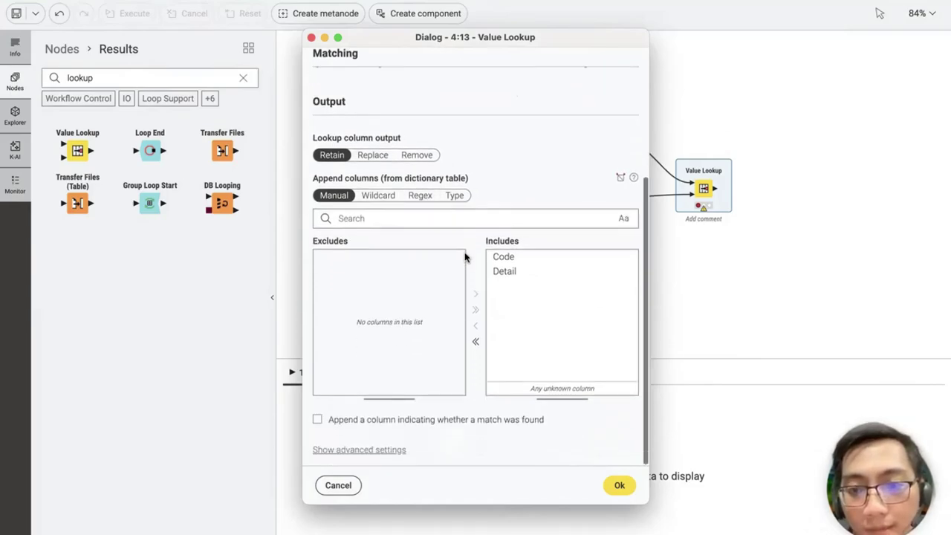
{"action": "left_click", "coordinate": [513, 257]}
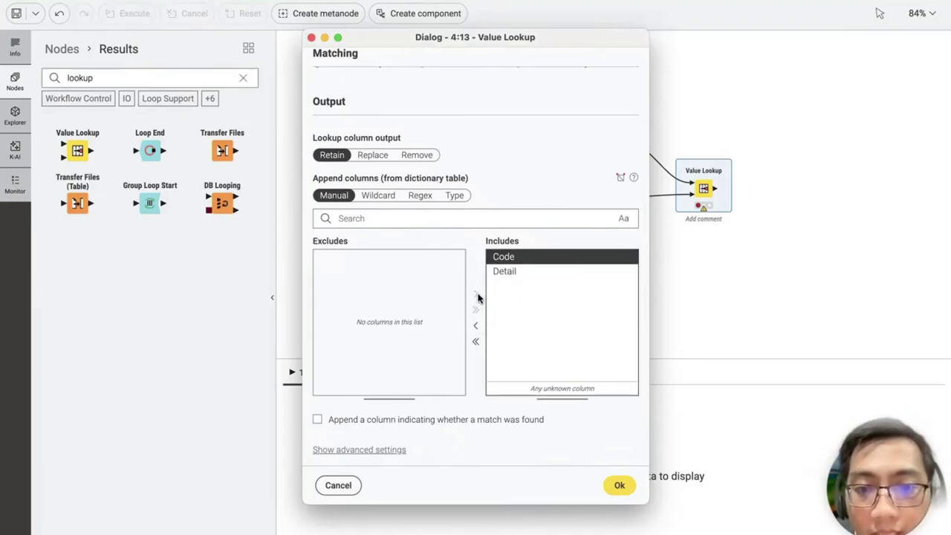
{"action": "left_click", "coordinate": [475, 325]}
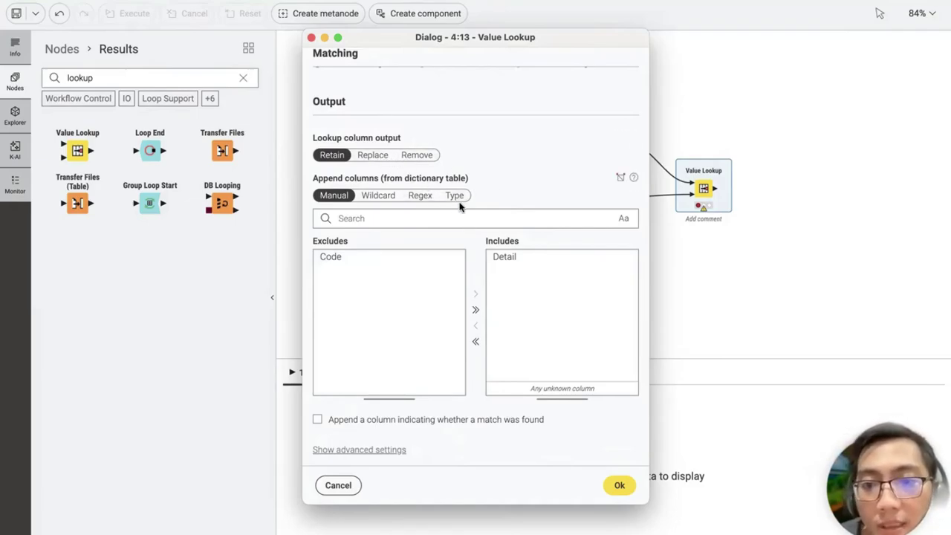
Set the lookup column output to Remove, run the Value Lookup node and review its output table
{"action": "scroll", "coordinate": [465, 266], "scroll_direction": "up", "scroll_amount": 3}
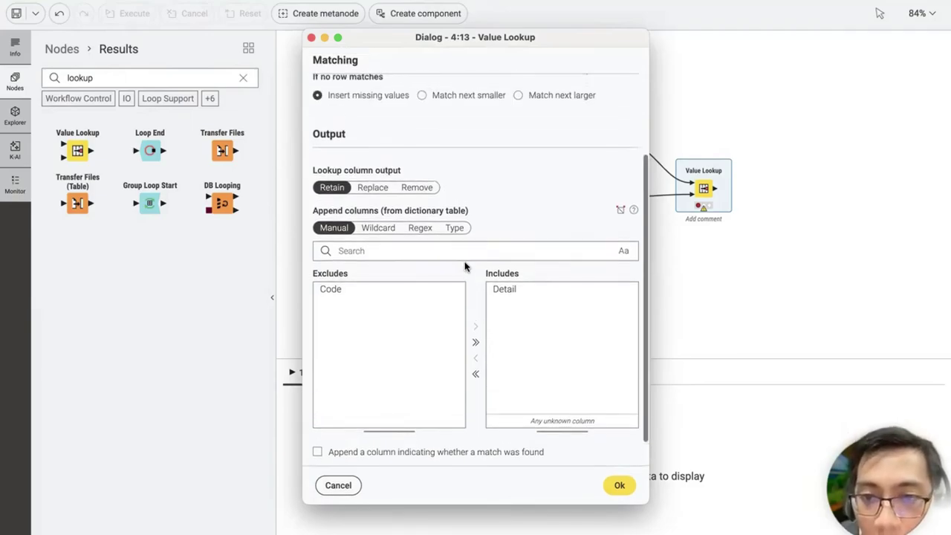
{"action": "scroll", "coordinate": [465, 266], "scroll_direction": "up", "scroll_amount": 2}
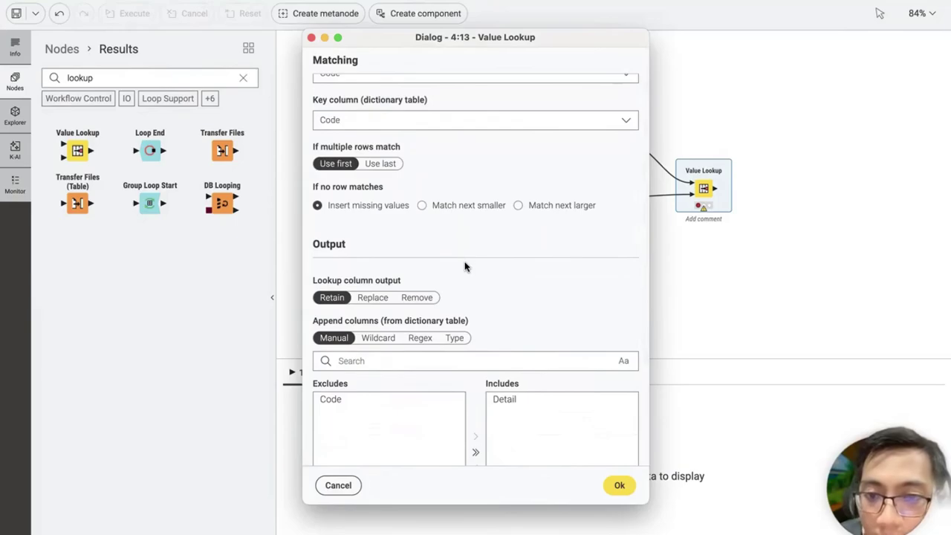
{"action": "scroll", "coordinate": [465, 266], "scroll_direction": "down", "scroll_amount": 1}
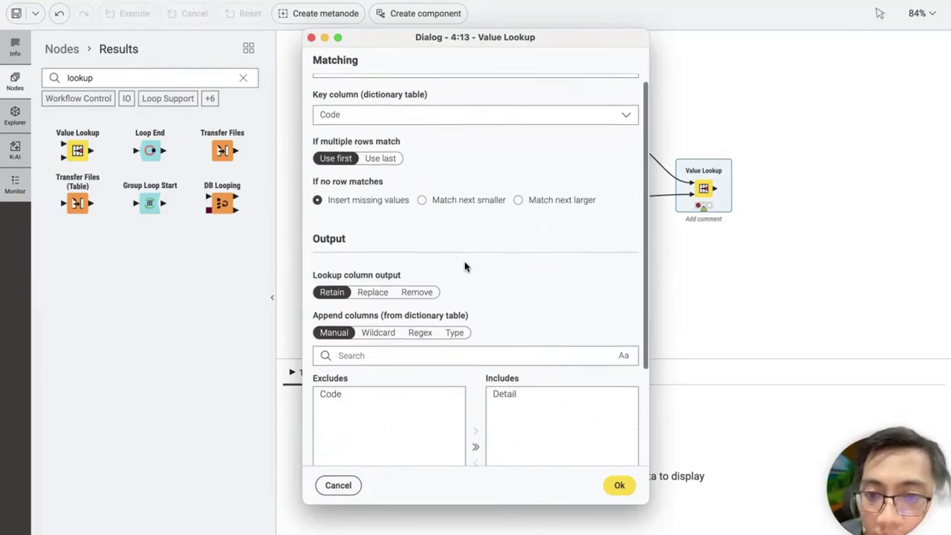
{"action": "left_click", "coordinate": [417, 289]}
{"action": "scroll", "coordinate": [431, 355], "scroll_direction": "down", "scroll_amount": 5}
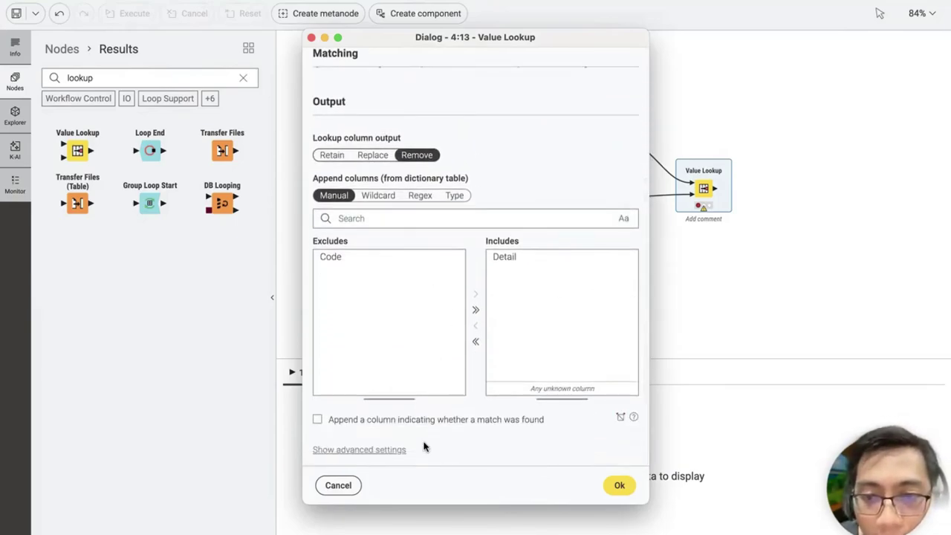
{"action": "left_click", "coordinate": [613, 484]}
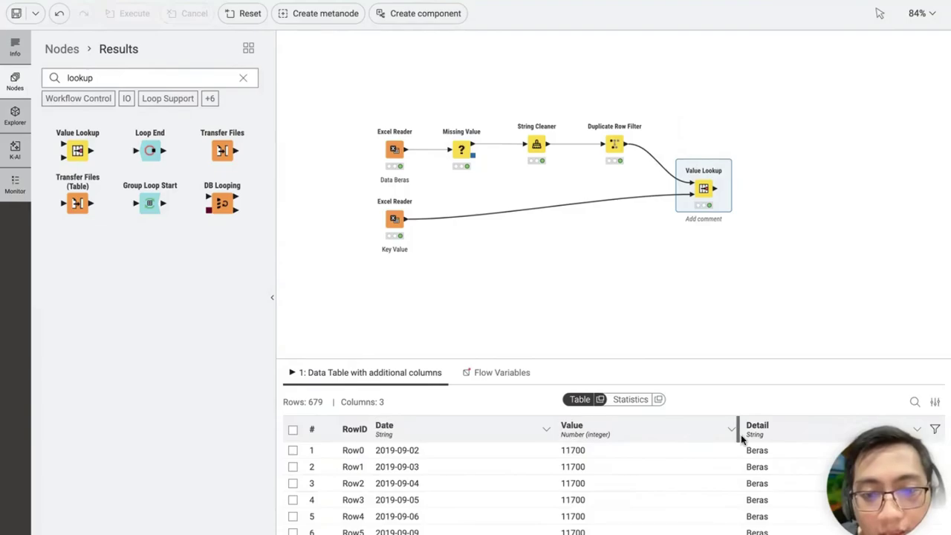
{"action": "scroll", "coordinate": [758, 457], "scroll_direction": "down", "scroll_amount": 7}
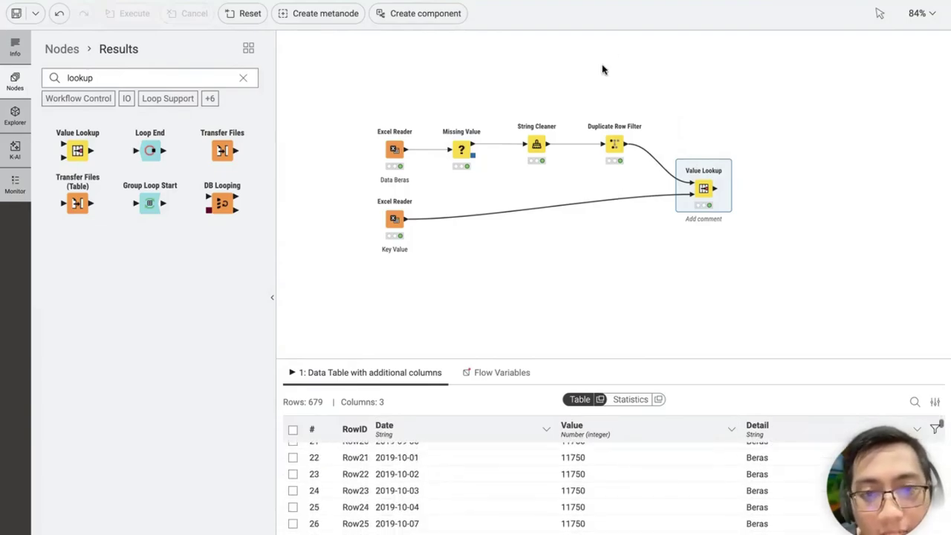
{"action": "left_click", "coordinate": [614, 144]}
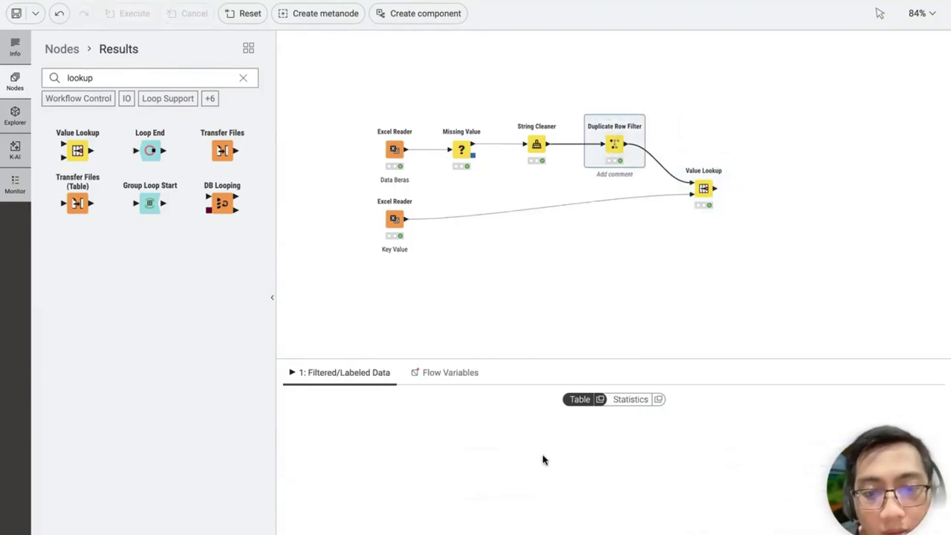
Change the Value Lookup's lookup column output to Retain and execute the node
{"action": "left_click", "coordinate": [701, 186]}
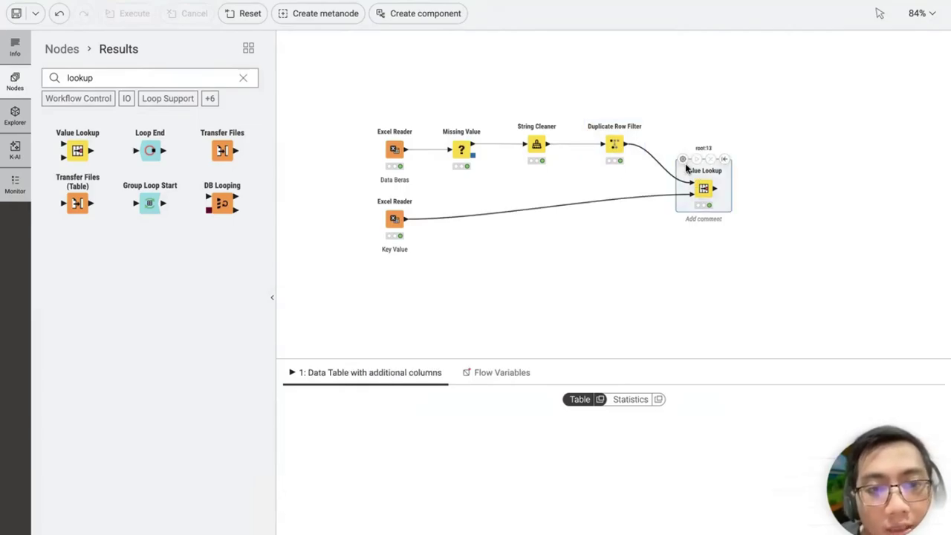
{"action": "double_click", "coordinate": [685, 165]}
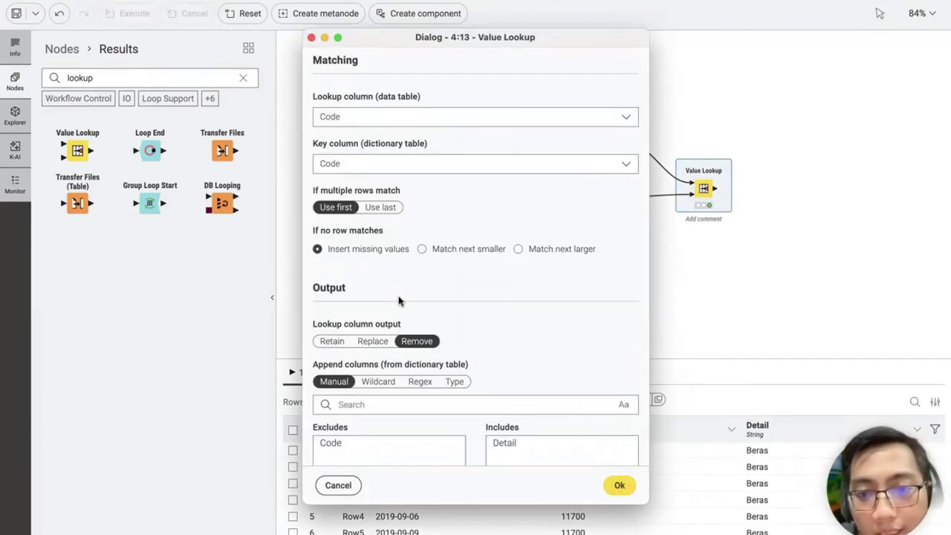
{"action": "left_click", "coordinate": [332, 342]}
{"action": "left_click", "coordinate": [615, 485]}
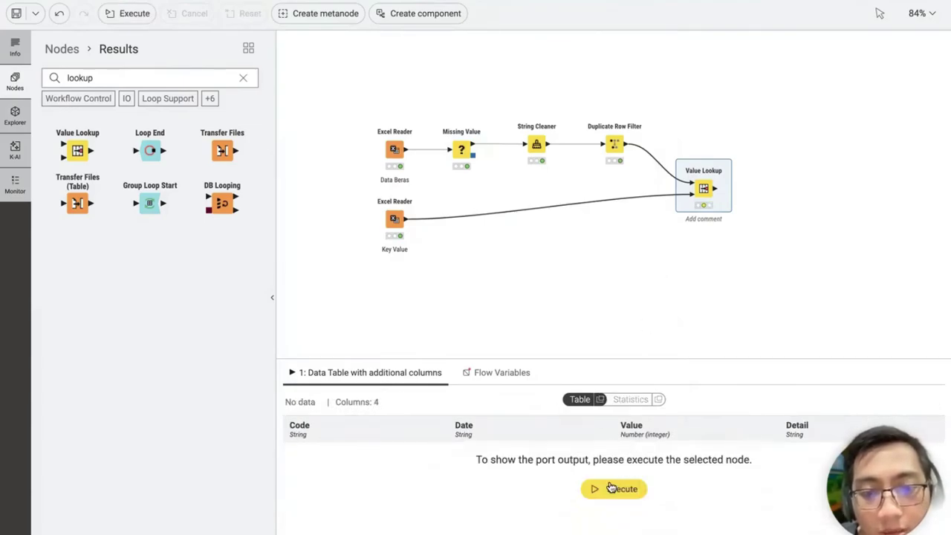
{"action": "left_click", "coordinate": [611, 487]}
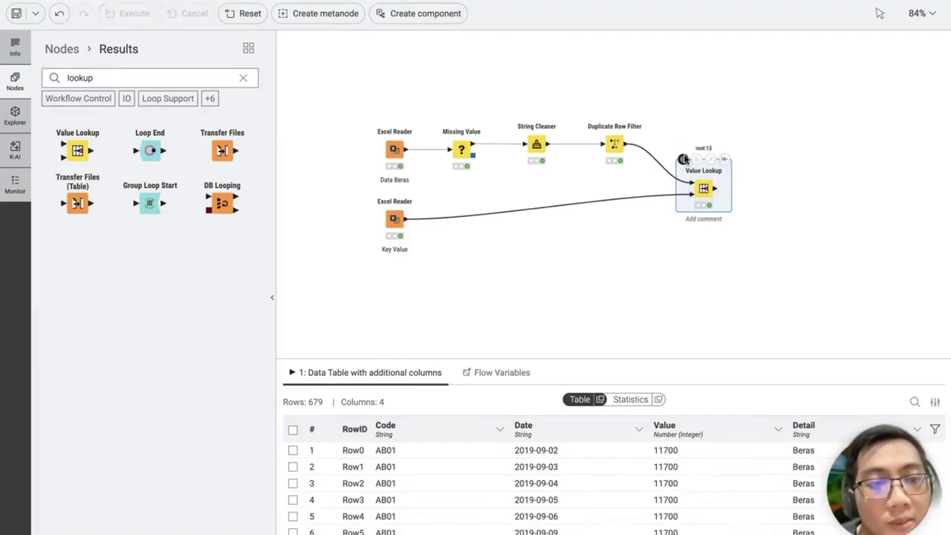
Change the Value Lookup's lookup column output to Replace with Detail as the replacement column, and execute the node
{"action": "left_click", "coordinate": [684, 160]}
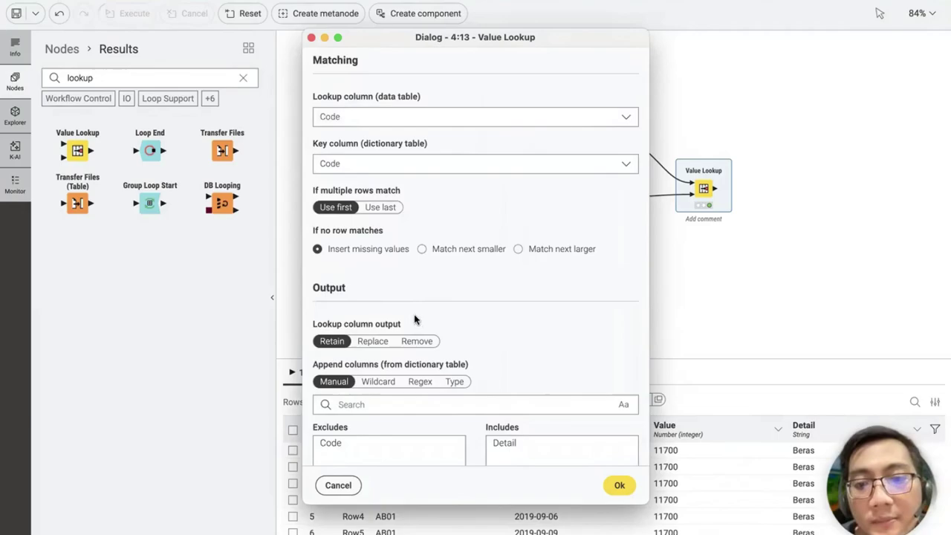
{"action": "left_click", "coordinate": [373, 341]}
{"action": "left_click", "coordinate": [619, 484]}
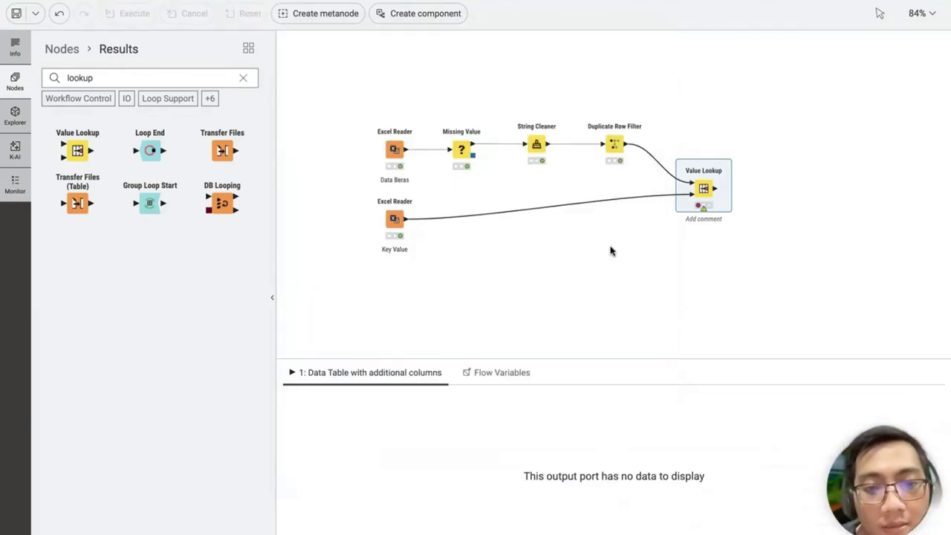
{"action": "mouse_move", "coordinate": [692, 170]}
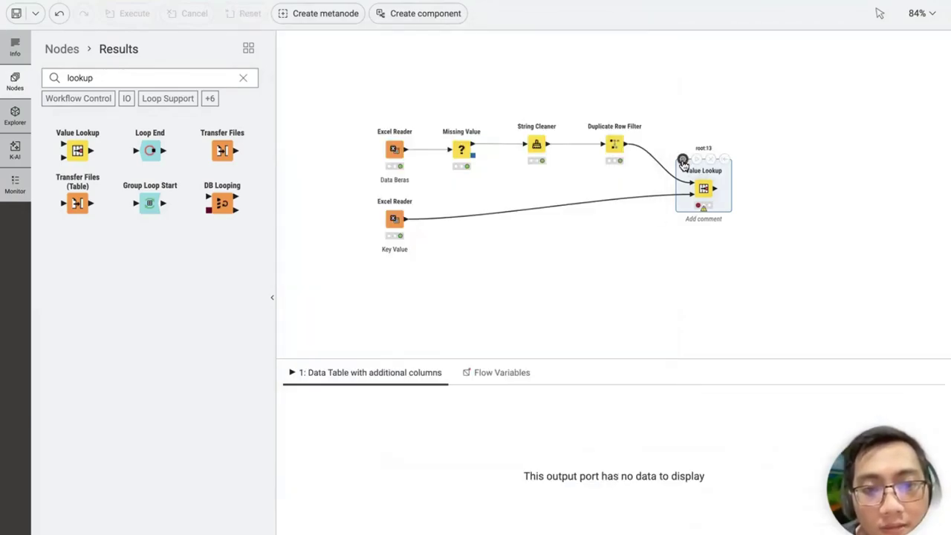
{"action": "left_click", "coordinate": [683, 161]}
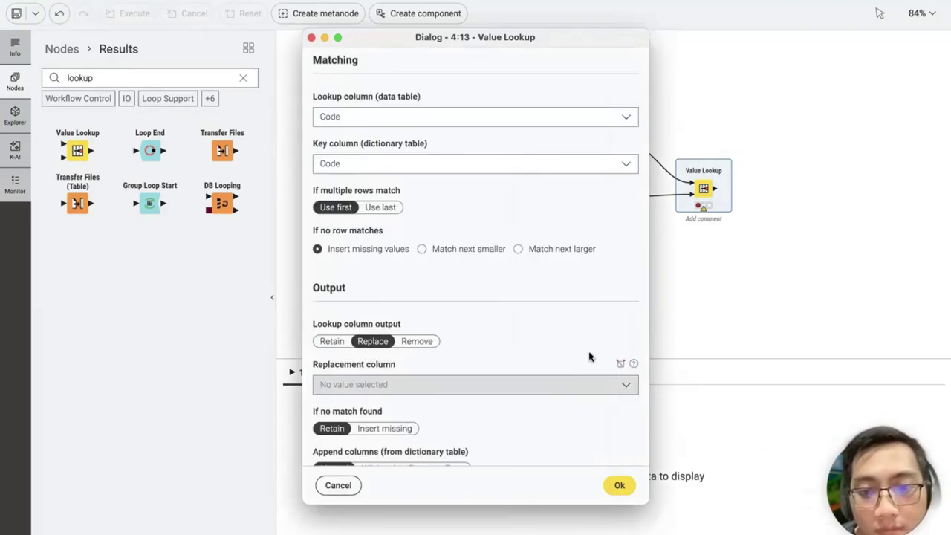
{"action": "left_click", "coordinate": [590, 384]}
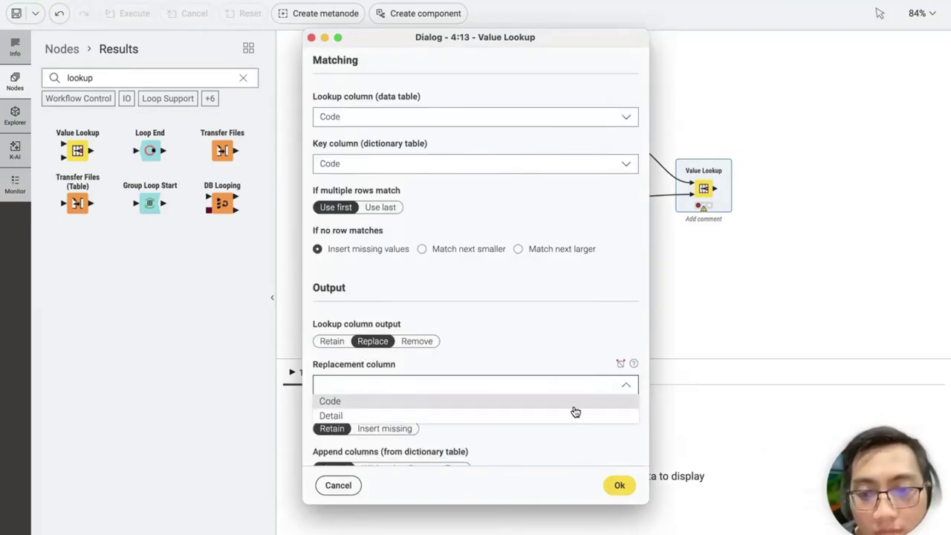
{"action": "left_click", "coordinate": [571, 415]}
{"action": "left_click", "coordinate": [621, 489]}
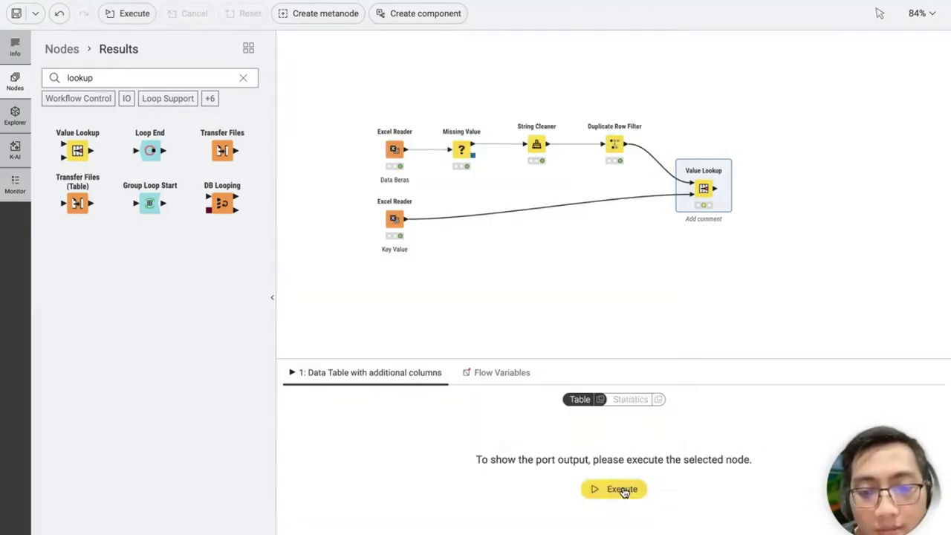
{"action": "left_click", "coordinate": [697, 160]}
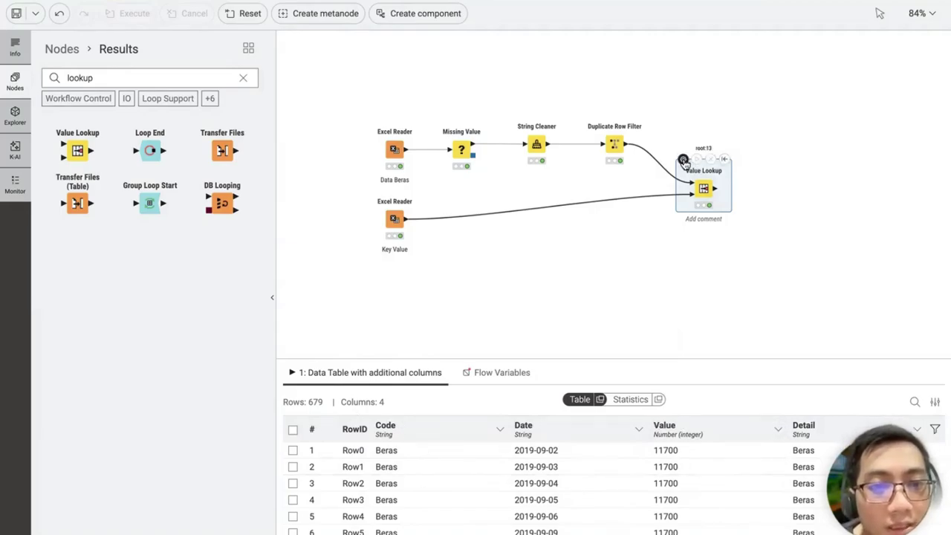
Review the Value Lookup settings, set the lookup column output back to Remove and apply the configuration
{"action": "left_click", "coordinate": [683, 160]}
{"action": "scroll", "coordinate": [524, 327], "scroll_direction": "down", "scroll_amount": 10}
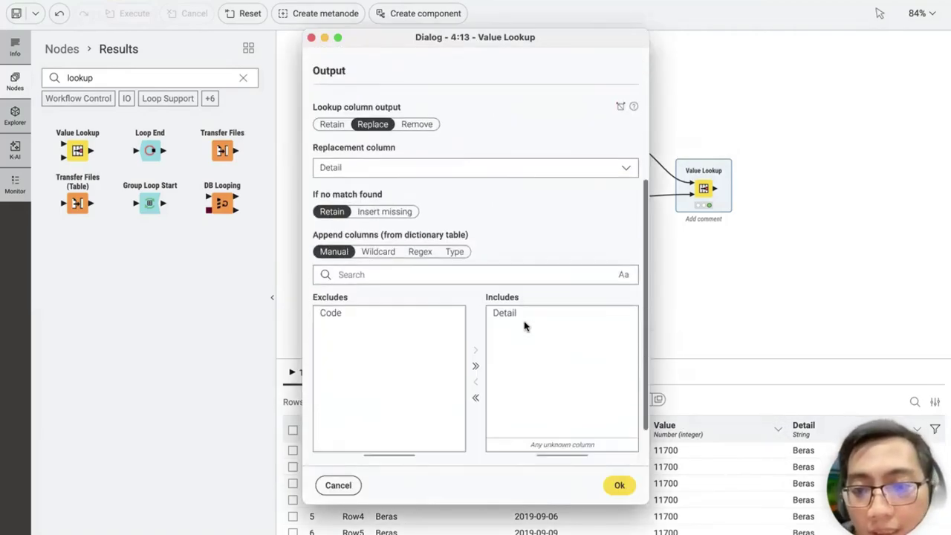
{"action": "scroll", "coordinate": [465, 255], "scroll_direction": "up", "scroll_amount": 4}
{"action": "scroll", "coordinate": [466, 254], "scroll_direction": "up", "scroll_amount": 2}
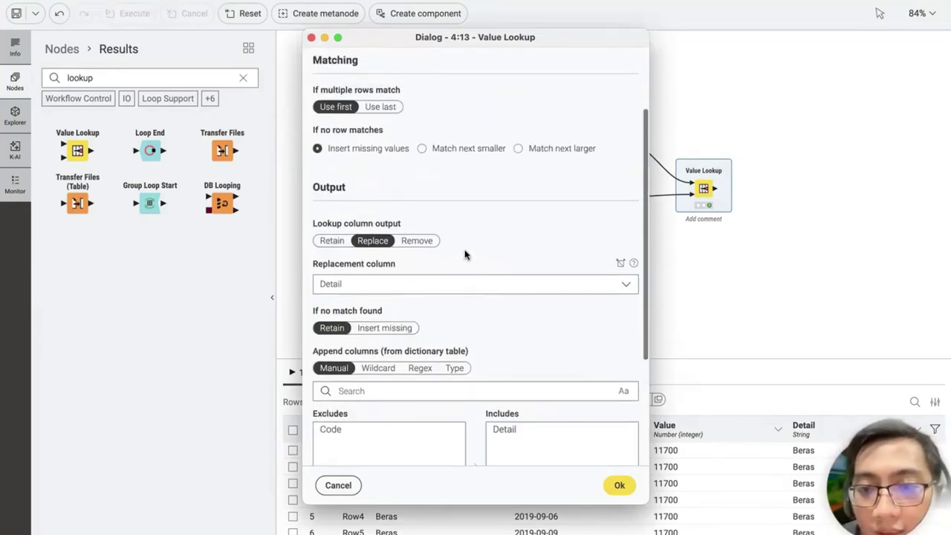
{"action": "scroll", "coordinate": [466, 254], "scroll_direction": "down", "scroll_amount": 1}
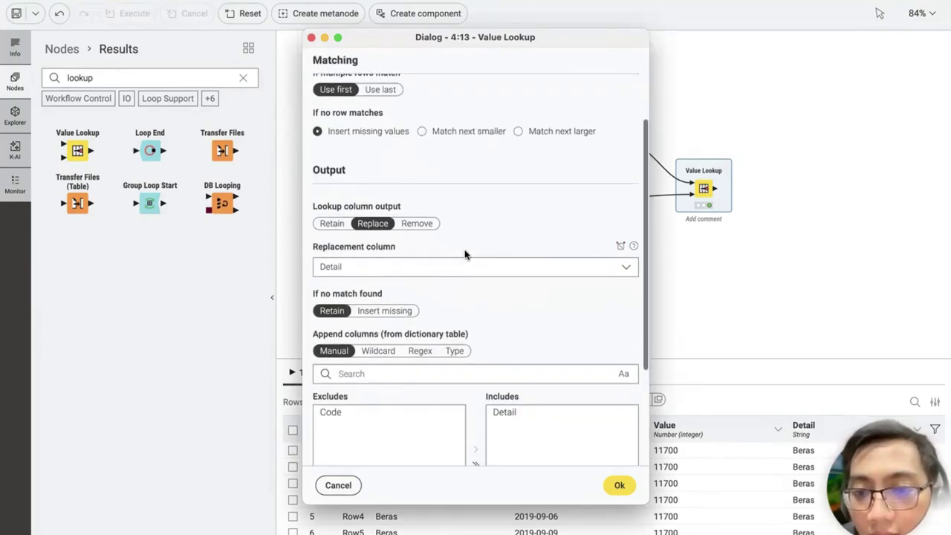
{"action": "scroll", "coordinate": [459, 315], "scroll_direction": "down", "scroll_amount": 2}
{"action": "scroll", "coordinate": [459, 315], "scroll_direction": "up", "scroll_amount": 5}
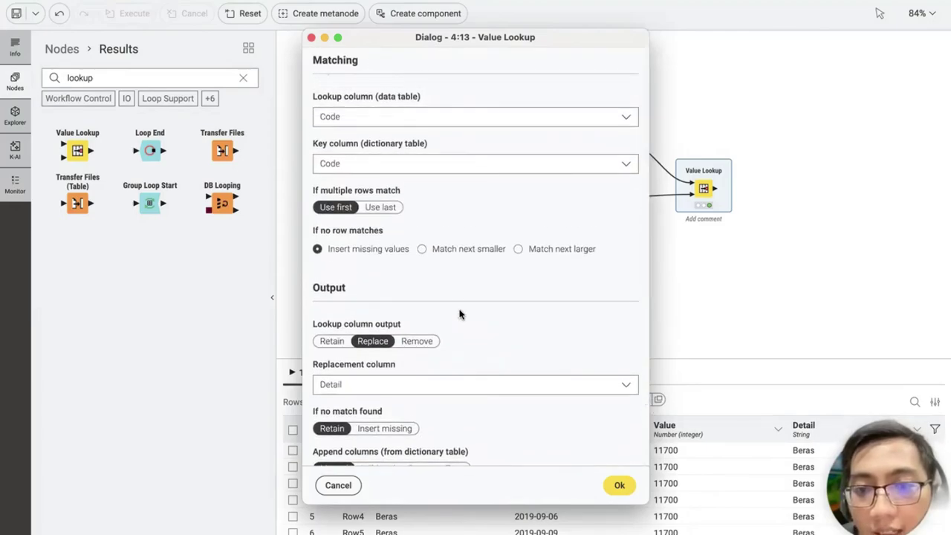
{"action": "scroll", "coordinate": [460, 315], "scroll_direction": "down", "scroll_amount": 2}
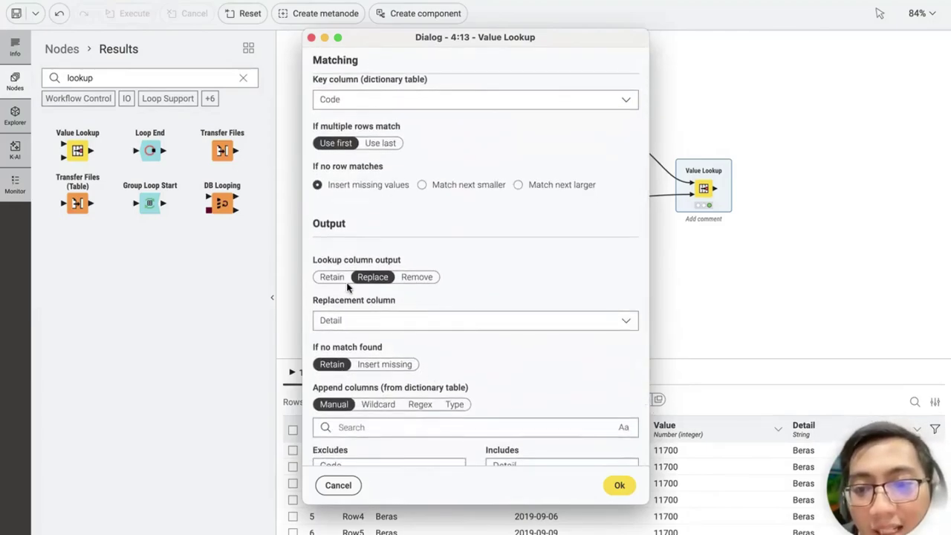
{"action": "scroll", "coordinate": [405, 337], "scroll_direction": "down", "scroll_amount": 5}
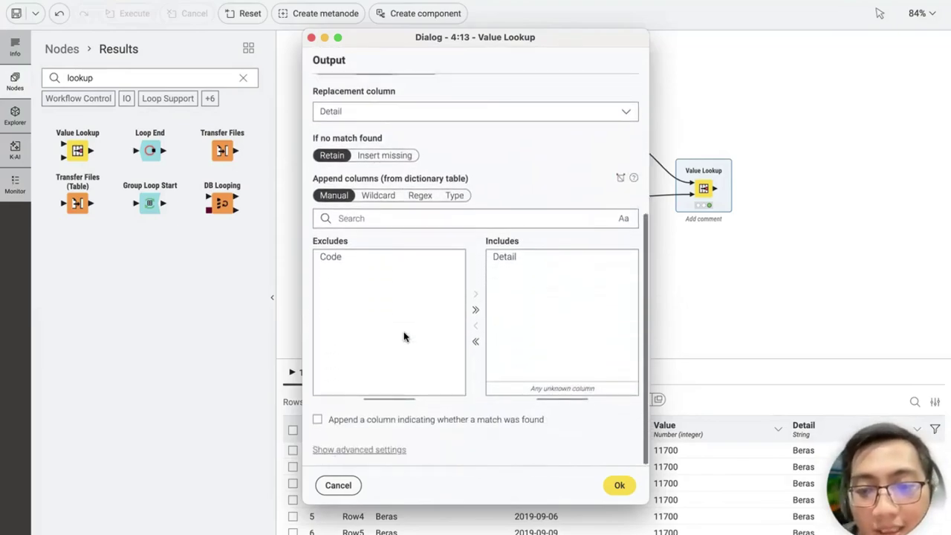
{"action": "scroll", "coordinate": [410, 154], "scroll_direction": "up", "scroll_amount": 2}
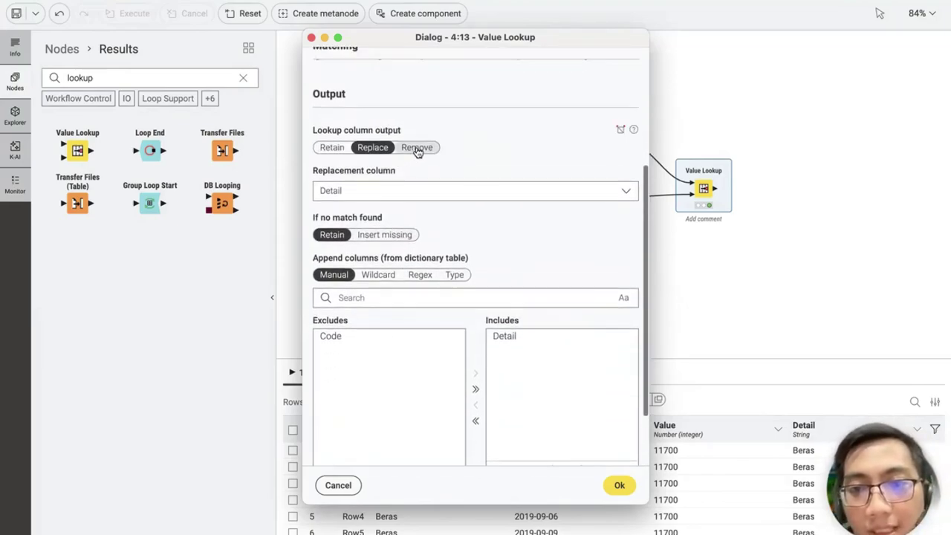
{"action": "left_click", "coordinate": [417, 154]}
{"action": "left_click", "coordinate": [599, 379]}
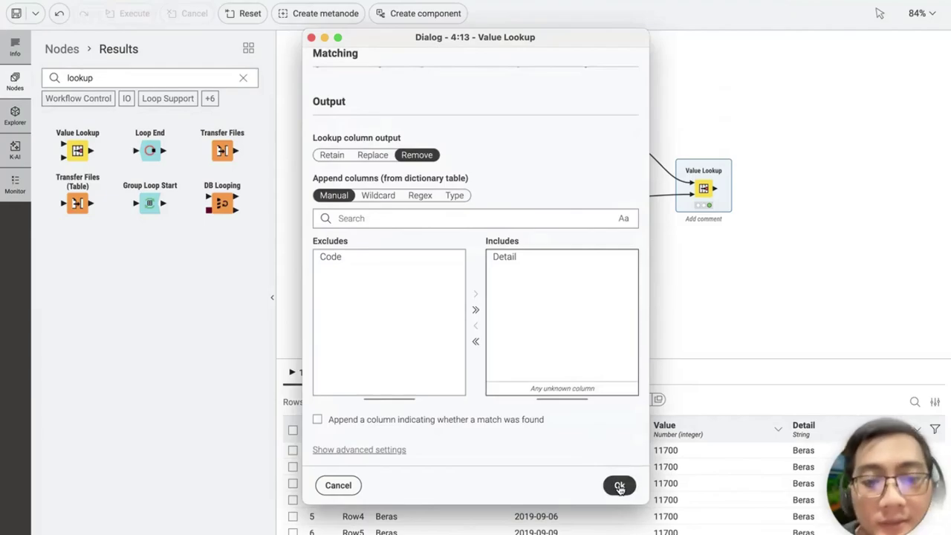
{"action": "left_click", "coordinate": [620, 487]}
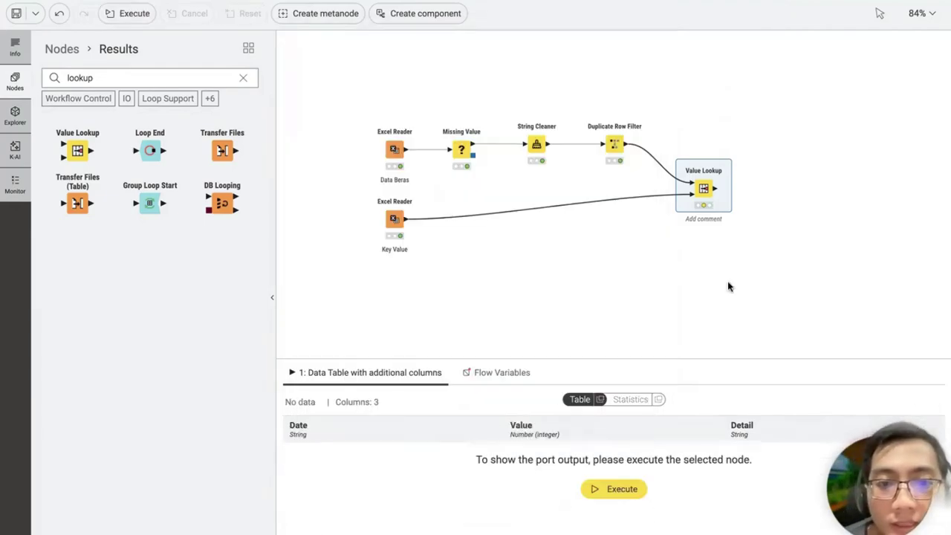
Execute the Value Lookup node and compare its output with the Duplicate Row Filter and Key Value tables
{"action": "left_click", "coordinate": [695, 158]}
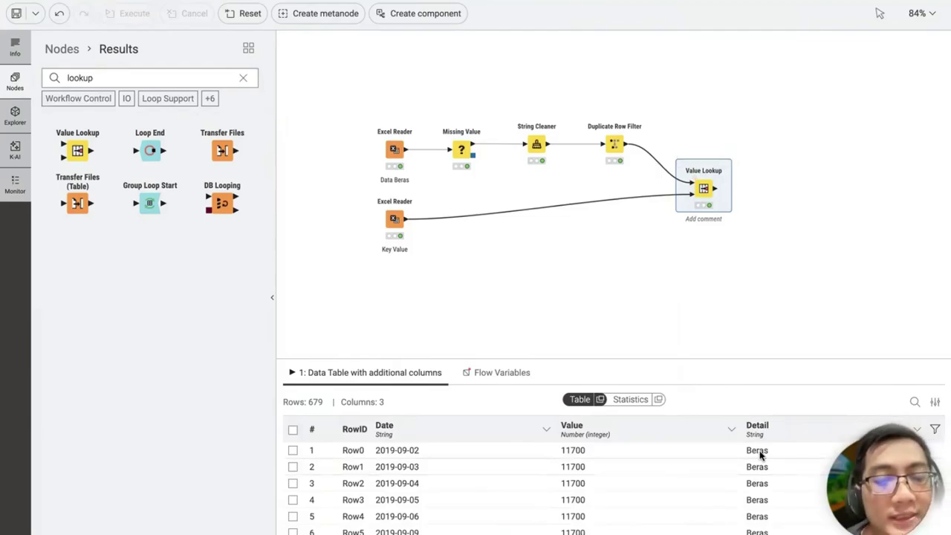
{"action": "left_click", "coordinate": [614, 144]}
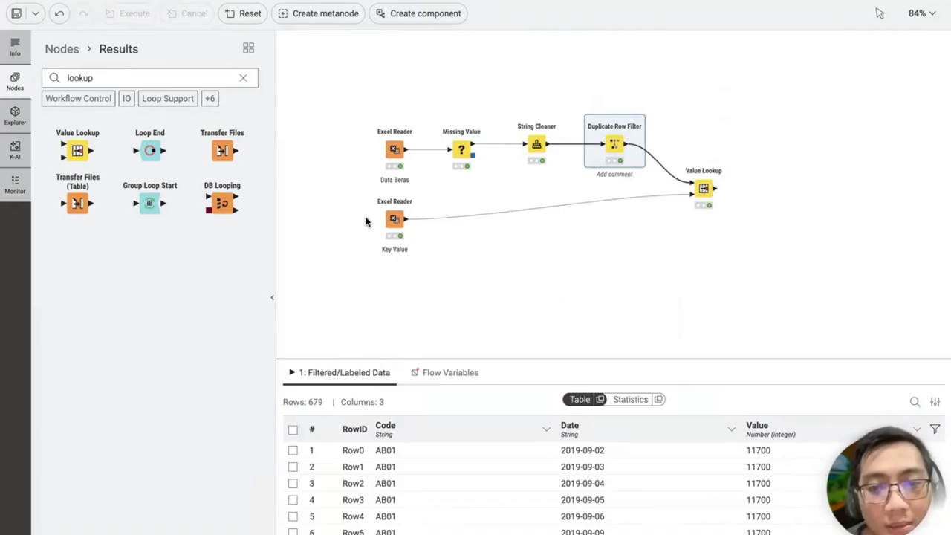
{"action": "left_click", "coordinate": [394, 218]}
{"action": "left_click", "coordinate": [703, 188]}
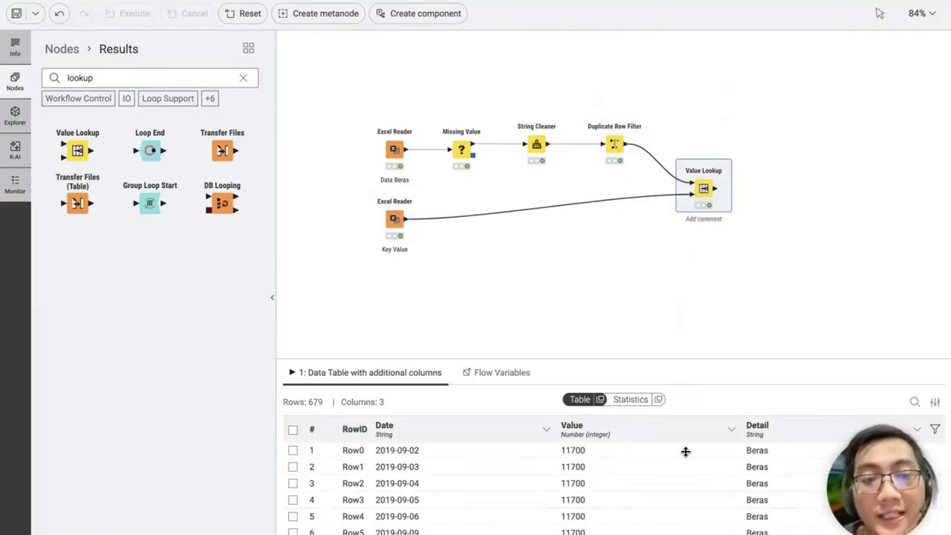
Find the Bar Chart node, add it after Value Lookup and connect the Value Lookup output to it
{"action": "left_click", "coordinate": [243, 79]}
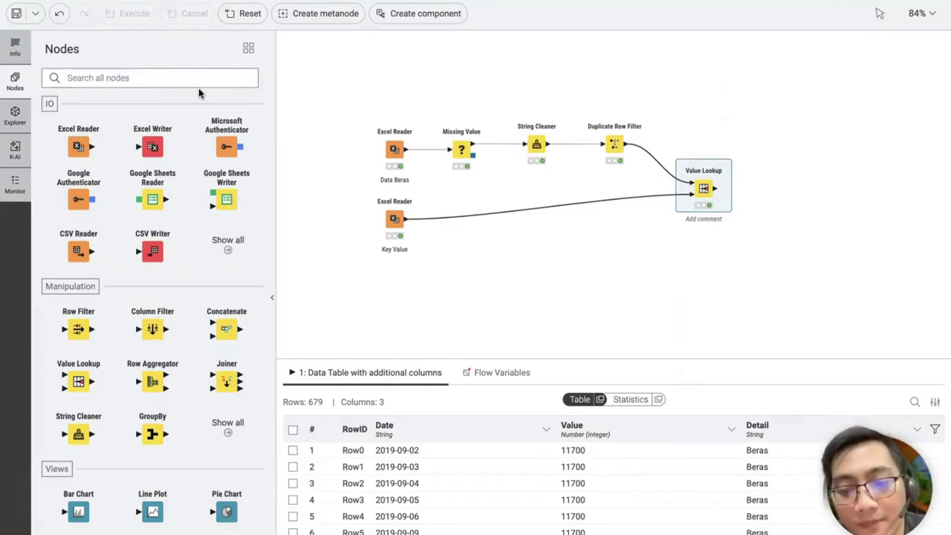
{"action": "type", "text": "bar"}
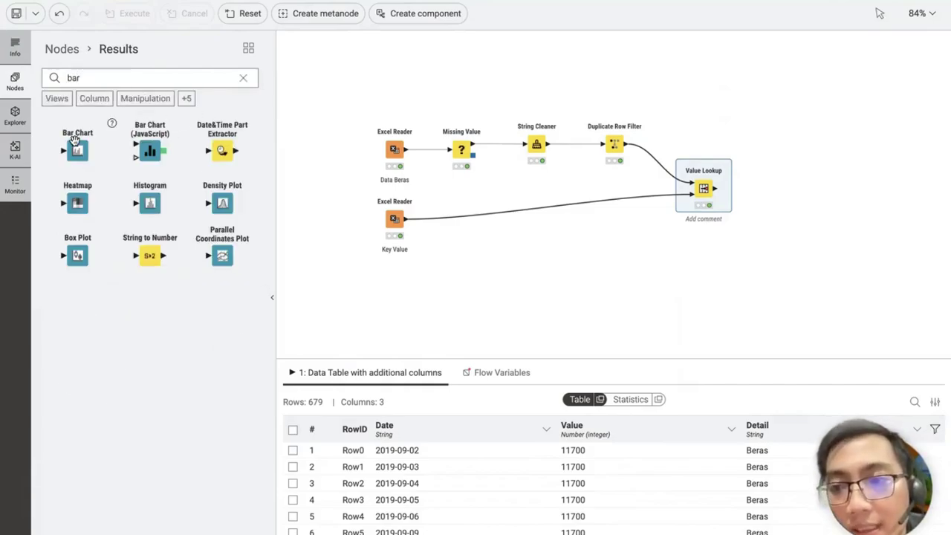
{"action": "left_click_drag", "start_coordinate": [75, 141], "coordinate": [780, 191]}
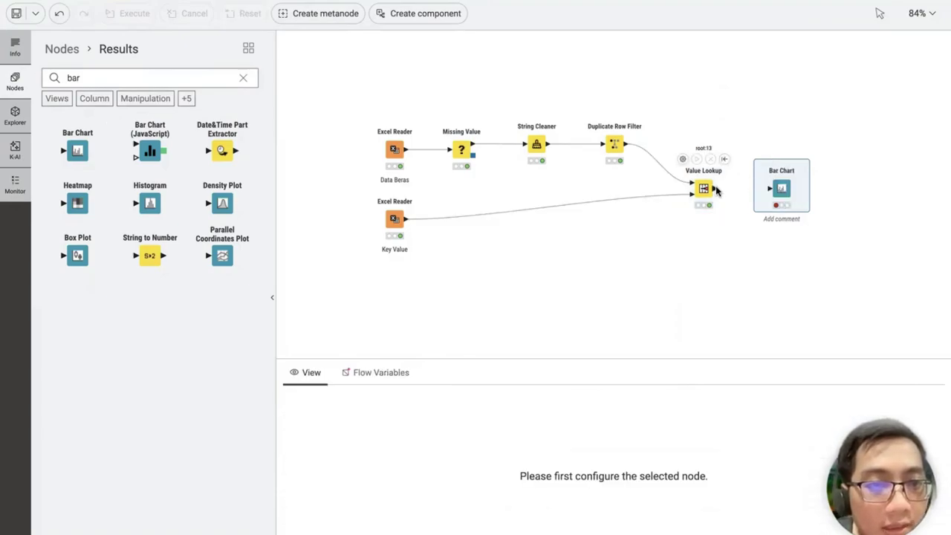
{"action": "left_click_drag", "start_coordinate": [716, 189], "coordinate": [770, 188]}
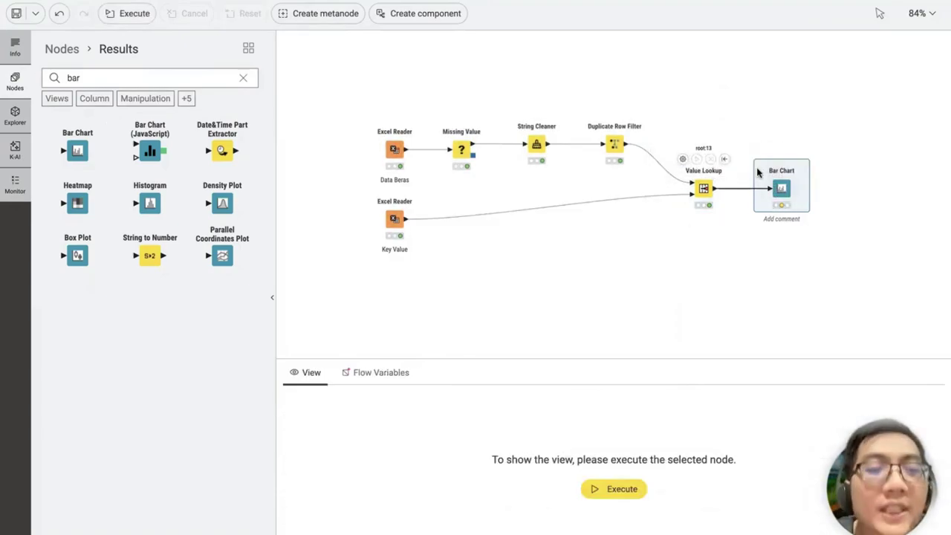
Open the Bar Chart configuration and set the category dimension to Detail with Sum as the aggregation
{"action": "double_click", "coordinate": [754, 163]}
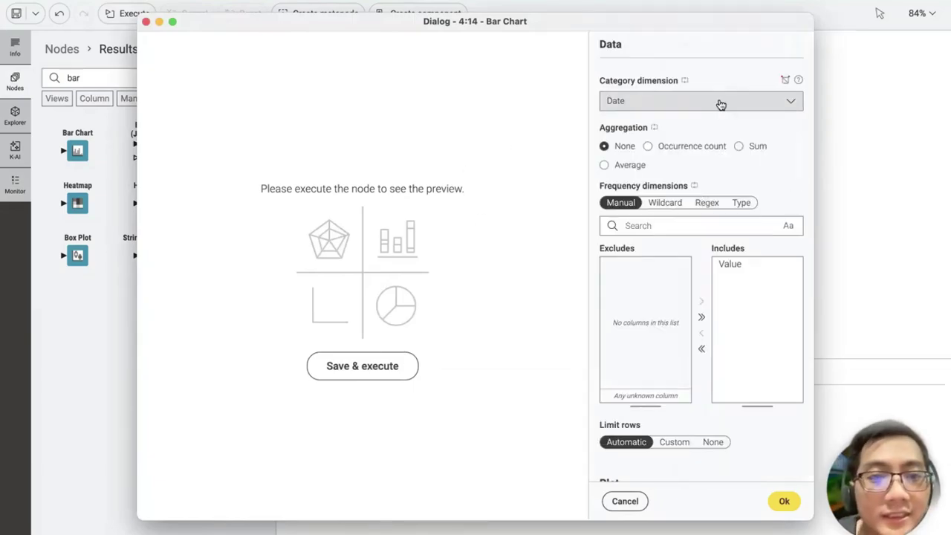
{"action": "left_click", "coordinate": [720, 101]}
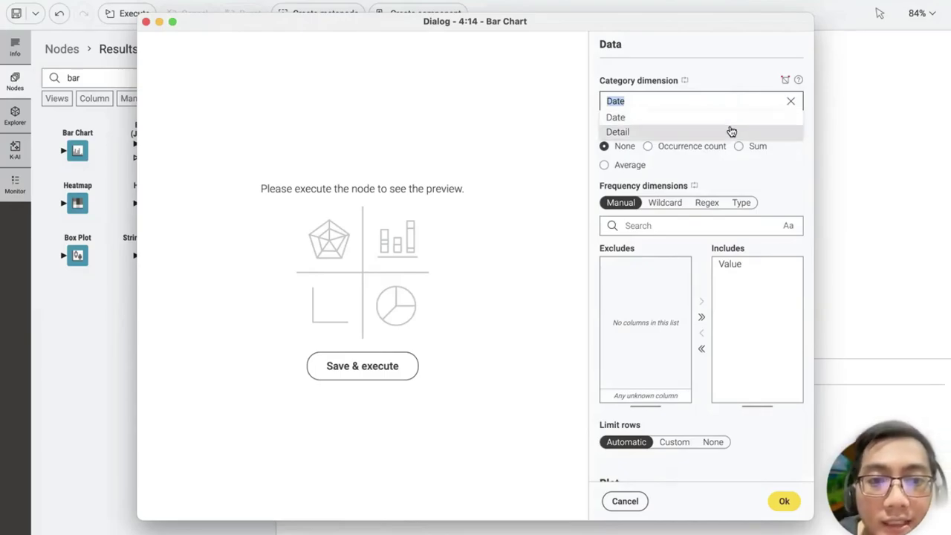
{"action": "left_click", "coordinate": [732, 132]}
{"action": "left_click", "coordinate": [740, 147]}
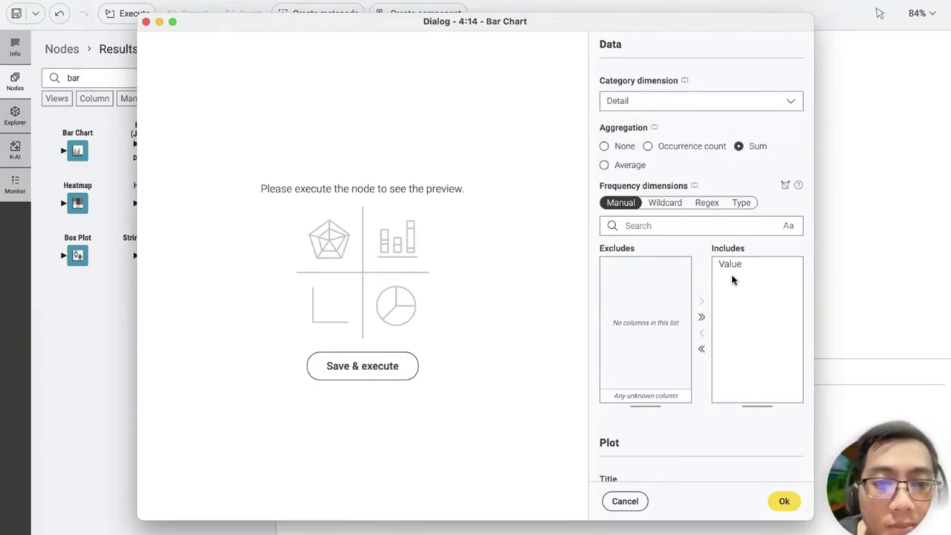
Set the bar chart's title to Harga Beras
{"action": "scroll", "coordinate": [763, 369], "scroll_direction": "down", "scroll_amount": 5}
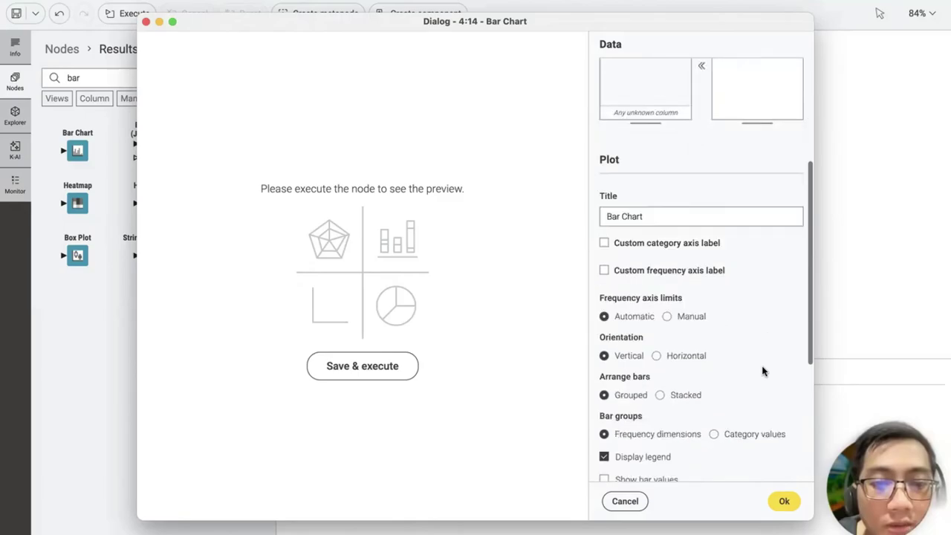
{"action": "left_click", "coordinate": [676, 146]}
{"action": "triple_click", "coordinate": [676, 147]}
{"action": "type", "text": "Per"}
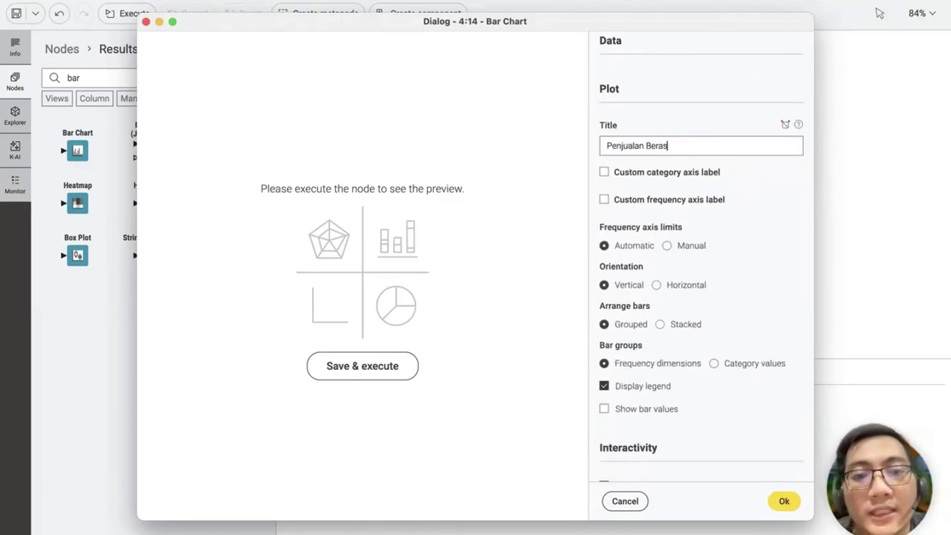
{"action": "key", "text": "super+a"}
{"action": "type", "text": "Har"}
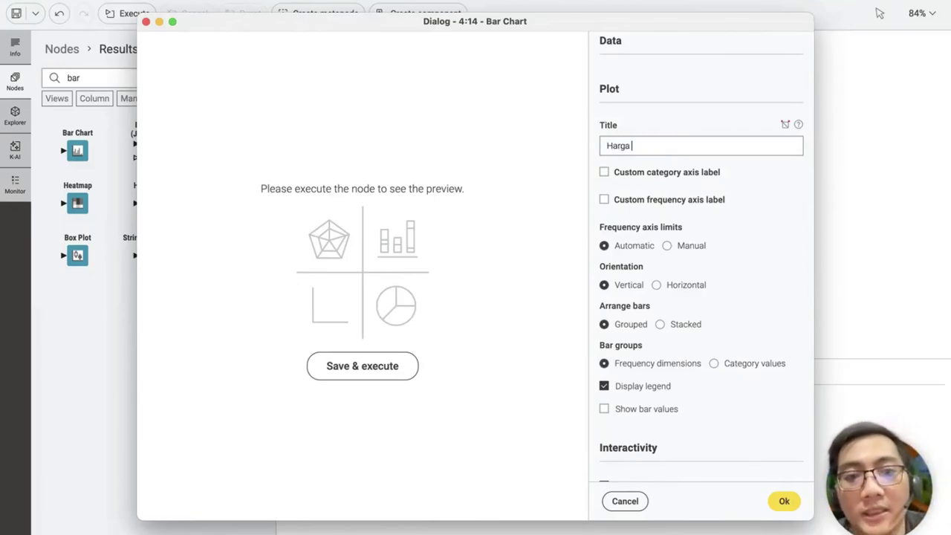
Change the bar chart's aggregation to Average
{"action": "scroll", "coordinate": [698, 121], "scroll_direction": "up", "scroll_amount": 5}
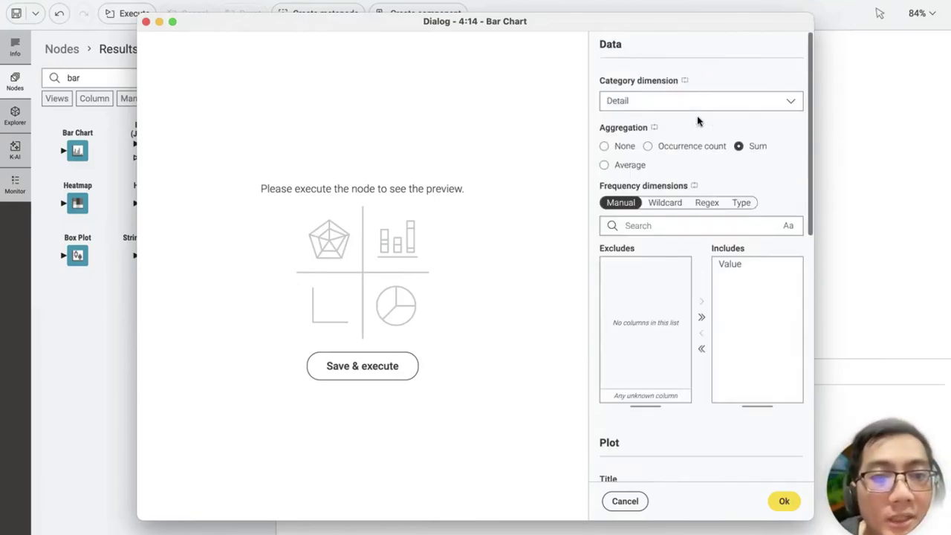
{"action": "left_click", "coordinate": [637, 164]}
{"action": "scroll", "coordinate": [680, 281], "scroll_direction": "down", "scroll_amount": 2}
{"action": "scroll", "coordinate": [679, 281], "scroll_direction": "down", "scroll_amount": 2}
{"action": "scroll", "coordinate": [679, 281], "scroll_direction": "up", "scroll_amount": 3}
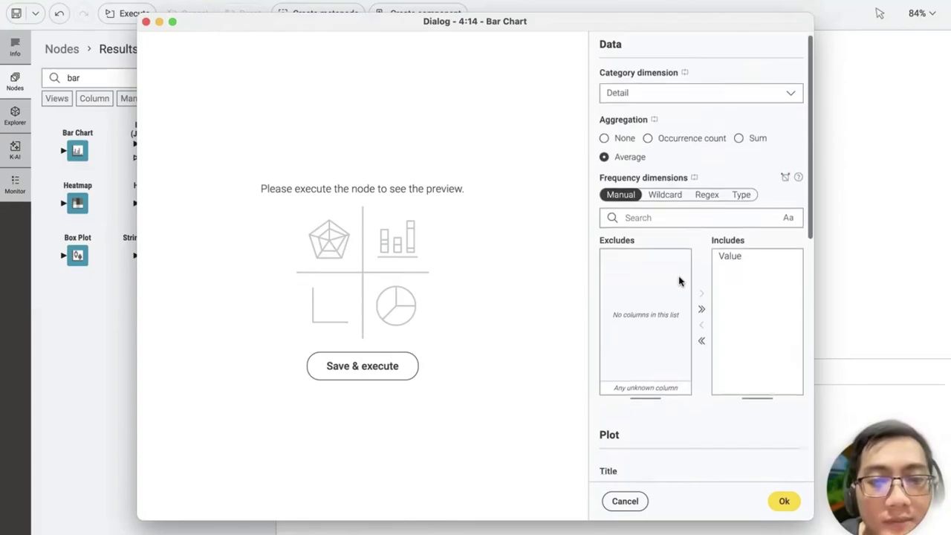
Set the bar chart's orientation to Horizontal, then save and execute the node to generate the preview
{"action": "scroll", "coordinate": [679, 281], "scroll_direction": "down", "scroll_amount": 5}
{"action": "scroll", "coordinate": [679, 281], "scroll_direction": "up", "scroll_amount": 1}
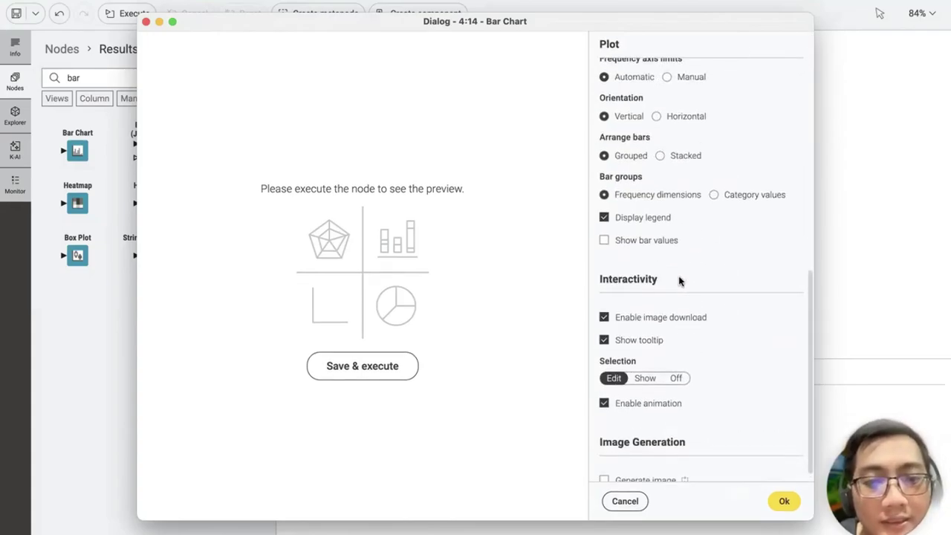
{"action": "scroll", "coordinate": [679, 281], "scroll_direction": "up", "scroll_amount": 2}
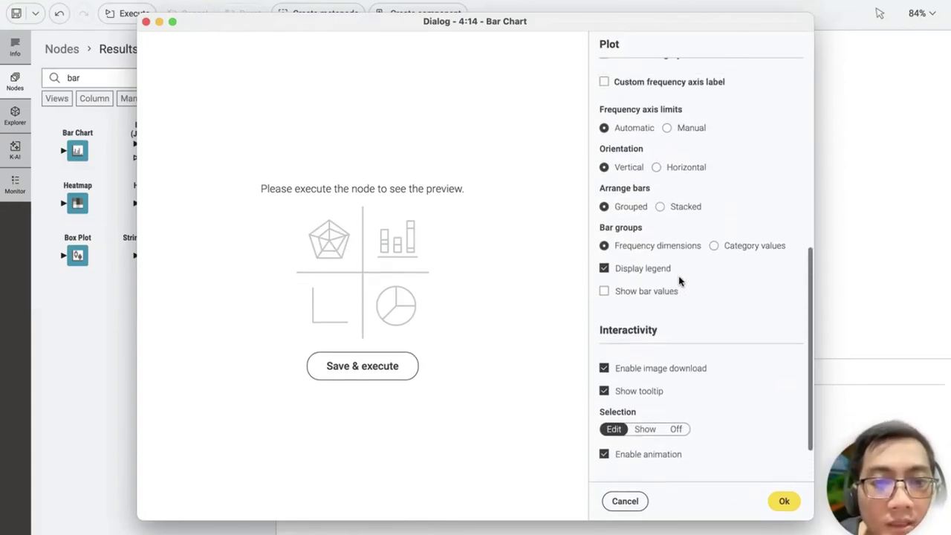
{"action": "left_click", "coordinate": [656, 167]}
{"action": "left_click", "coordinate": [393, 365]}
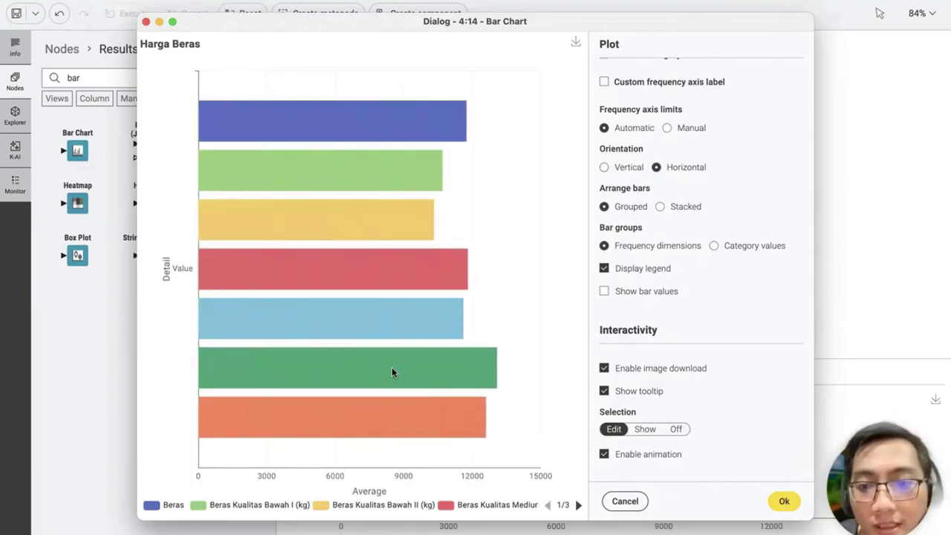
Examine the average value of individual bars in the preview and the remaining interactivity and image generation options
{"action": "mouse_move", "coordinate": [464, 436]}
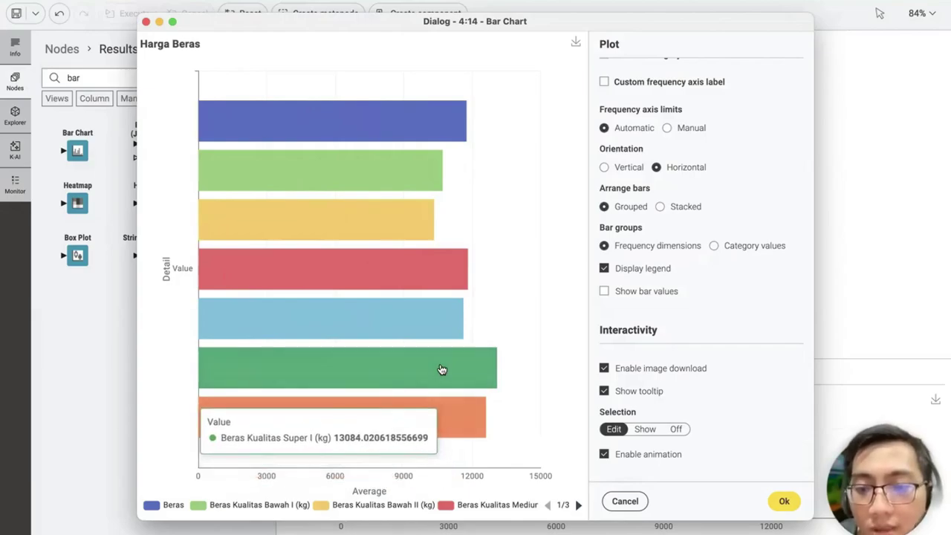
{"action": "mouse_move", "coordinate": [431, 362]}
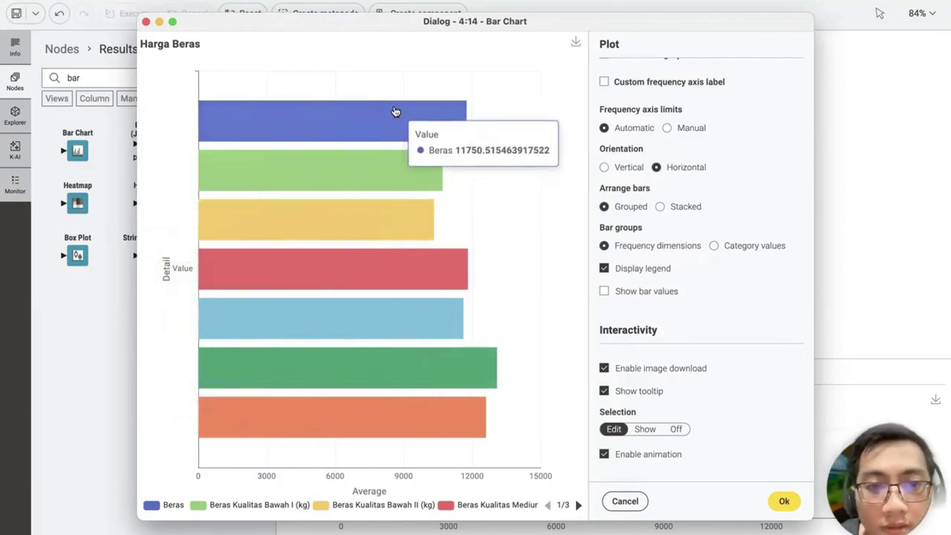
{"action": "scroll", "coordinate": [795, 362], "scroll_direction": "down", "scroll_amount": 1}
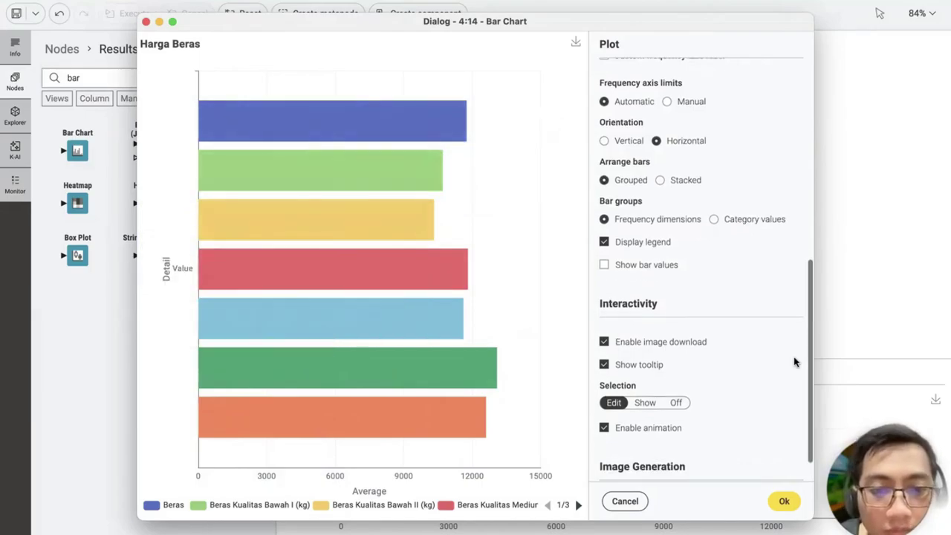
{"action": "scroll", "coordinate": [795, 362], "scroll_direction": "down", "scroll_amount": 1}
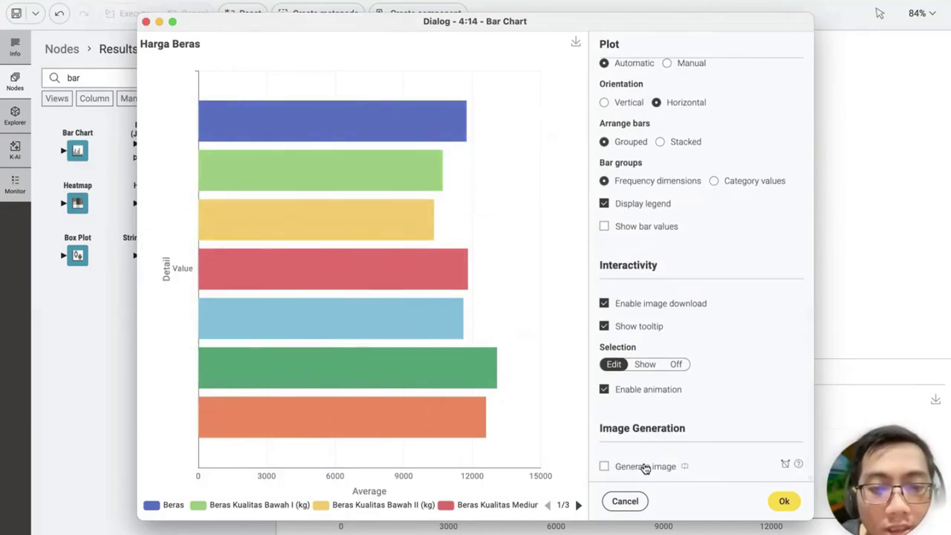
Toggle the chart legend to compare the preview and leave Display legend turned off
{"action": "scroll", "coordinate": [696, 389], "scroll_direction": "up", "scroll_amount": 3}
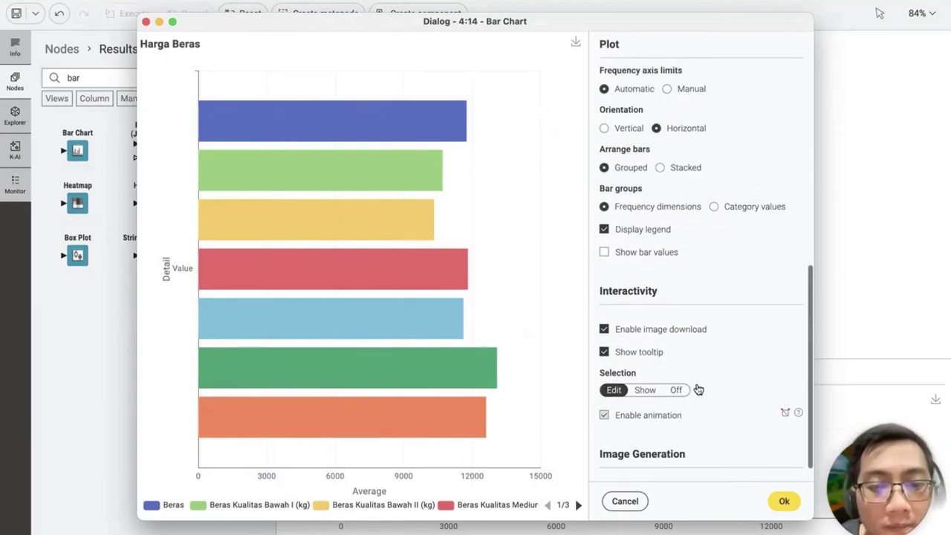
{"action": "scroll", "coordinate": [697, 389], "scroll_direction": "up", "scroll_amount": 2}
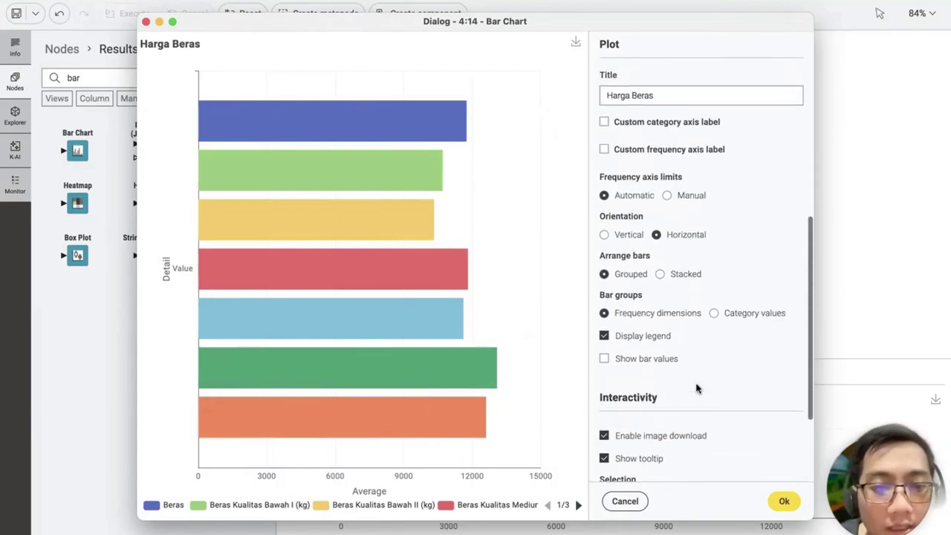
{"action": "left_click", "coordinate": [663, 346]}
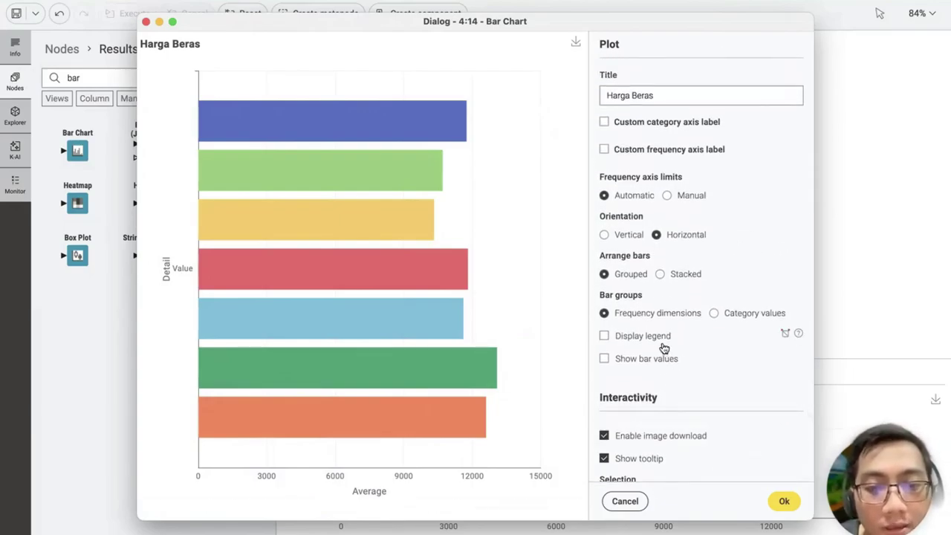
{"action": "left_click", "coordinate": [660, 343]}
{"action": "left_click", "coordinate": [660, 343]}
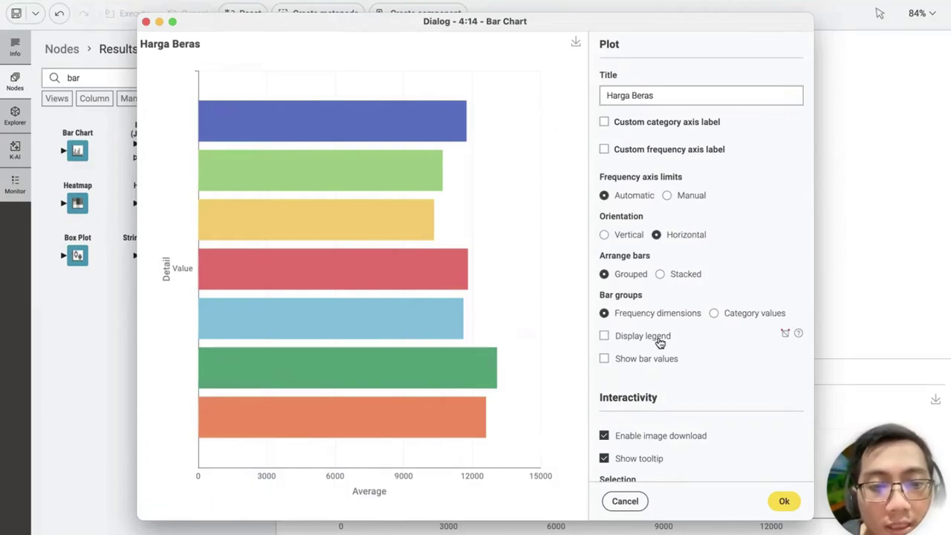
{"action": "left_click", "coordinate": [659, 343]}
{"action": "left_click", "coordinate": [660, 343]}
Compare the two bar grouping options in the preview and set Bar groups to Category values
{"action": "left_click", "coordinate": [714, 314]}
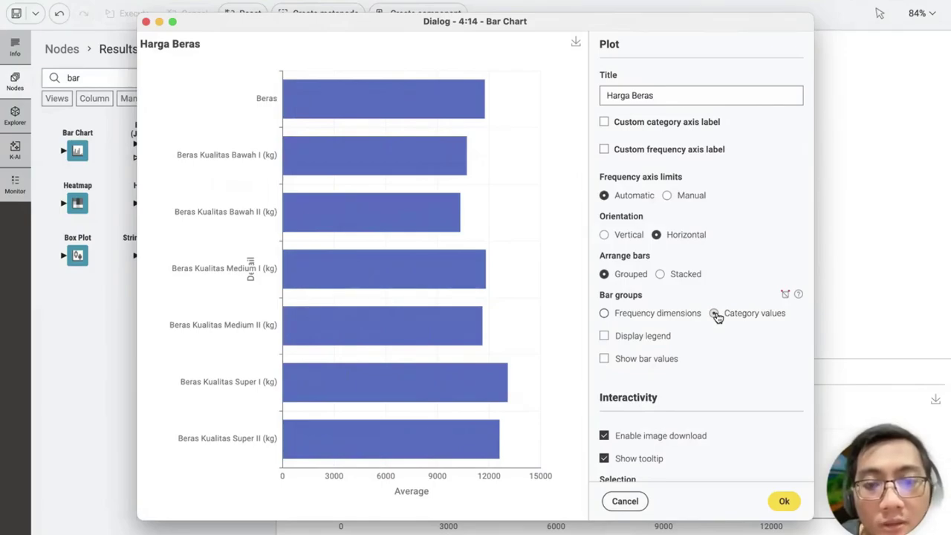
{"action": "left_click", "coordinate": [666, 316]}
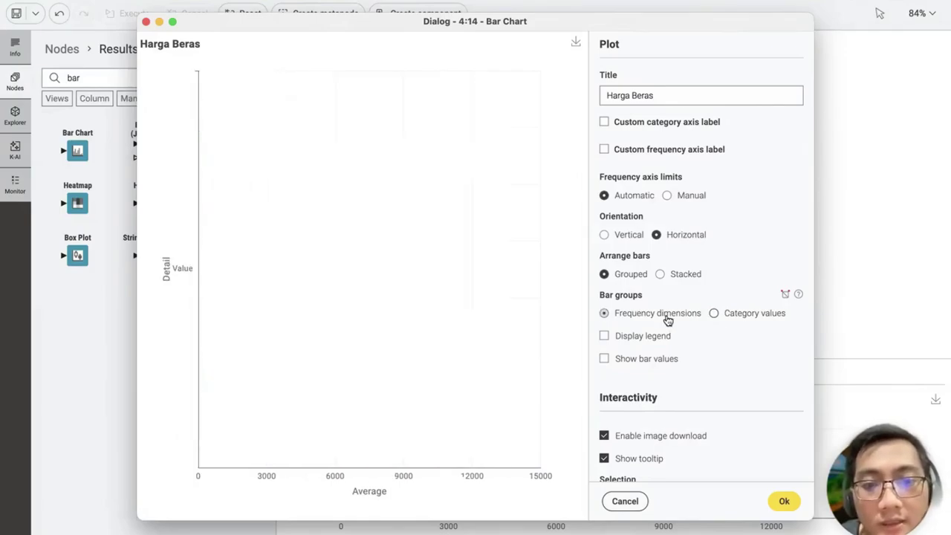
{"action": "left_click", "coordinate": [714, 317]}
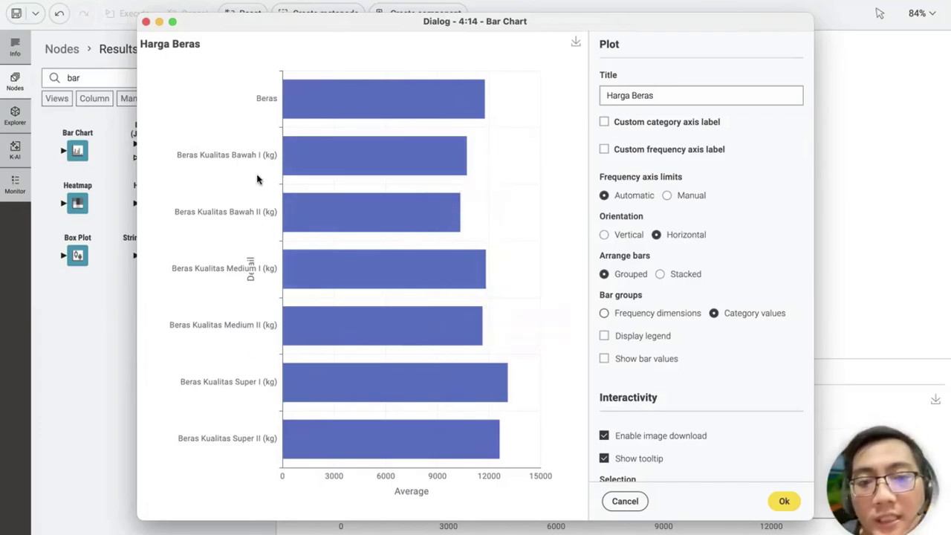
Enable the custom category and custom frequency axis labels, leaving both label texts empty
{"action": "scroll", "coordinate": [704, 294], "scroll_direction": "up", "scroll_amount": 5}
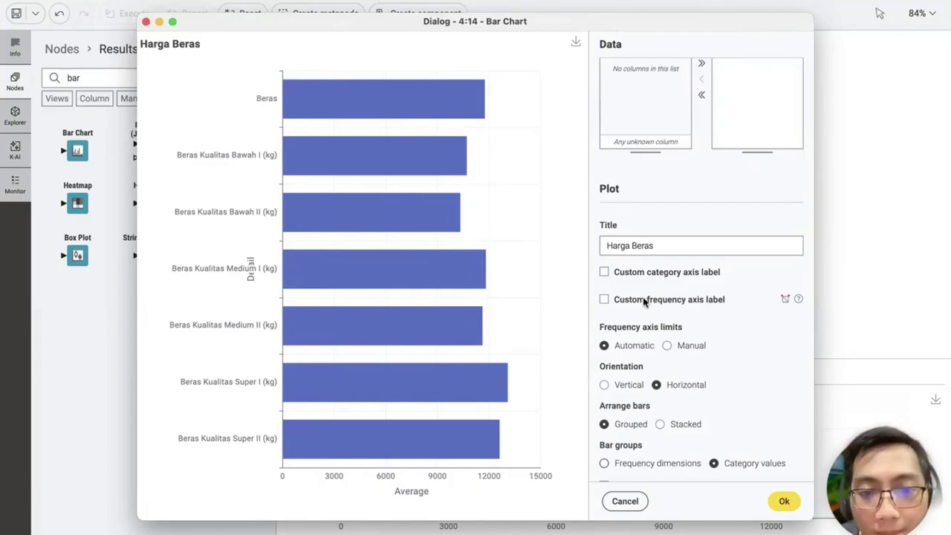
{"action": "left_click", "coordinate": [605, 300]}
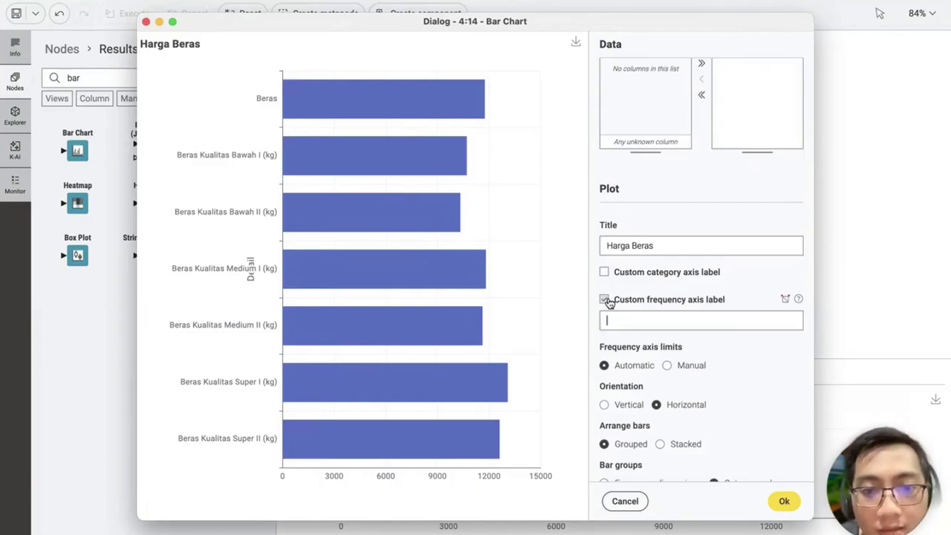
{"action": "left_click", "coordinate": [604, 300]}
{"action": "left_click", "coordinate": [604, 272]}
{"action": "left_click", "coordinate": [607, 296]}
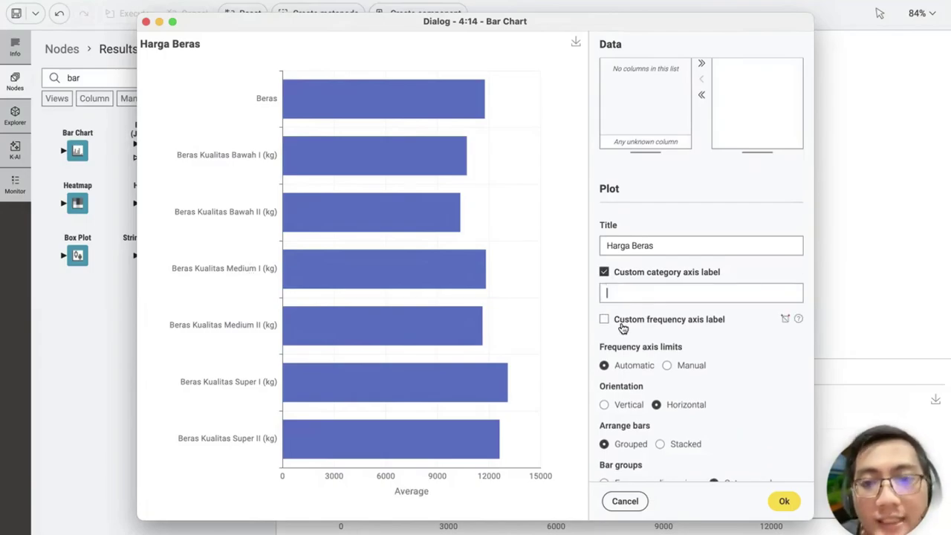
{"action": "left_click", "coordinate": [605, 319]}
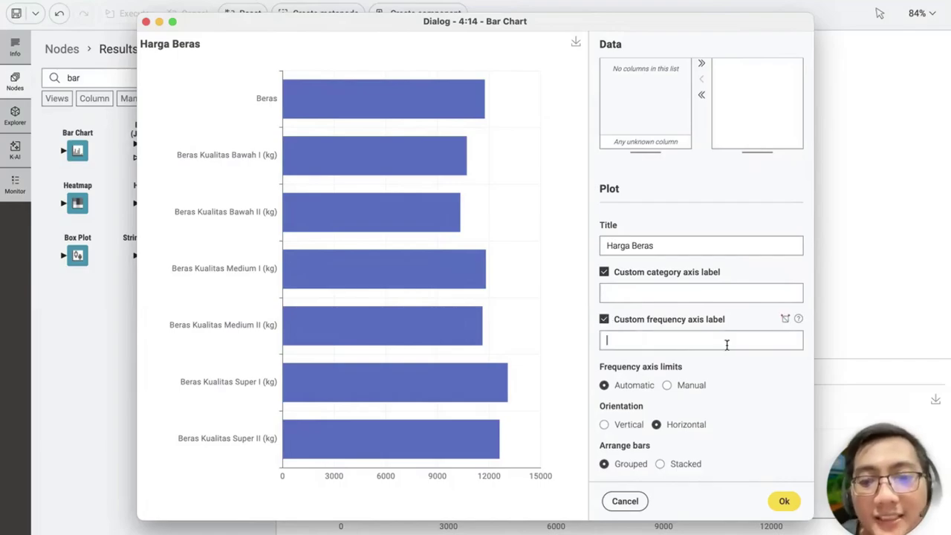
{"action": "scroll", "coordinate": [700, 355], "scroll_direction": "up", "scroll_amount": 5}
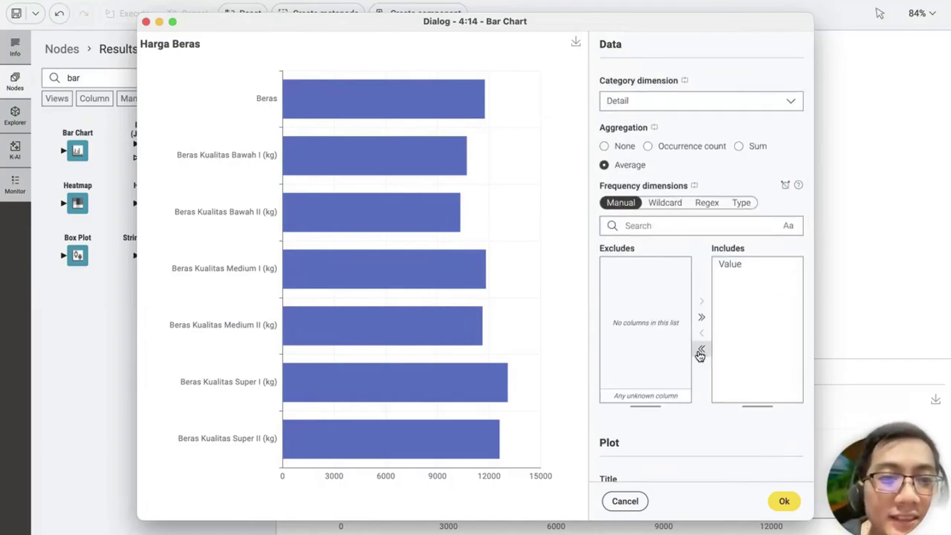
{"action": "scroll", "coordinate": [700, 355], "scroll_direction": "down", "scroll_amount": 1}
{"action": "scroll", "coordinate": [700, 355], "scroll_direction": "up", "scroll_amount": 2}
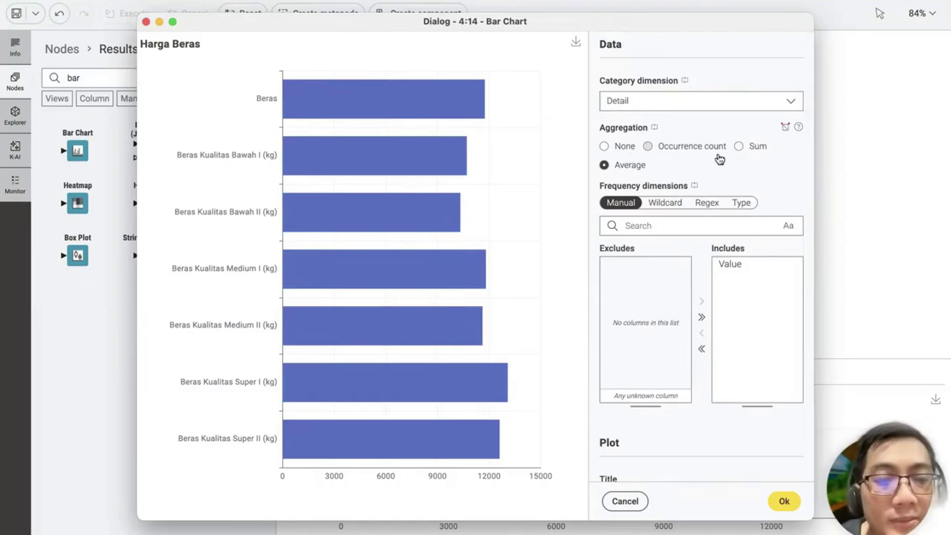
Keep the bars arranged as Grouped and turn on the chart's Display legend option
{"action": "scroll", "coordinate": [713, 229], "scroll_direction": "down", "scroll_amount": 5}
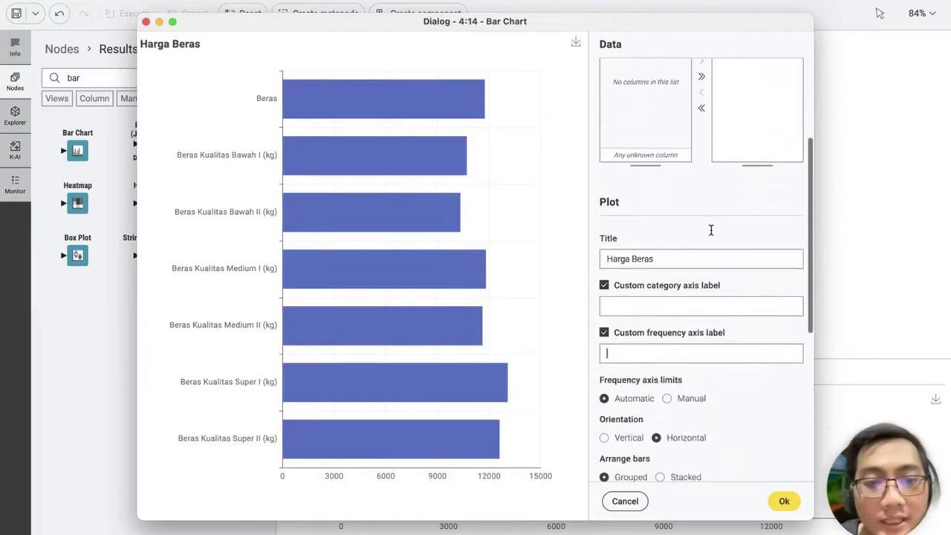
{"action": "scroll", "coordinate": [667, 327], "scroll_direction": "down", "scroll_amount": 3}
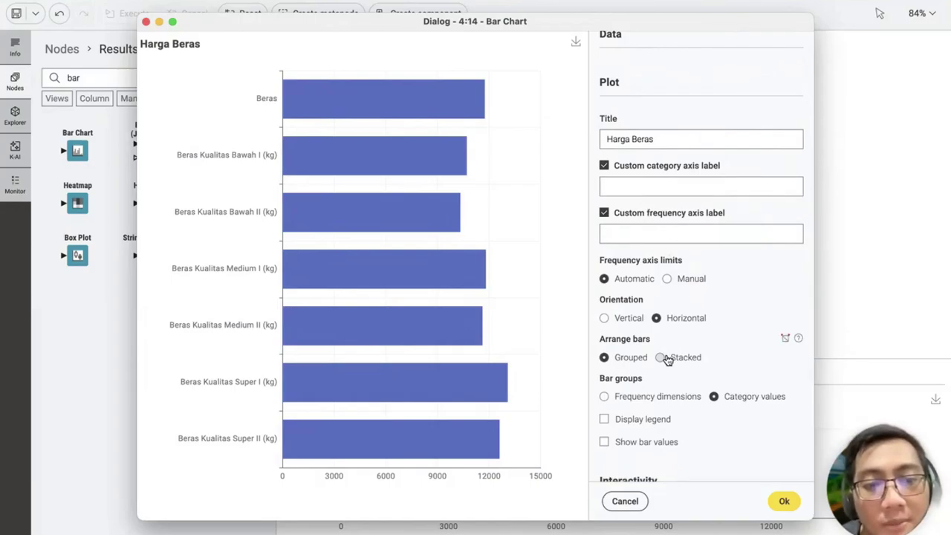
{"action": "left_click", "coordinate": [644, 357]}
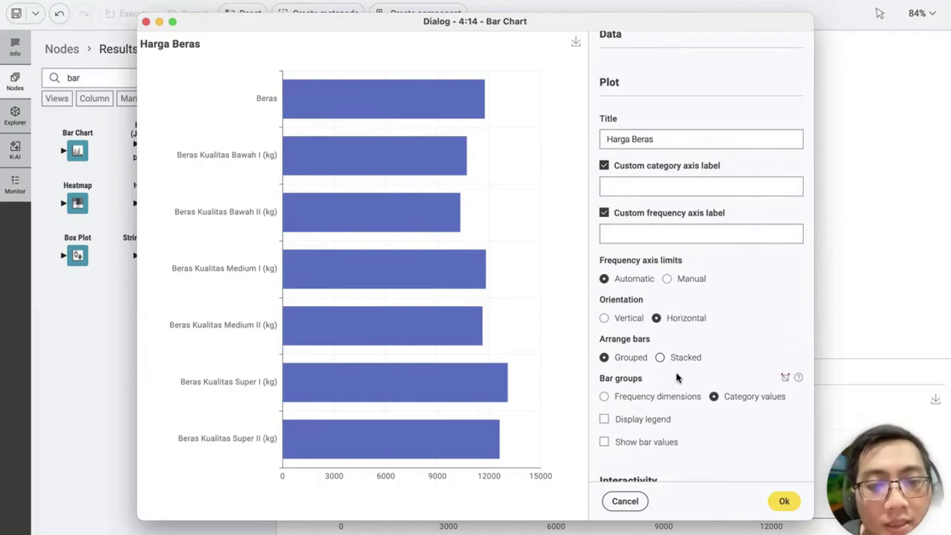
{"action": "scroll", "coordinate": [677, 378], "scroll_direction": "down", "scroll_amount": 5}
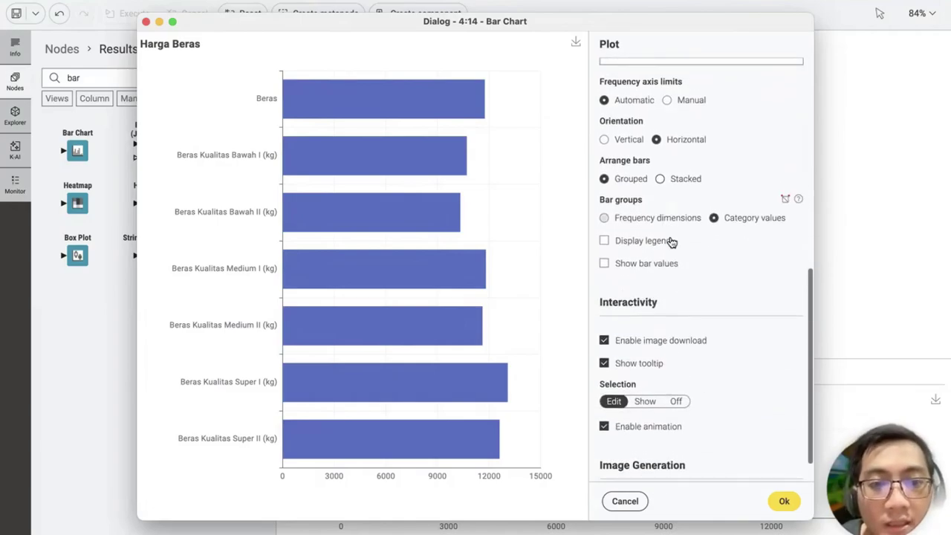
{"action": "left_click", "coordinate": [665, 245]}
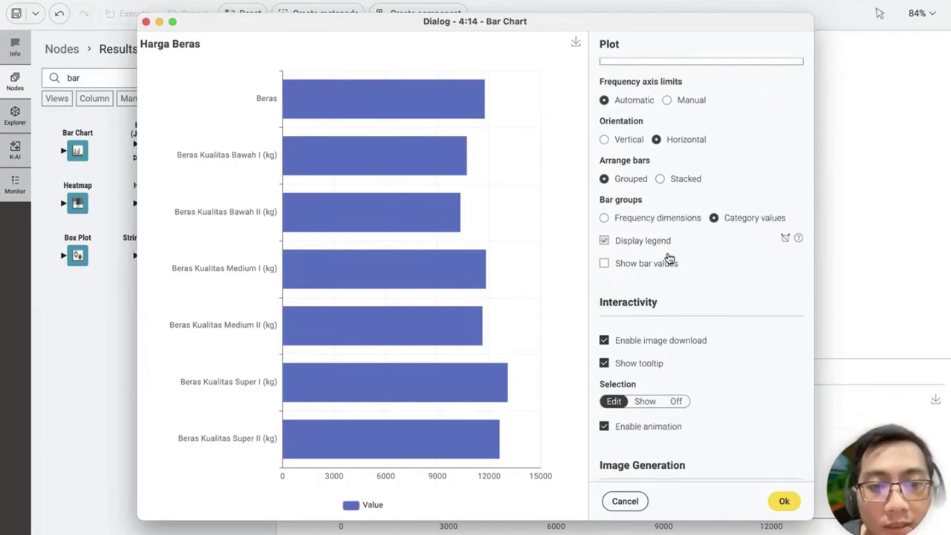
{"action": "scroll", "coordinate": [653, 246], "scroll_direction": "up", "scroll_amount": 6}
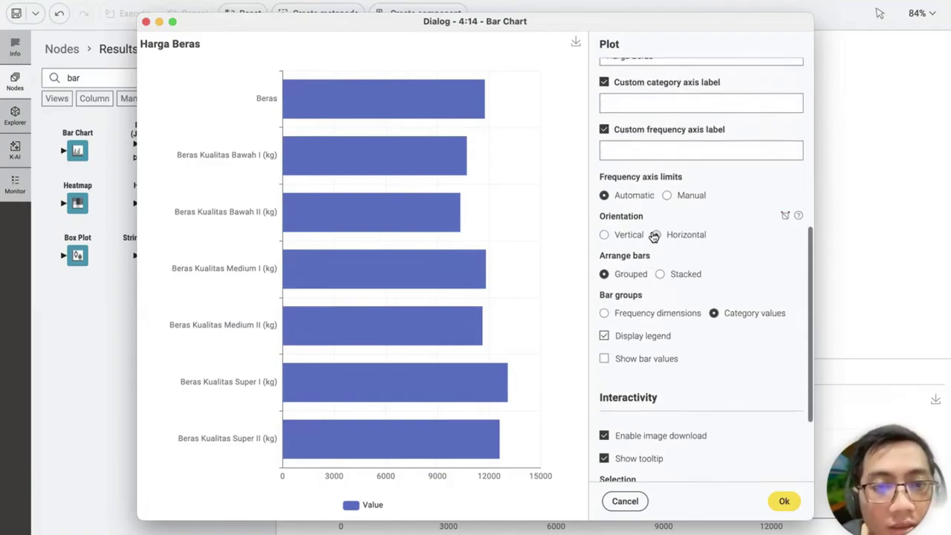
{"action": "scroll", "coordinate": [654, 234], "scroll_direction": "up", "scroll_amount": 2}
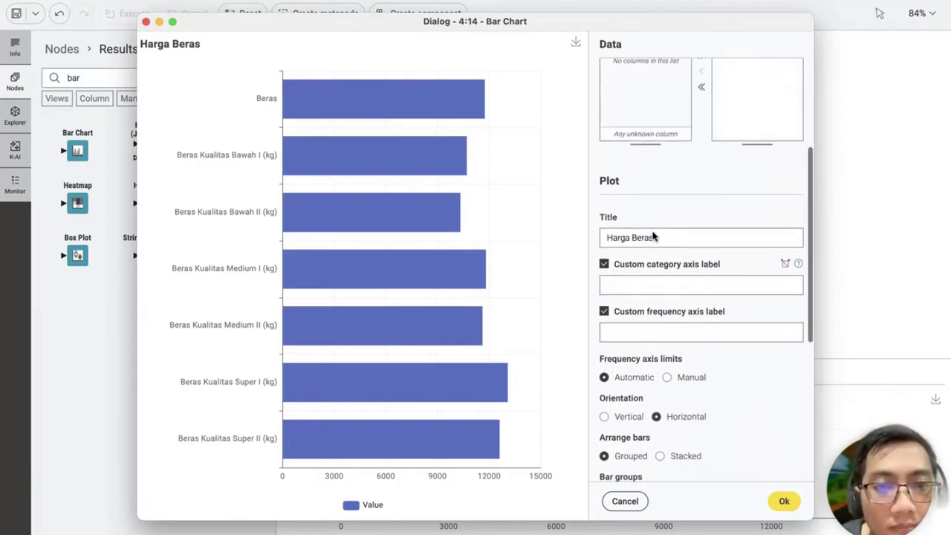
Arrange the bars as Stacked and show the bar values in the Harga Beras chart
{"action": "scroll", "coordinate": [646, 264], "scroll_direction": "down", "scroll_amount": 8}
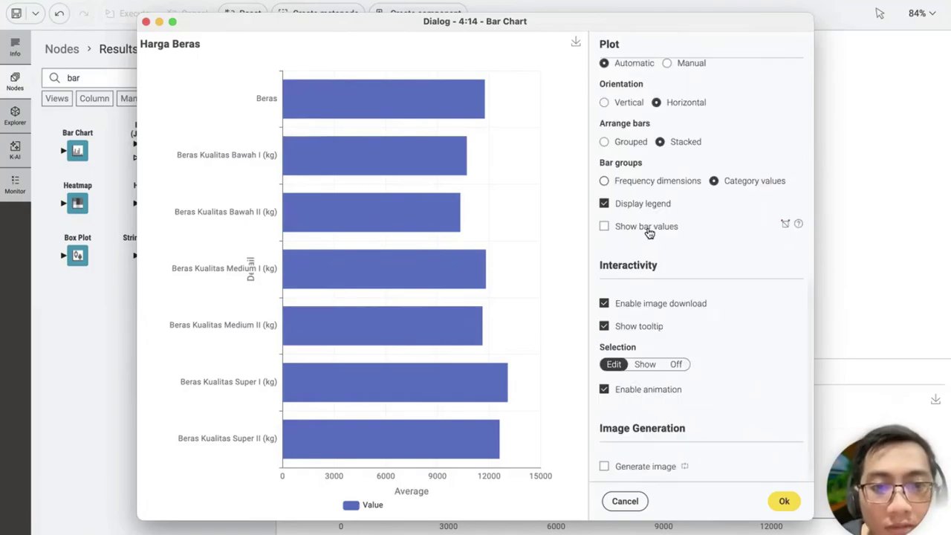
{"action": "left_click", "coordinate": [648, 228]}
{"action": "left_click", "coordinate": [648, 229]}
{"action": "left_click", "coordinate": [647, 229]}
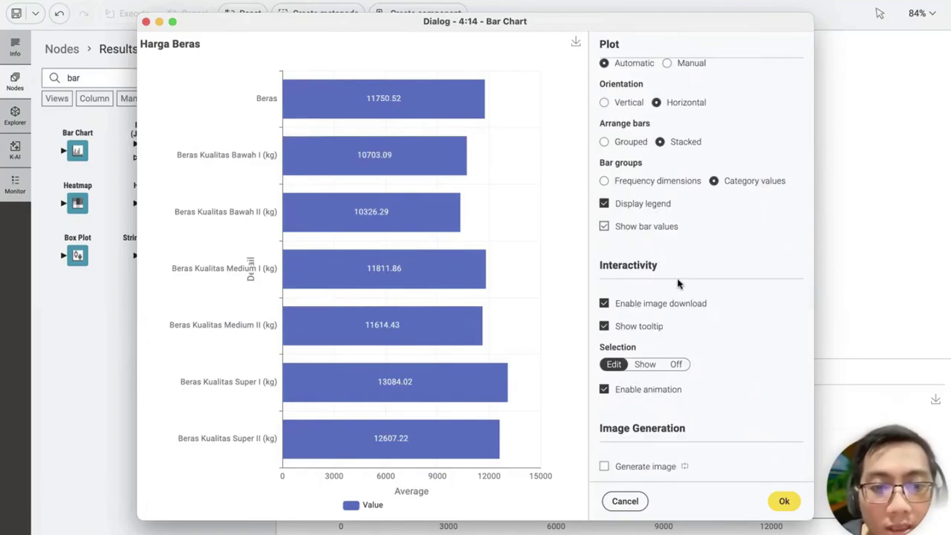
Enable the custom category and custom frequency axis labels with empty texts, and apply the bar chart settings
{"action": "scroll", "coordinate": [719, 365], "scroll_direction": "up", "scroll_amount": 10}
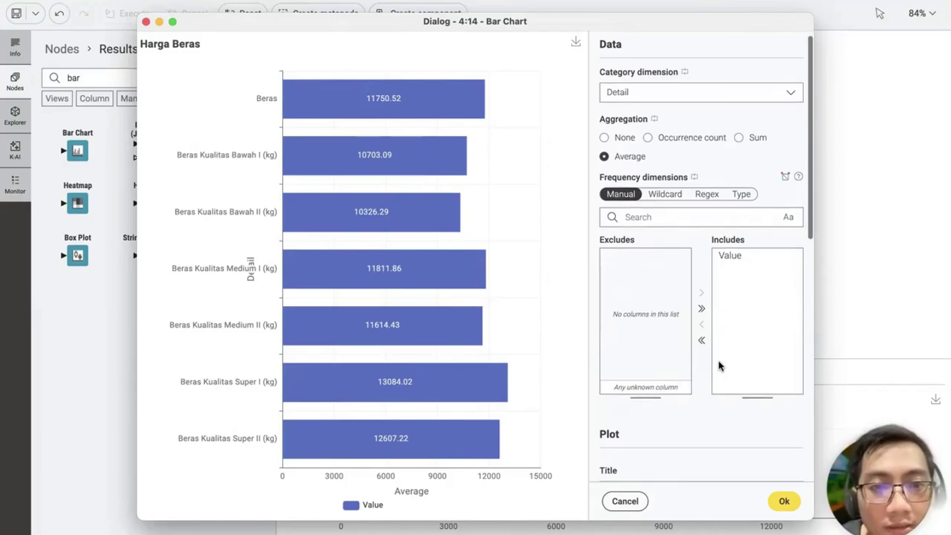
{"action": "scroll", "coordinate": [718, 366], "scroll_direction": "down", "scroll_amount": 7}
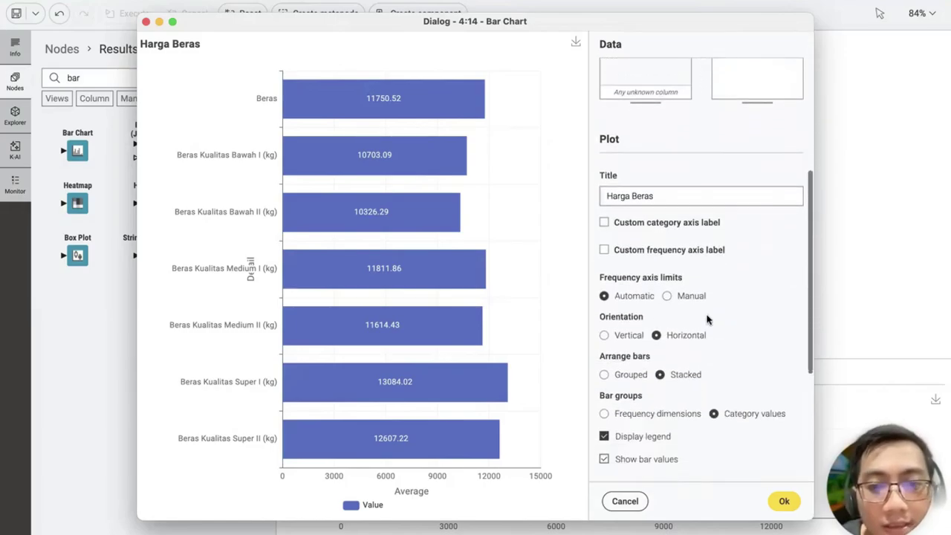
{"action": "left_click", "coordinate": [604, 222]}
{"action": "left_click", "coordinate": [605, 270]}
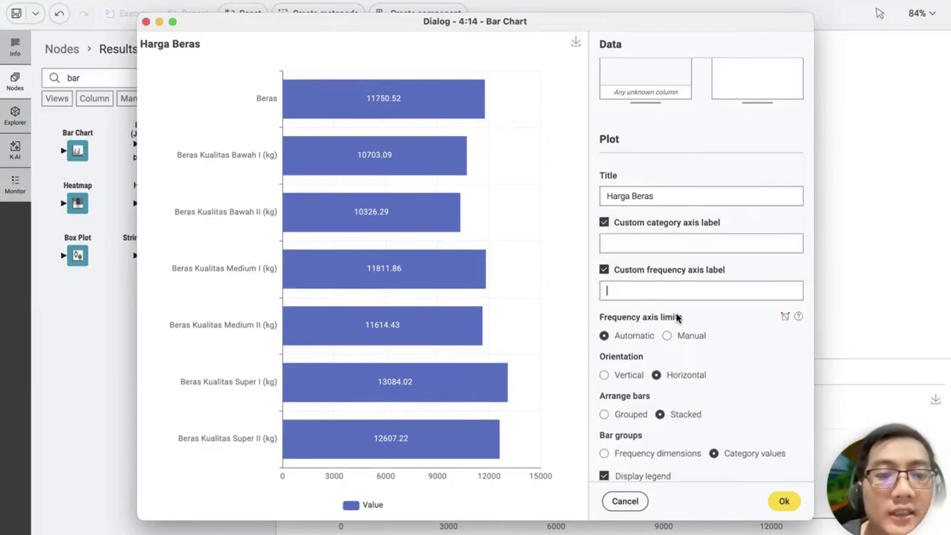
{"action": "scroll", "coordinate": [669, 312], "scroll_direction": "down", "scroll_amount": 3}
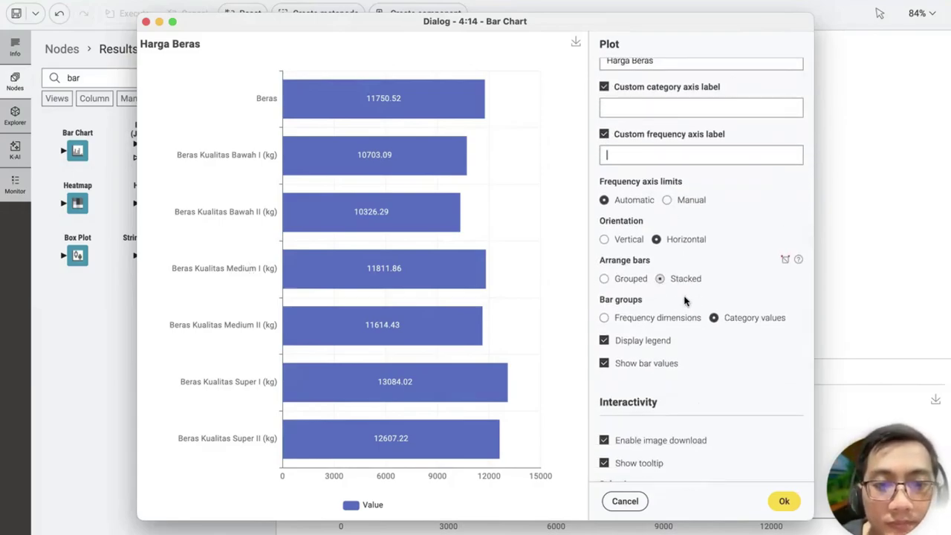
{"action": "scroll", "coordinate": [691, 316], "scroll_direction": "down", "scroll_amount": 3}
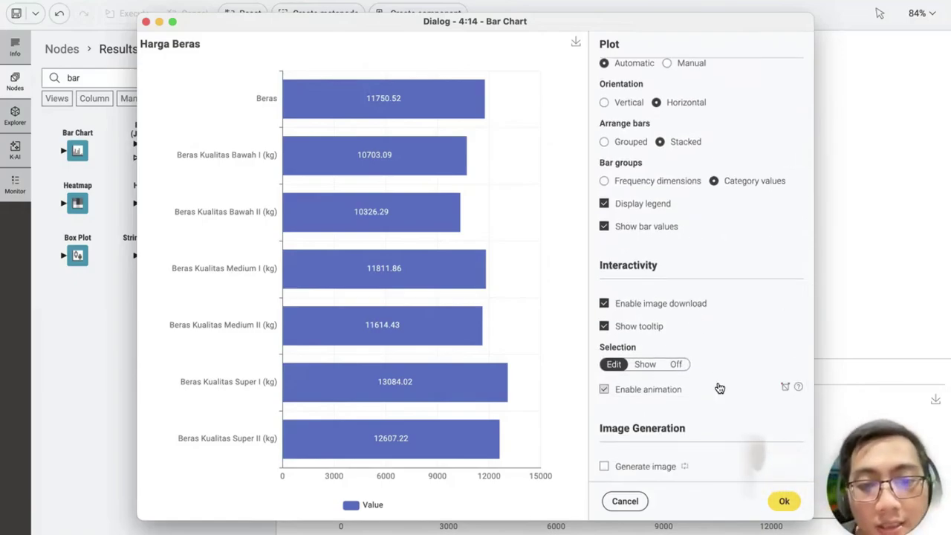
{"action": "left_click", "coordinate": [784, 502]}
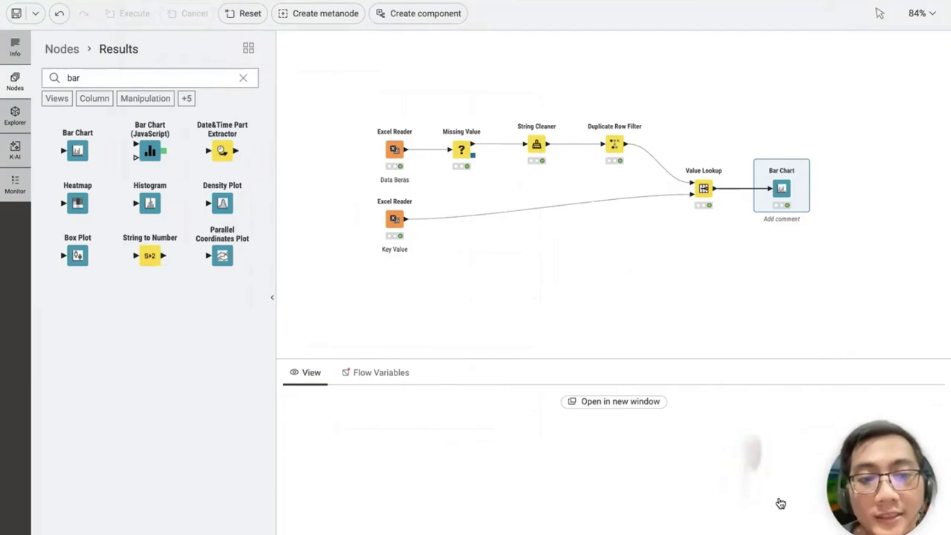
Reopen the Bar Chart node's configuration, set Aggregation to Sum, and save and execute the node
{"action": "mouse_move", "coordinate": [654, 444]}
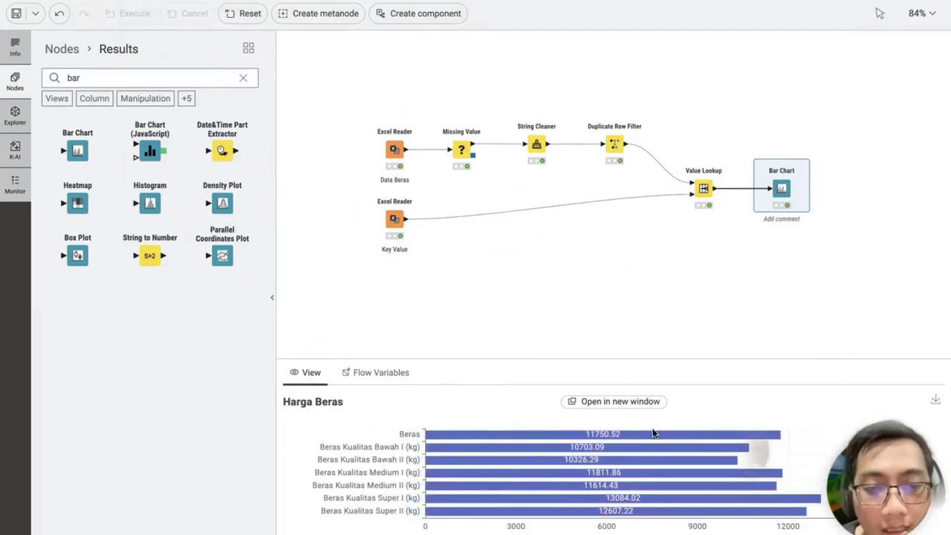
{"action": "mouse_move", "coordinate": [784, 179]}
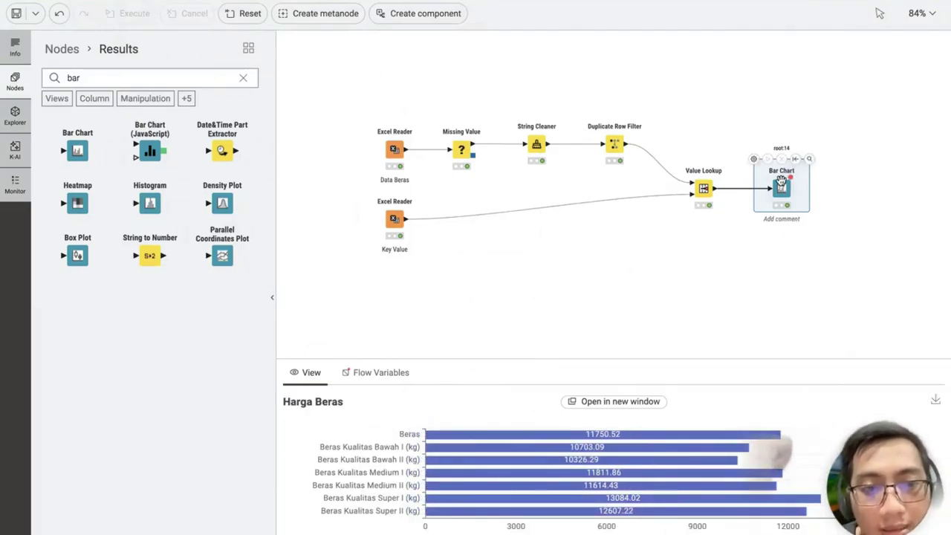
{"action": "left_click", "coordinate": [754, 160]}
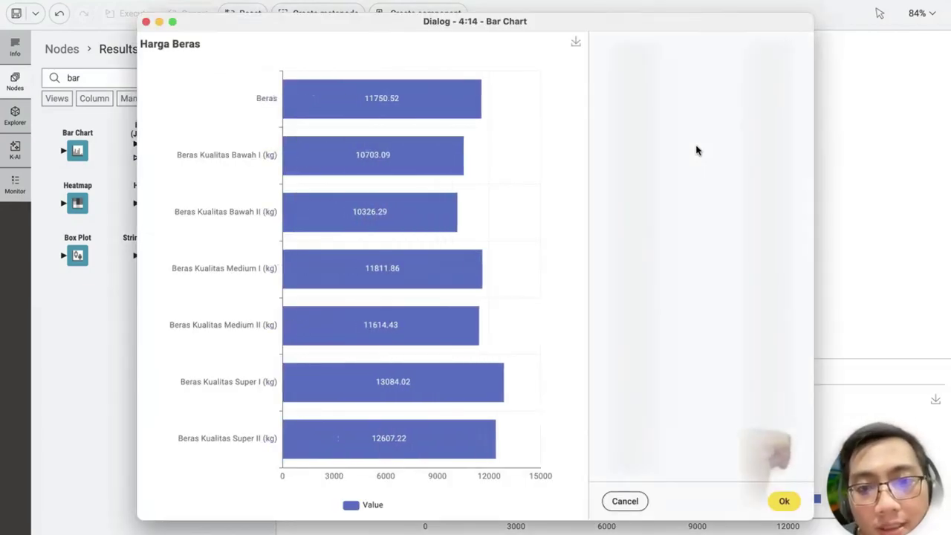
{"action": "left_click", "coordinate": [738, 148]}
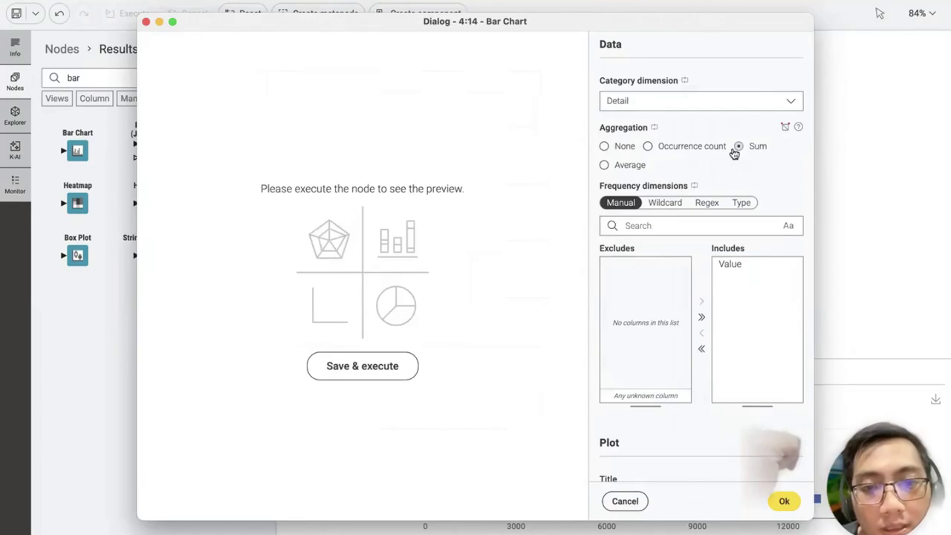
{"action": "left_click", "coordinate": [389, 367]}
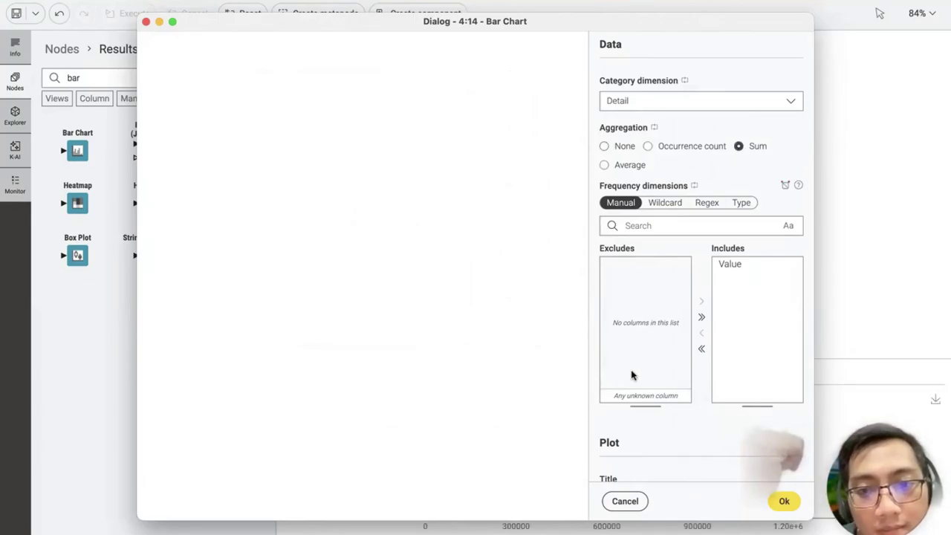
Compare the summed chart with and without bar values, and leave Show bar values turned off
{"action": "scroll", "coordinate": [738, 389], "scroll_direction": "down", "scroll_amount": 5}
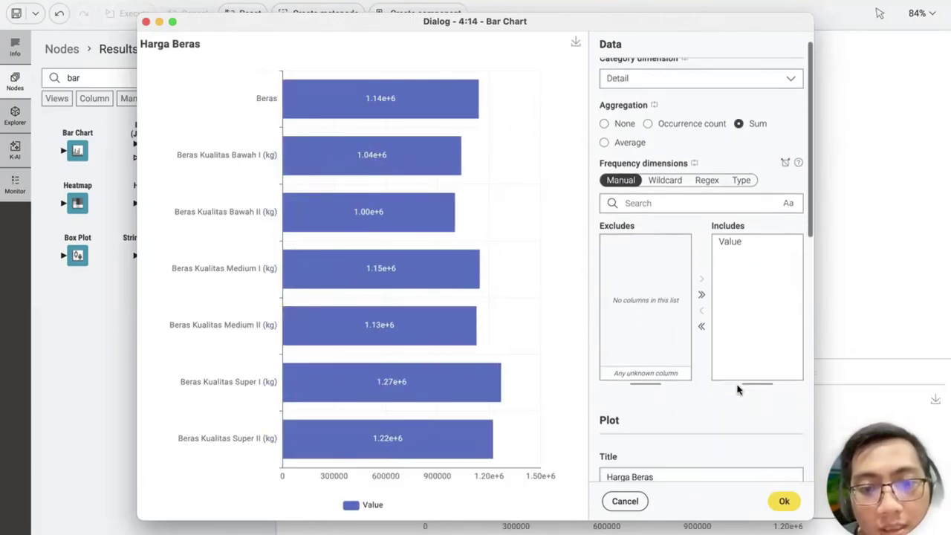
{"action": "scroll", "coordinate": [738, 390], "scroll_direction": "down", "scroll_amount": 3}
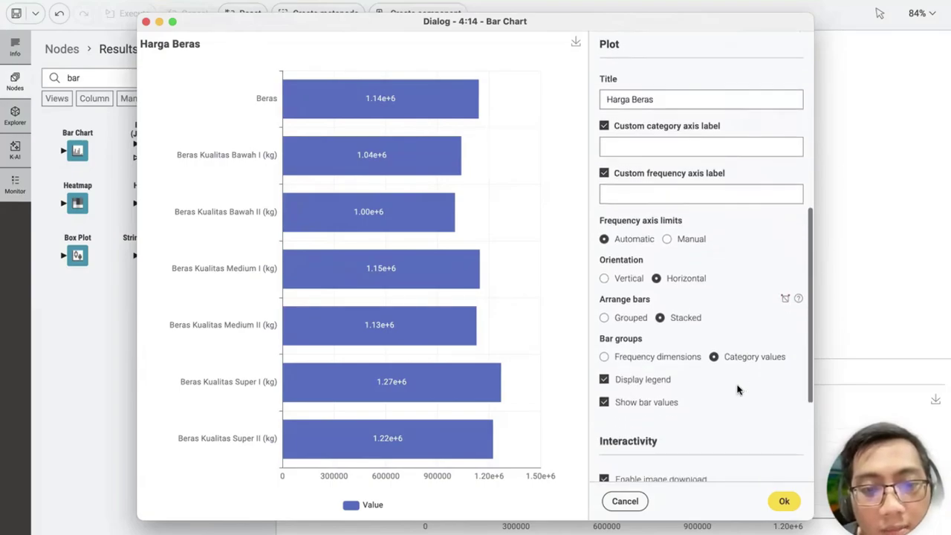
{"action": "left_click", "coordinate": [668, 367]}
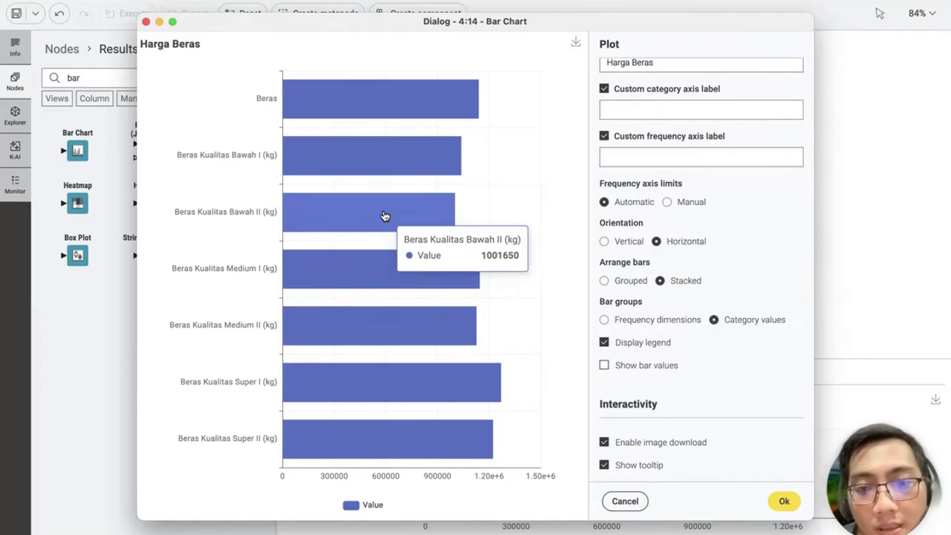
{"action": "left_click", "coordinate": [638, 367]}
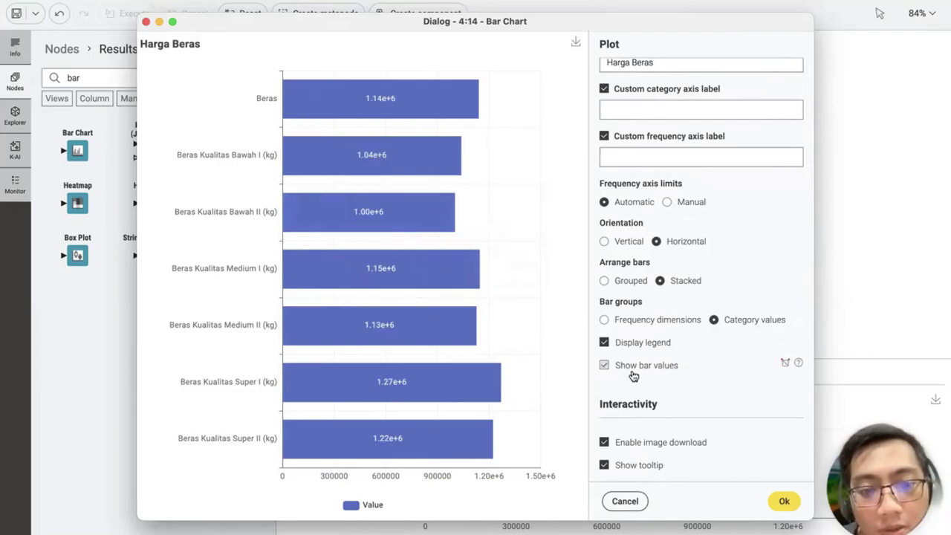
{"action": "left_click", "coordinate": [633, 369]}
{"action": "left_click", "coordinate": [633, 370]}
{"action": "left_click", "coordinate": [634, 369]}
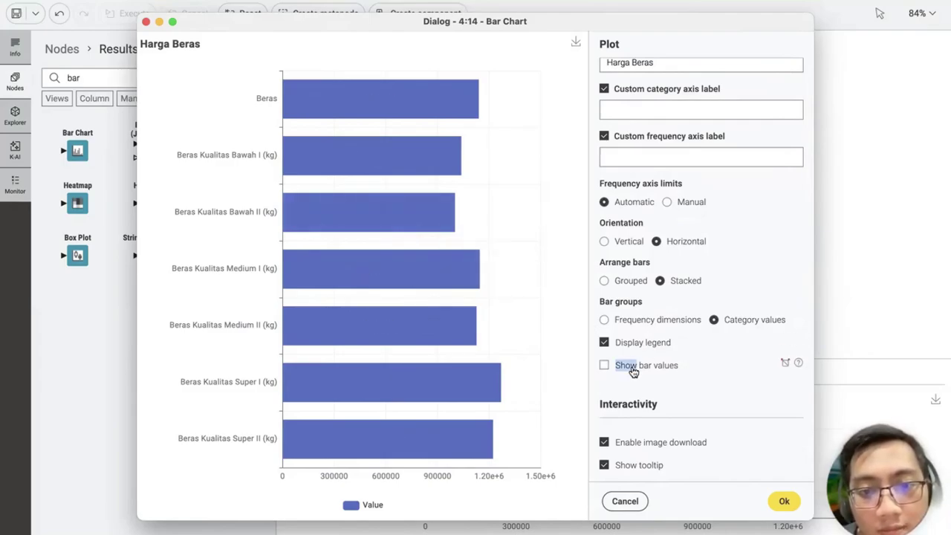
Turn off the chart legend and apply the Bar Chart configuration
{"action": "left_click", "coordinate": [631, 344]}
{"action": "left_click", "coordinate": [632, 344]}
{"action": "left_click", "coordinate": [631, 344]}
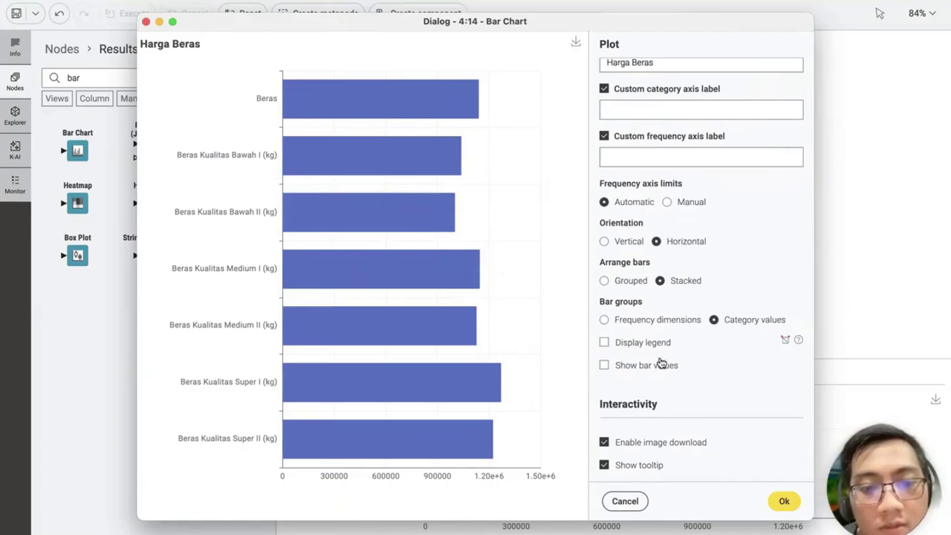
{"action": "scroll", "coordinate": [741, 406], "scroll_direction": "down", "scroll_amount": 2}
{"action": "scroll", "coordinate": [741, 405], "scroll_direction": "down", "scroll_amount": 2}
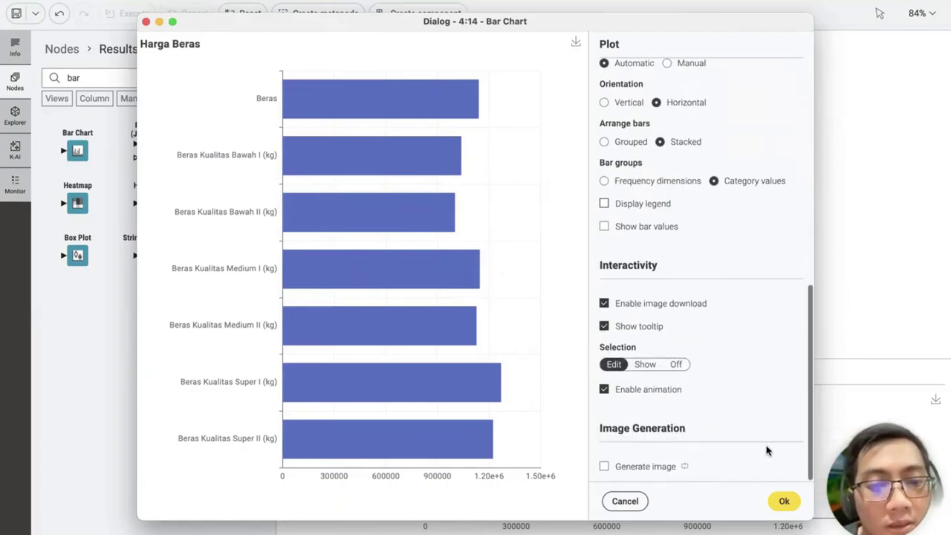
{"action": "left_click", "coordinate": [785, 502]}
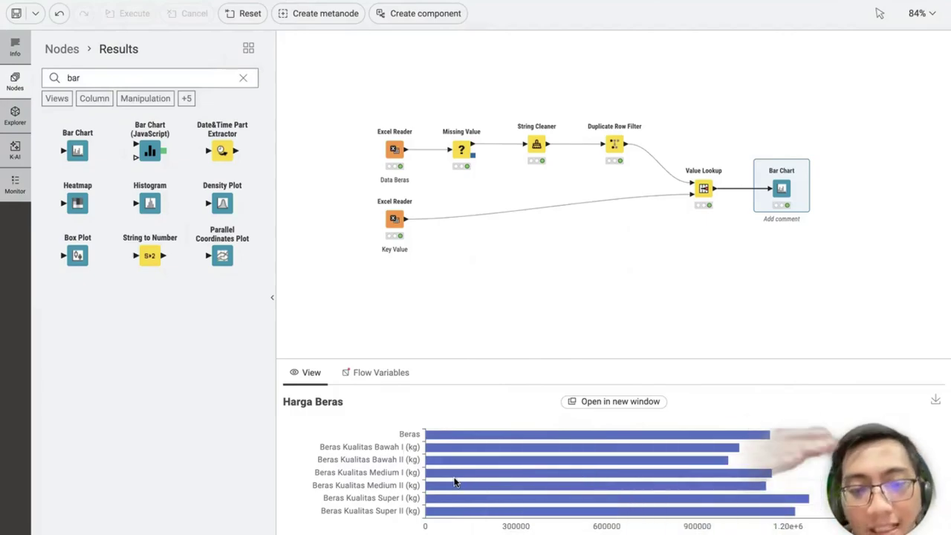
Examine the summed bars in the Bar Chart node's view and select all nodes of the workflow
{"action": "mouse_move", "coordinate": [491, 470]}
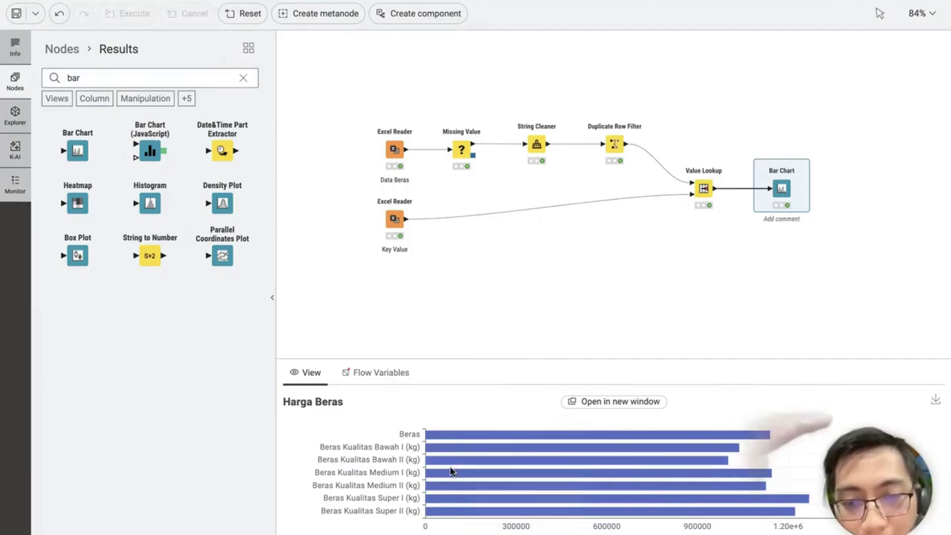
{"action": "mouse_move", "coordinate": [468, 448]}
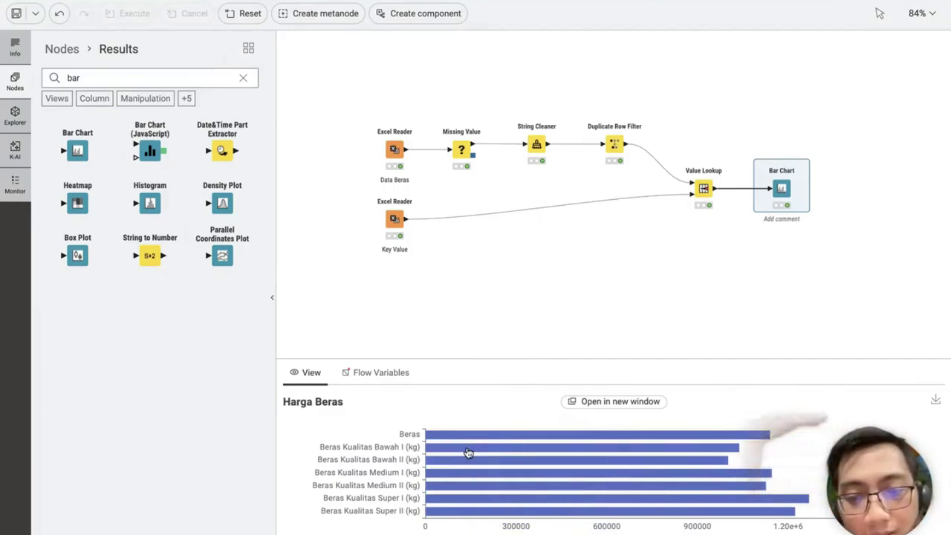
{"action": "mouse_move", "coordinate": [459, 500]}
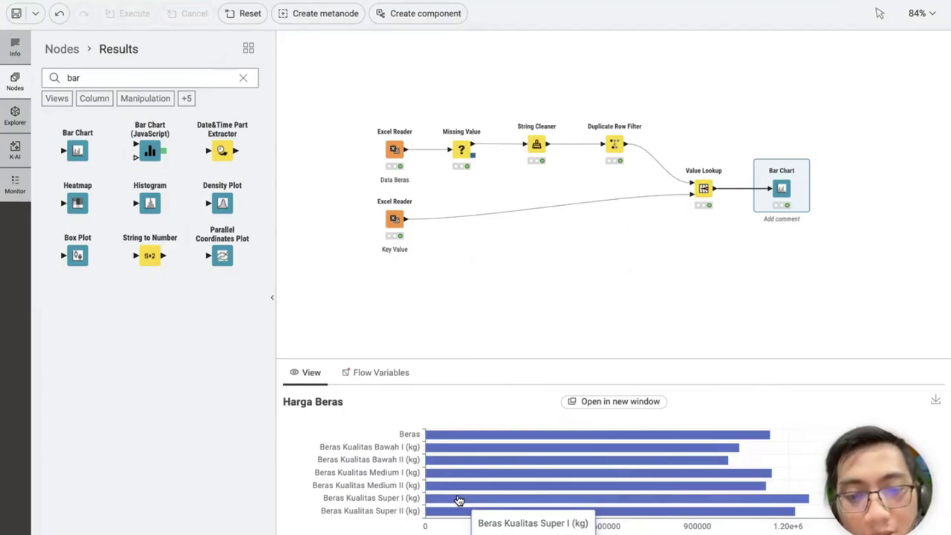
{"action": "left_click", "coordinate": [562, 292]}
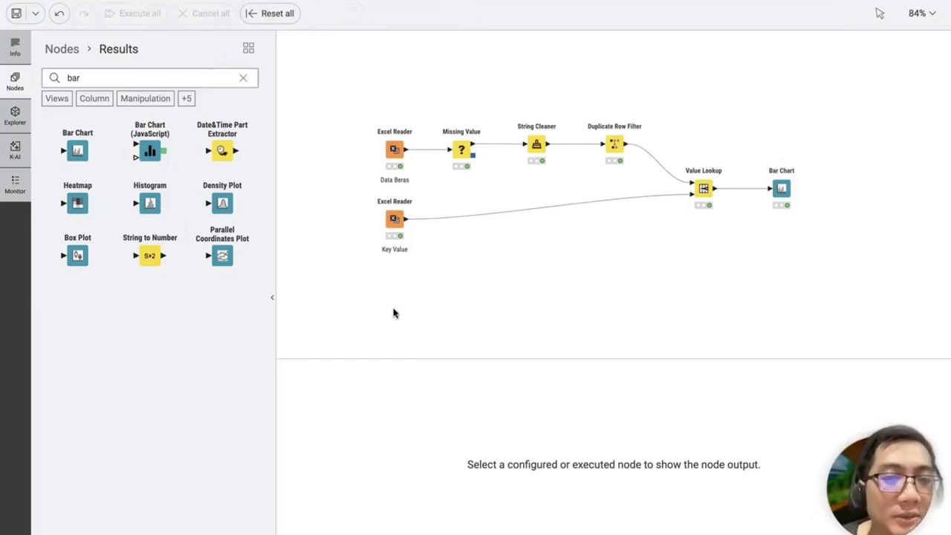
{"action": "left_click_drag", "start_coordinate": [769, 218], "coordinate": [817, 75]}
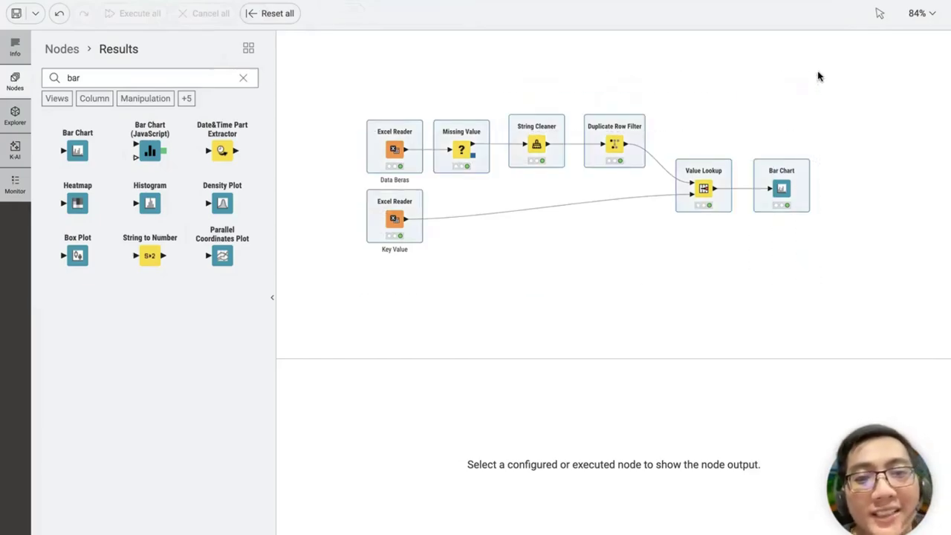